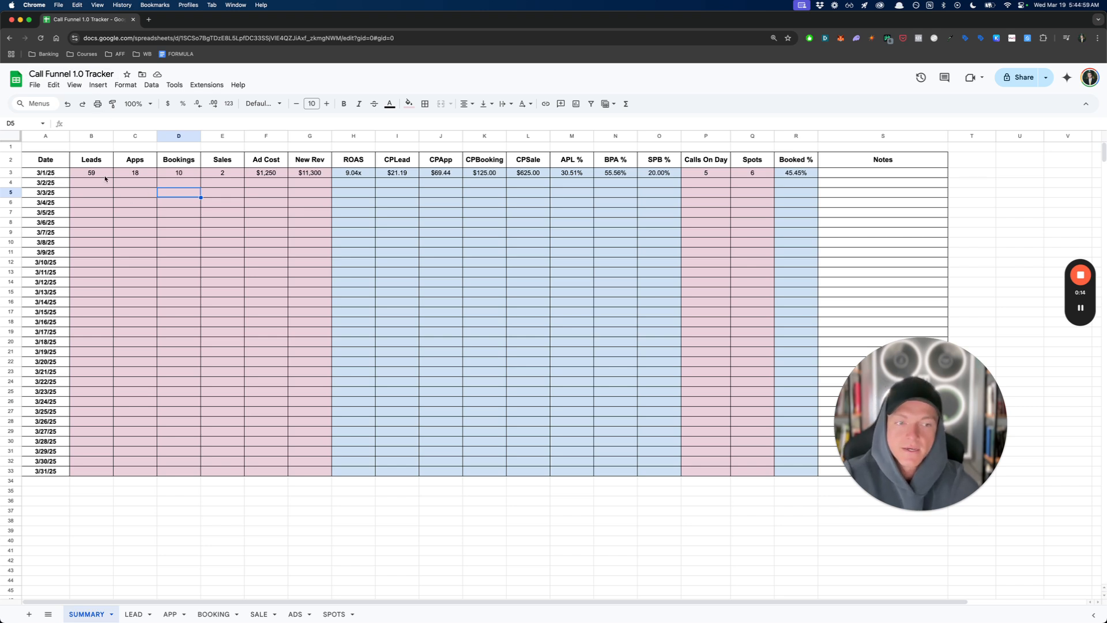
# - Look over the 3/1/25 row of the SUMMARY sheet, including the CPLead, ROAS, BPA % and Calls On Day cells
pyautogui.click(349, 183)
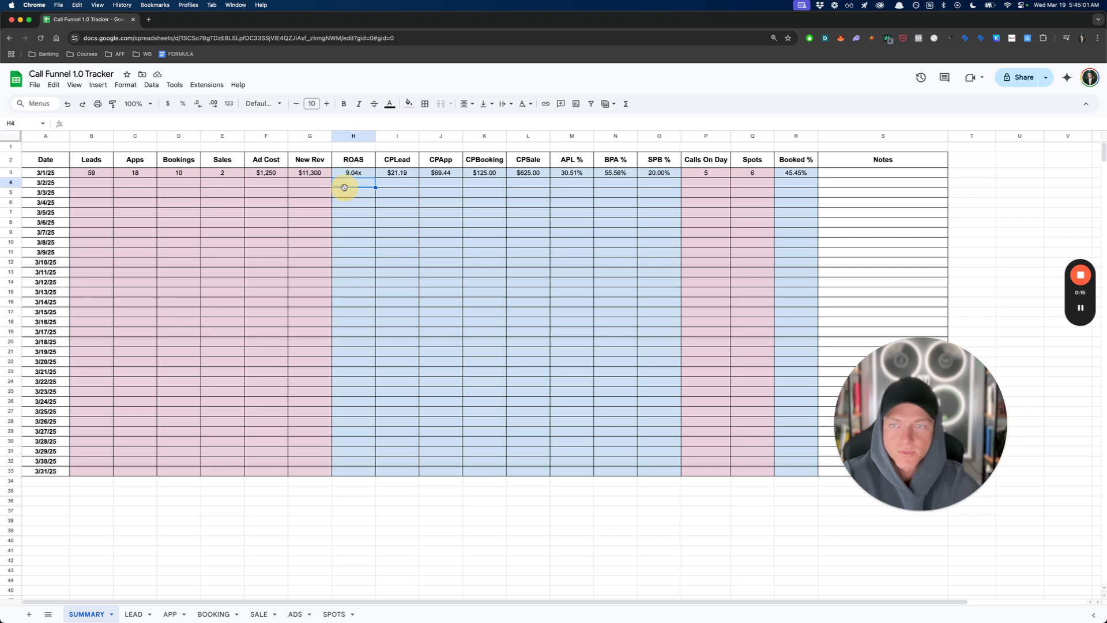
pyautogui.moveTo(87, 177); pyautogui.dragTo(796, 180)
pyautogui.click(738, 202)
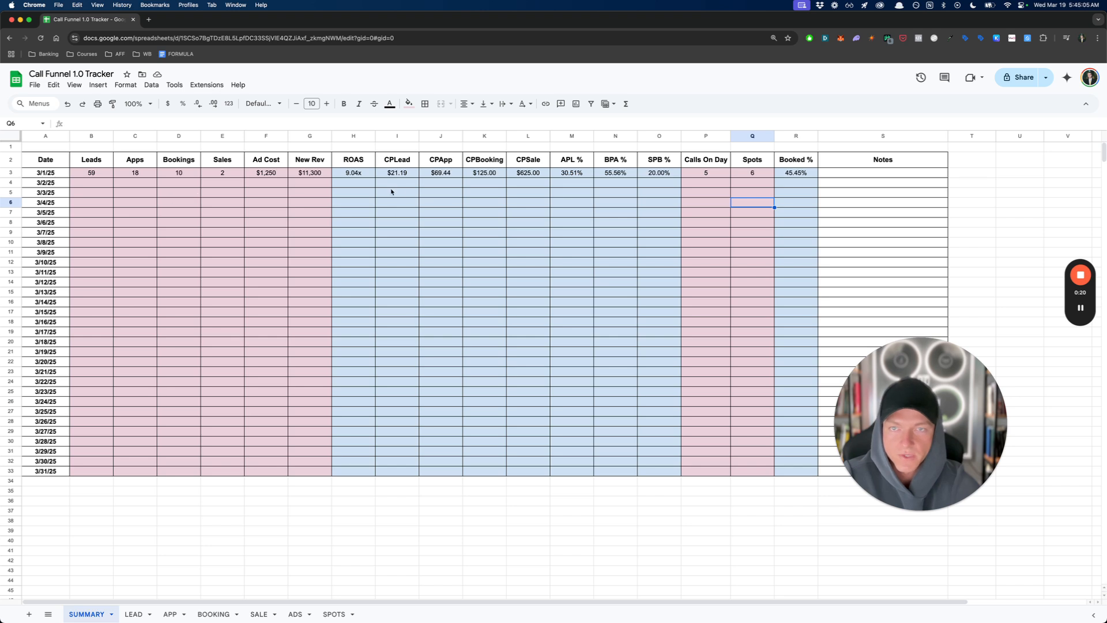
pyautogui.click(514, 184)
pyautogui.click(406, 174)
pyautogui.click(357, 174)
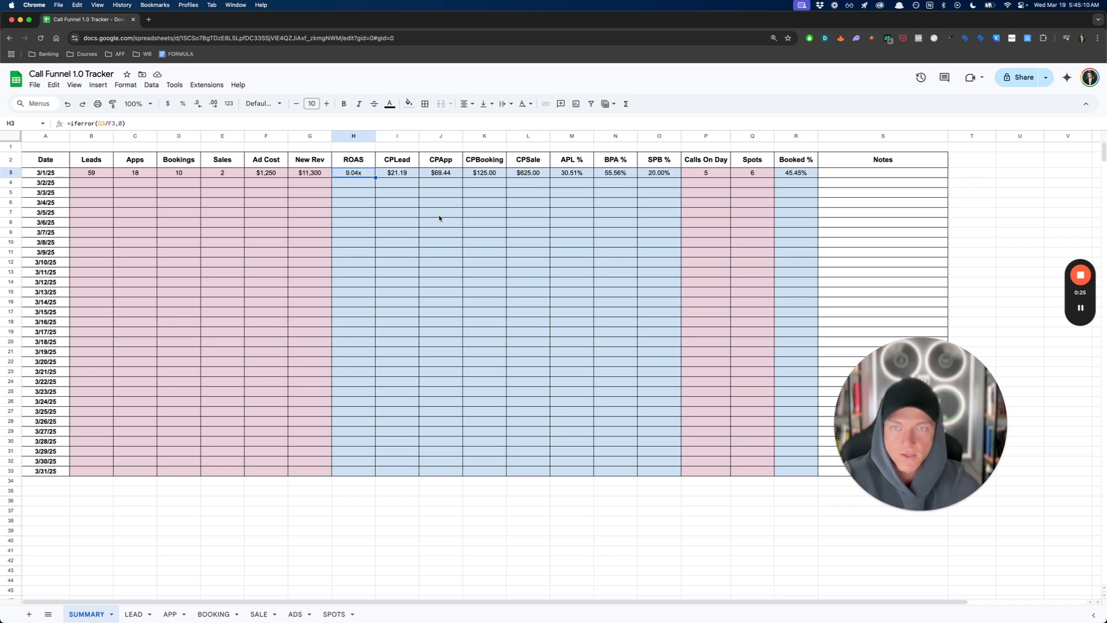
pyautogui.click(620, 175)
pyautogui.click(715, 176)
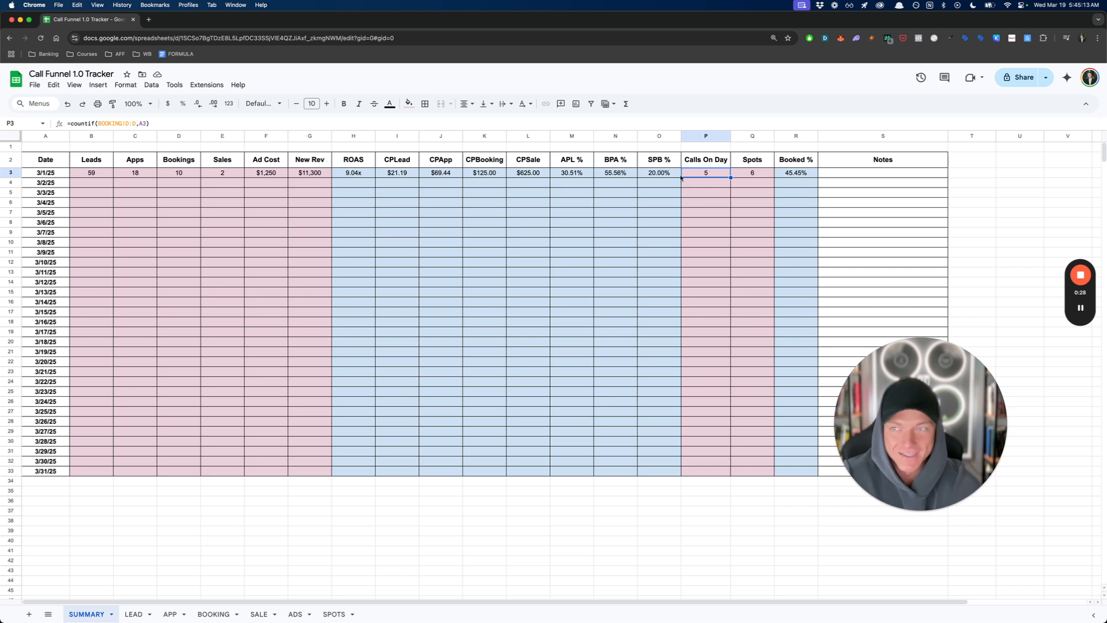
pyautogui.press('Down')
pyautogui.press('Down')
pyautogui.press('Down')
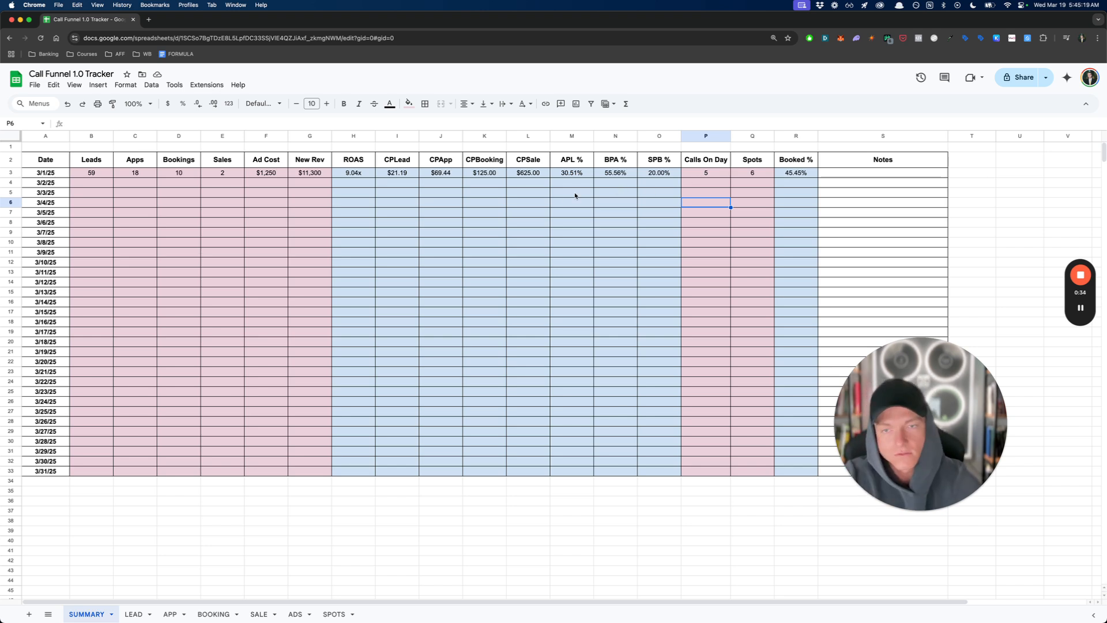
pyautogui.click(479, 202)
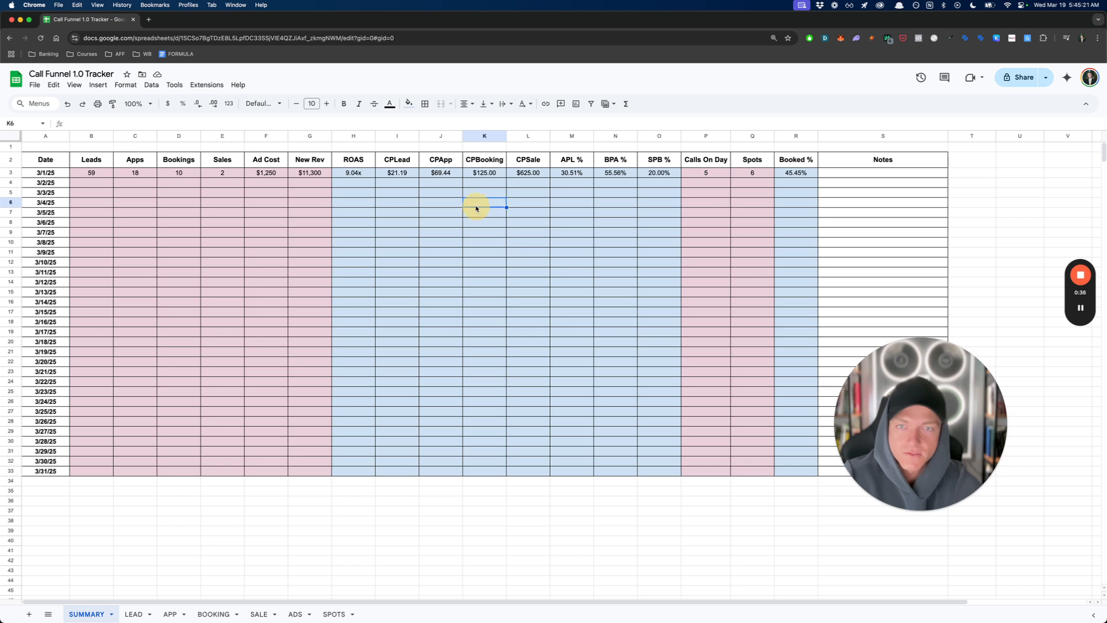
# - Inspect the 3/1/25 formulas for Leads, Apps, Bookings, Sales, Ad Cost and New Rev
pyautogui.click(94, 161)
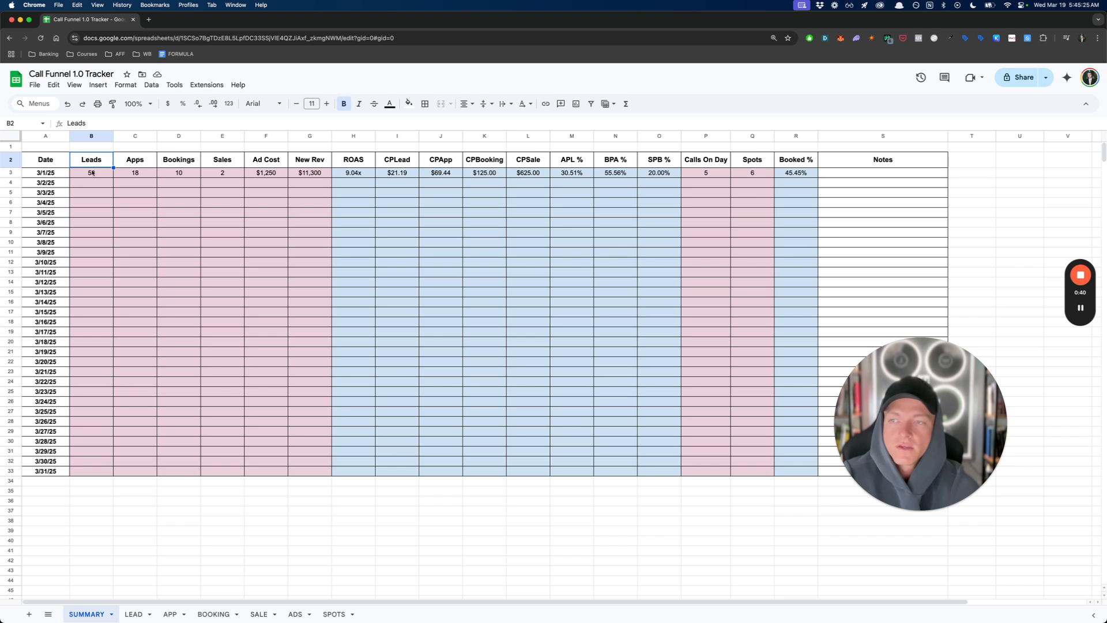
pyautogui.moveTo(92, 176); pyautogui.dragTo(310, 185)
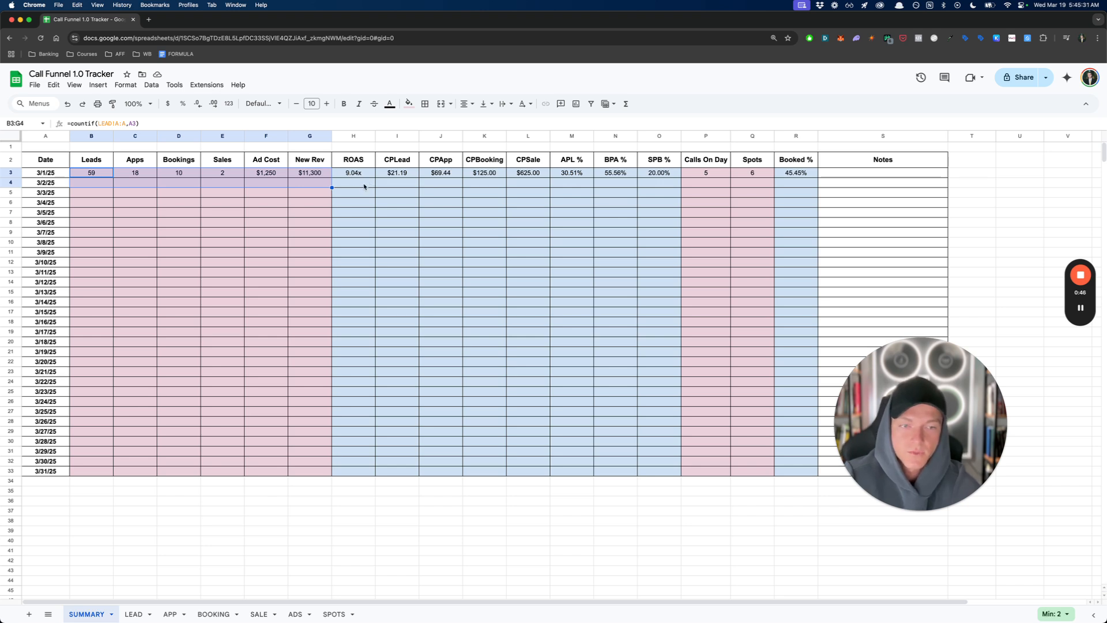
pyautogui.click(335, 196)
pyautogui.click(106, 176)
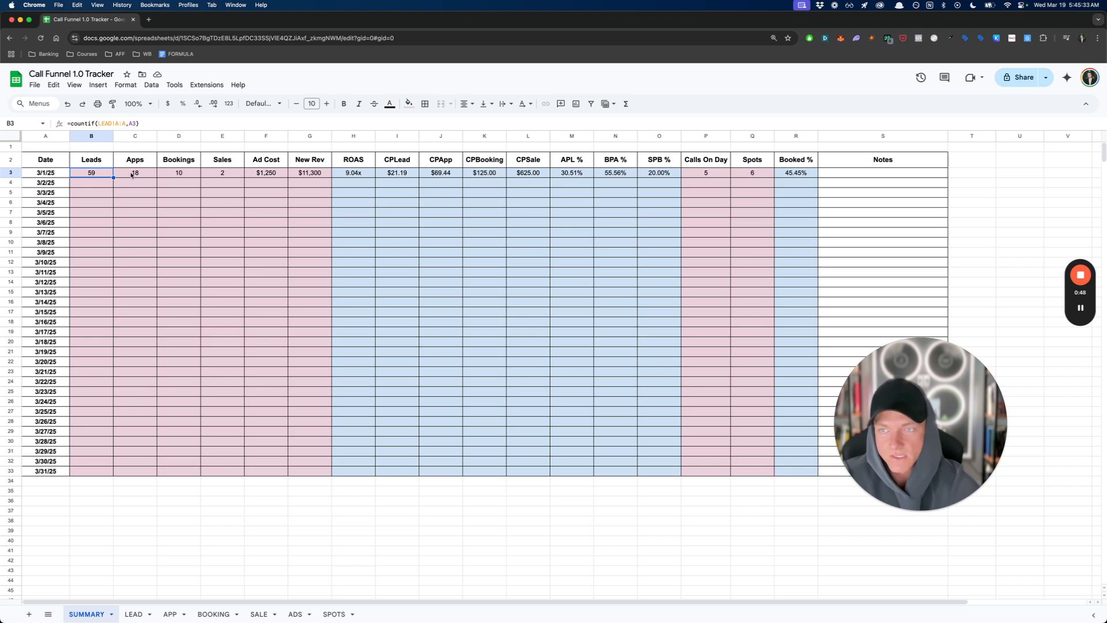
pyautogui.click(133, 175)
pyautogui.click(179, 175)
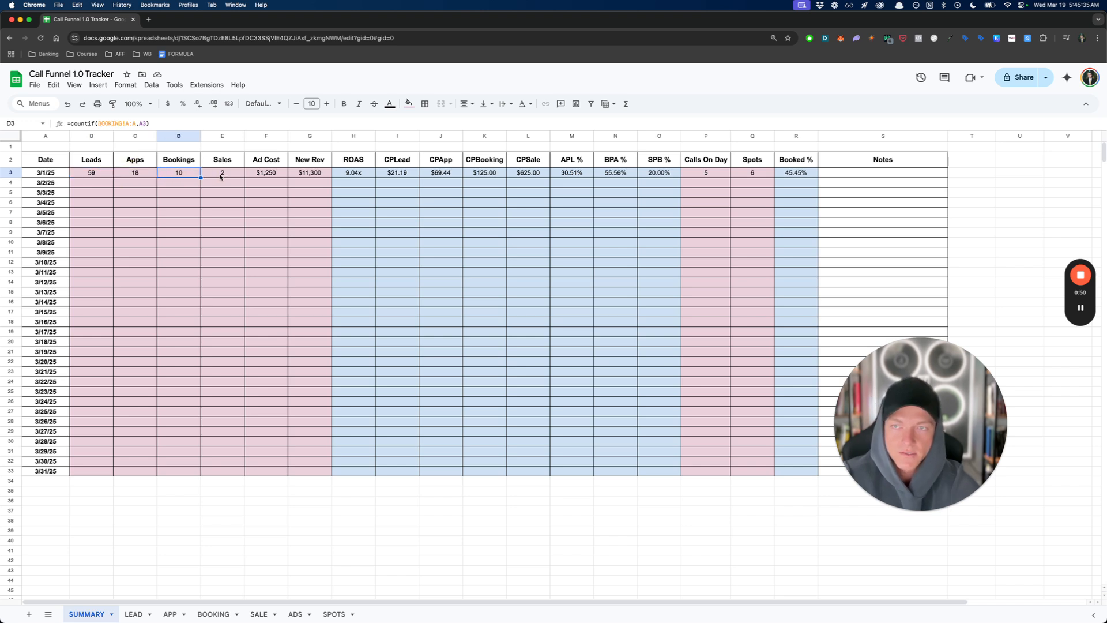
pyautogui.click(222, 175)
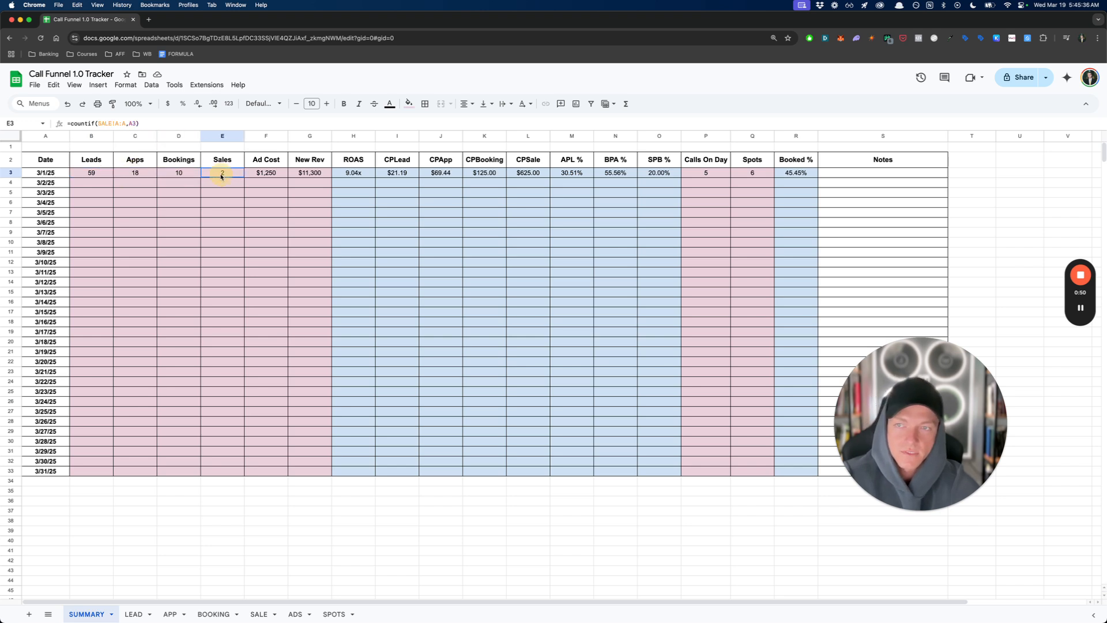
pyautogui.click(266, 176)
pyautogui.click(310, 176)
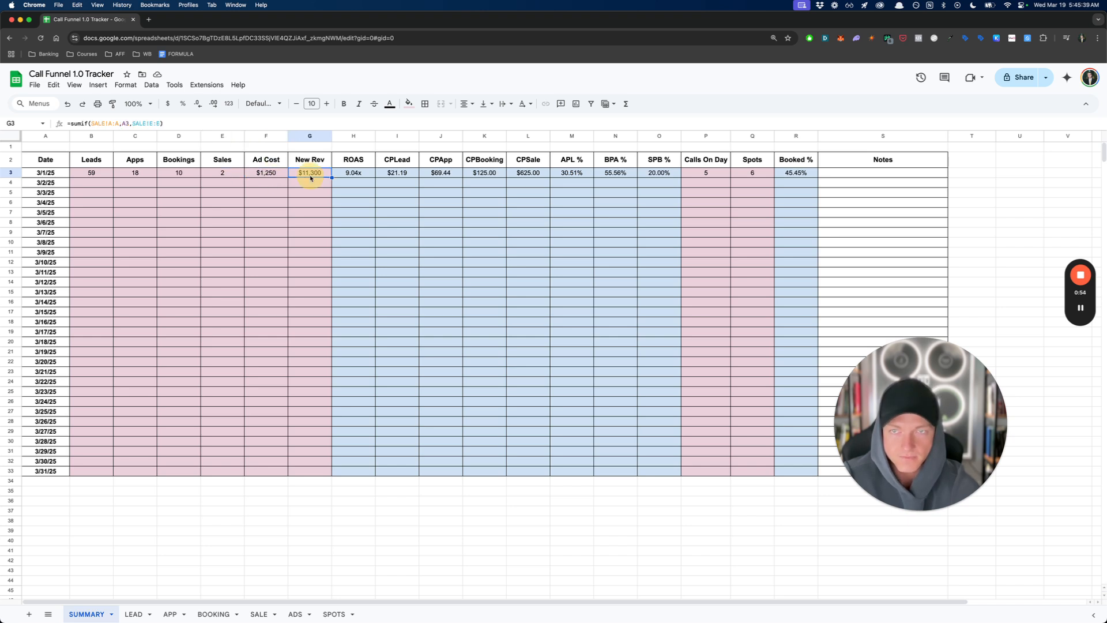
# - Inspect the 3/1/25 ROAS formula and the cost formulas for CPLead, CPApp, CPBooking and CPSale
pyautogui.click(354, 177)
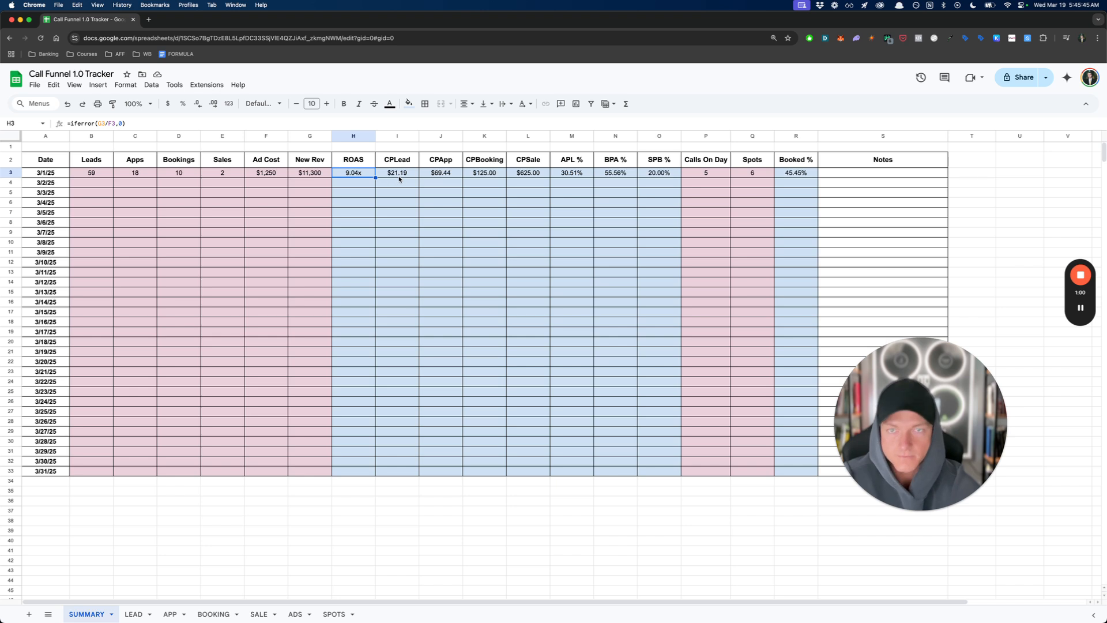
pyautogui.click(399, 176)
pyautogui.click(442, 176)
pyautogui.click(492, 176)
pyautogui.click(522, 176)
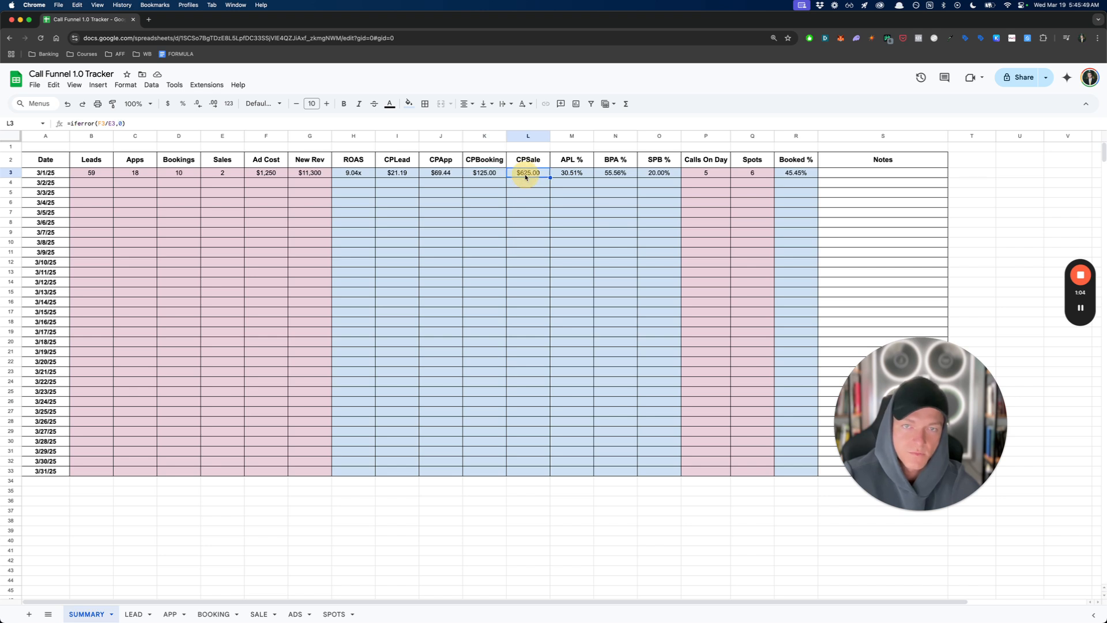
# - Inspect the 3/1/25 conversion-rate formulas for APL %, BPA % and SPB %
pyautogui.click(577, 176)
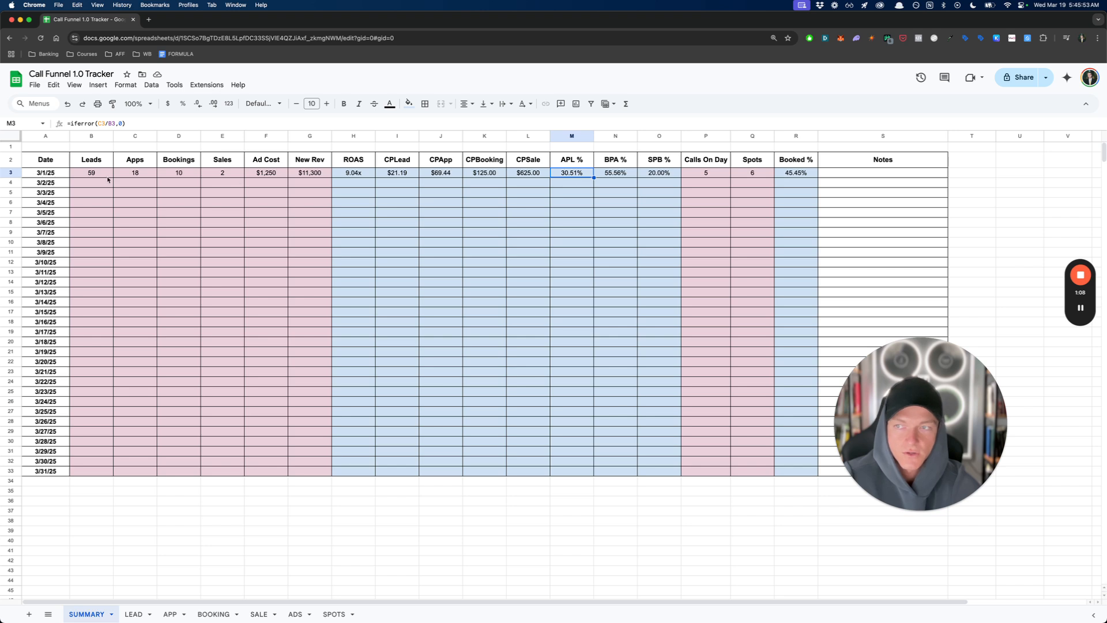
pyautogui.click(616, 175)
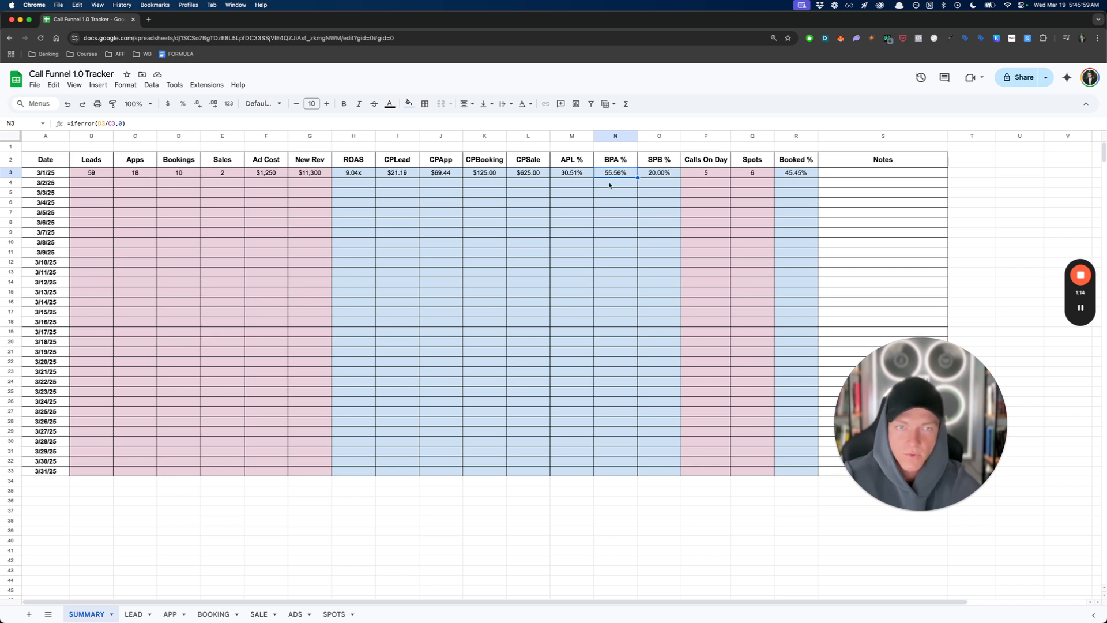
pyautogui.click(654, 172)
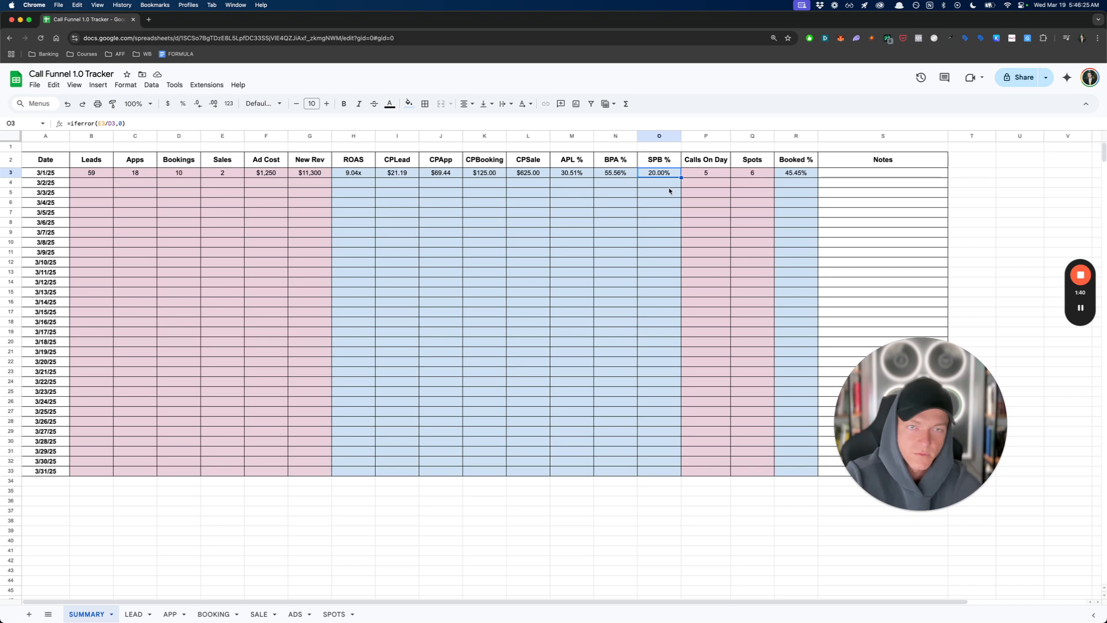
# - Inspect the 3/1/25 formulas for Calls On Day, Spots and Booked %
pyautogui.click(713, 177)
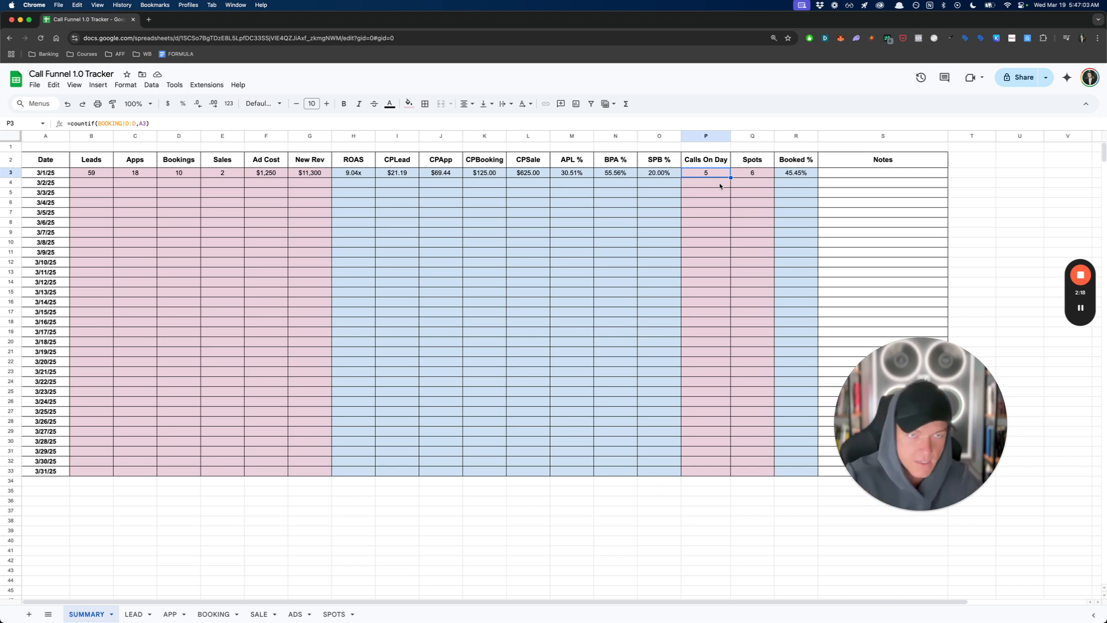
pyautogui.click(754, 174)
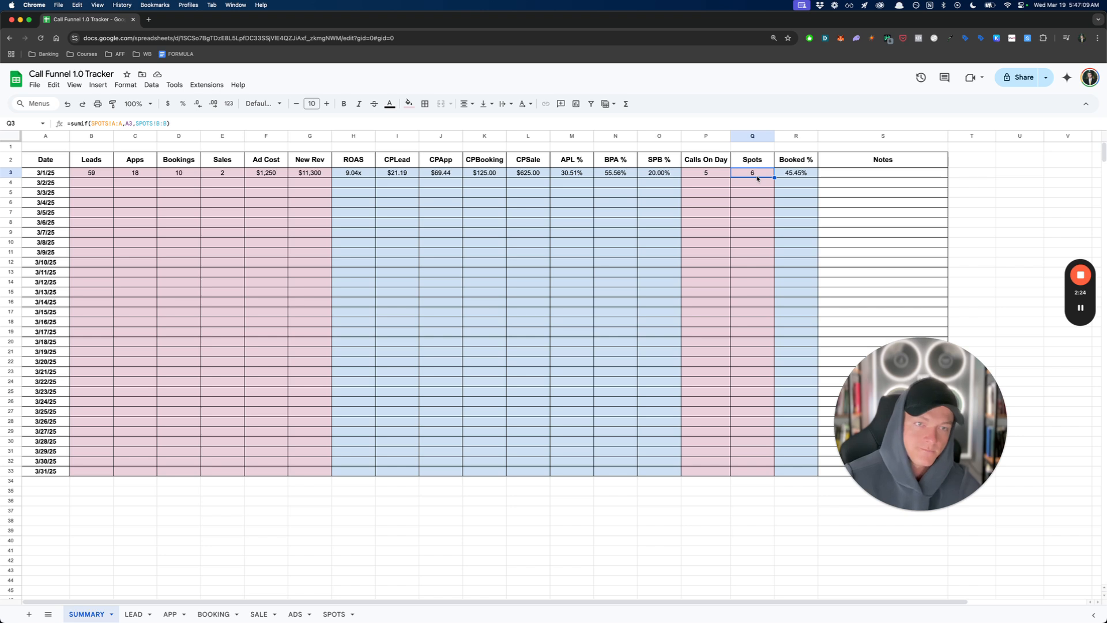
pyautogui.click(808, 174)
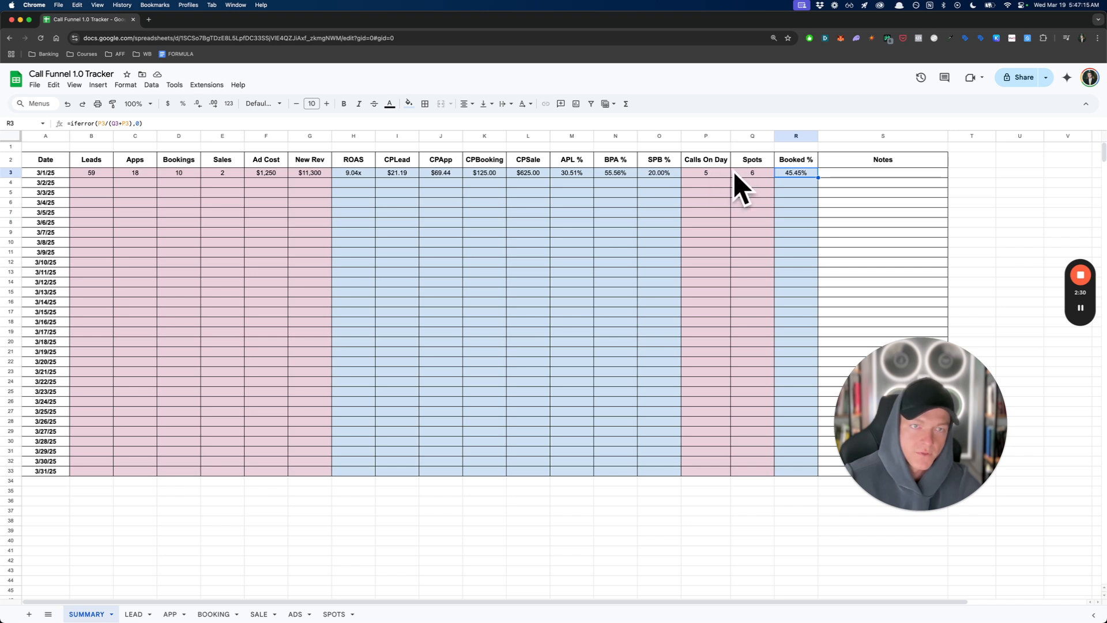
pyautogui.press('Return')
pyautogui.click(217, 195)
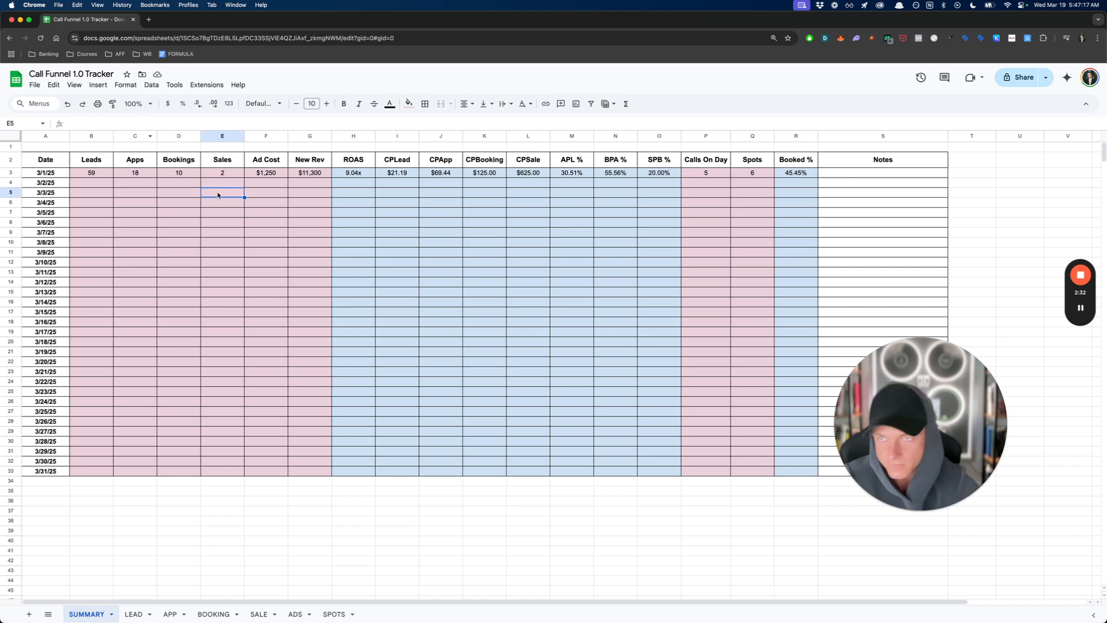
pyautogui.click(73, 173)
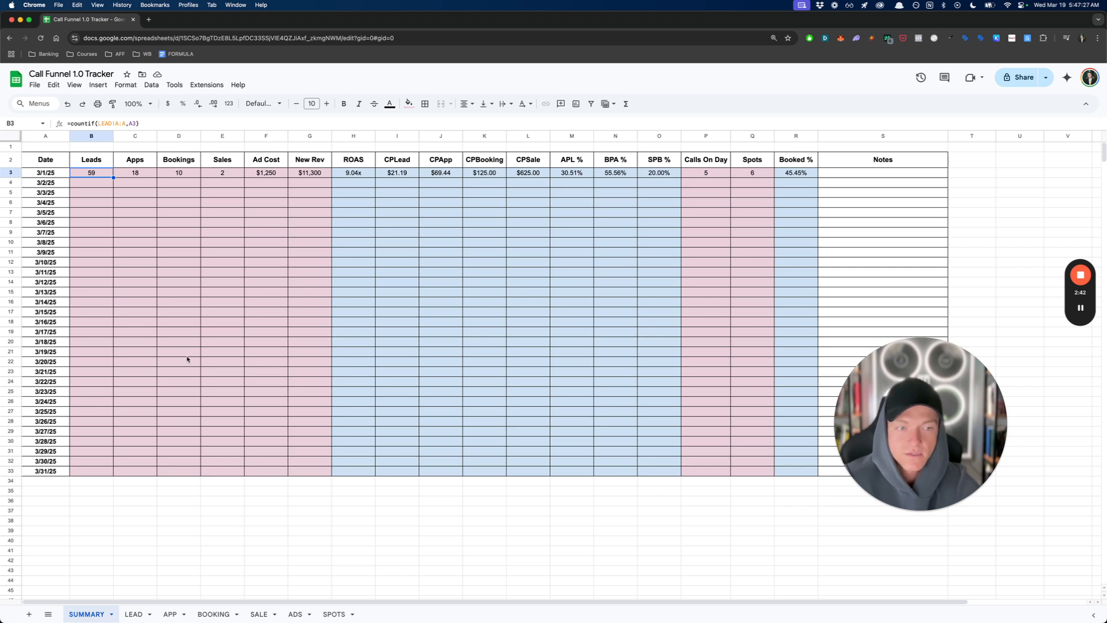
pyautogui.click(185, 267)
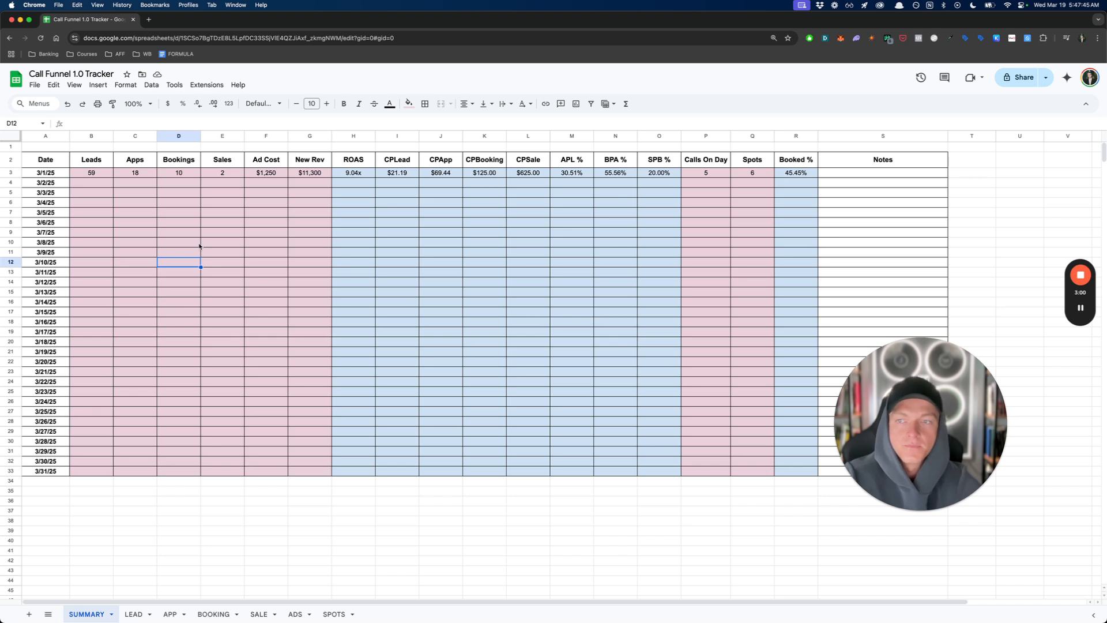
pyautogui.click(147, 203)
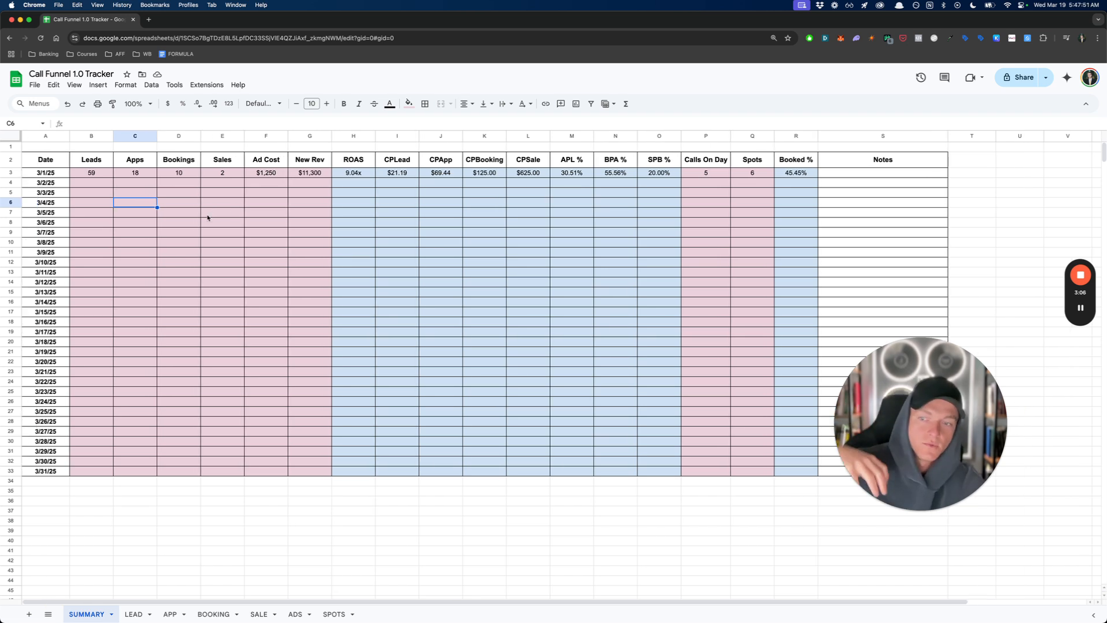
# - Examine the date and email records in the LEAD sheet and the SUMMARY formula that counts the 3/1/25 leads
pyautogui.click(134, 613)
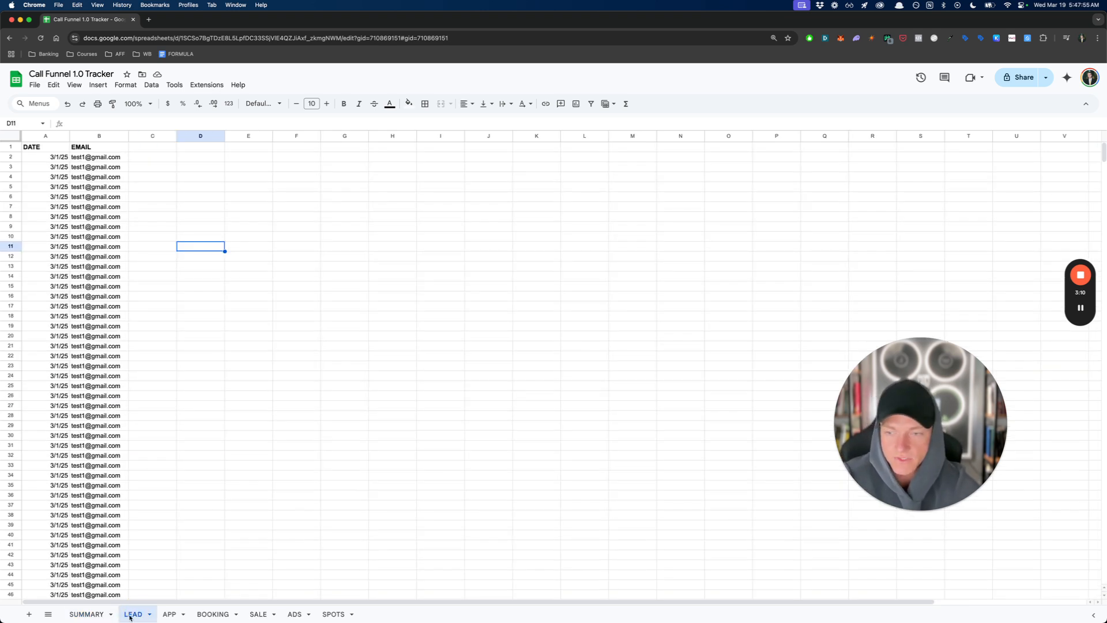
pyautogui.click(55, 158)
pyautogui.click(87, 158)
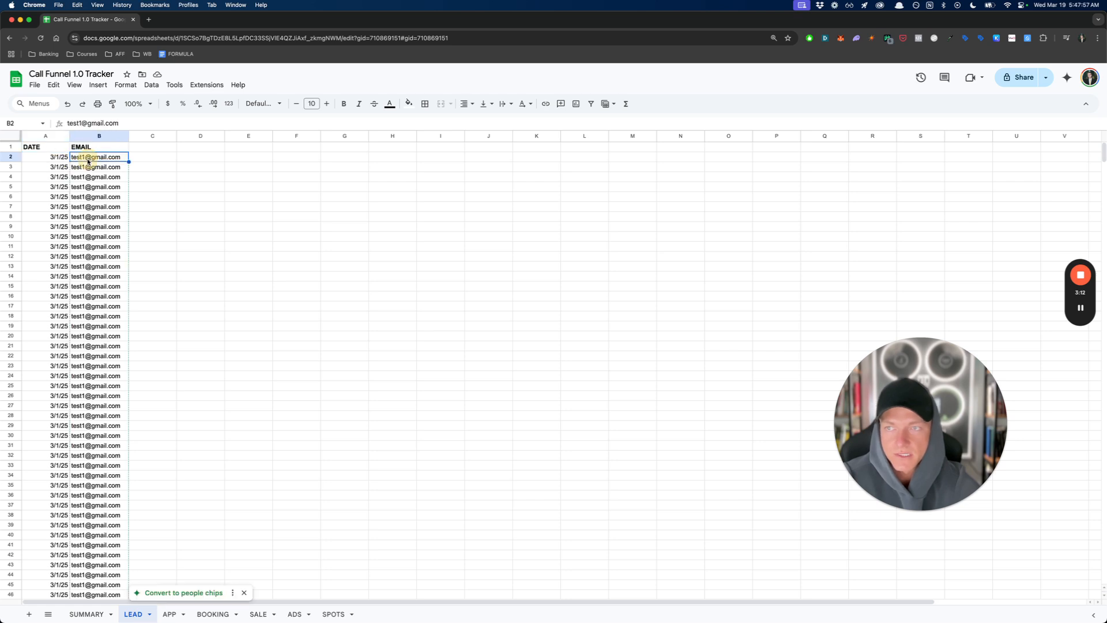
pyautogui.click(157, 168)
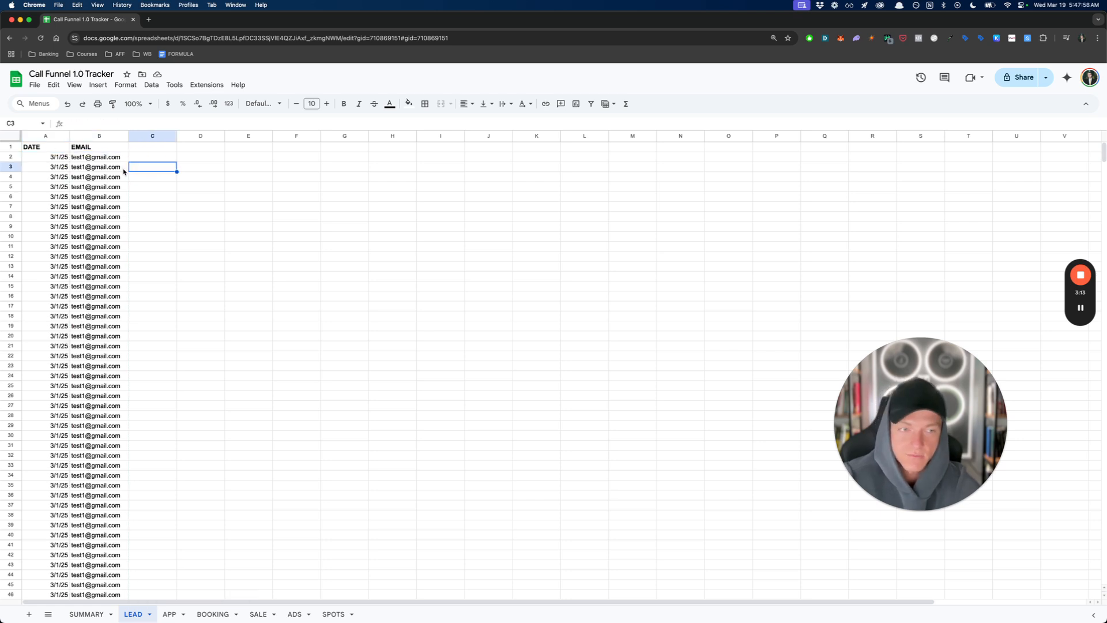
pyautogui.click(111, 198)
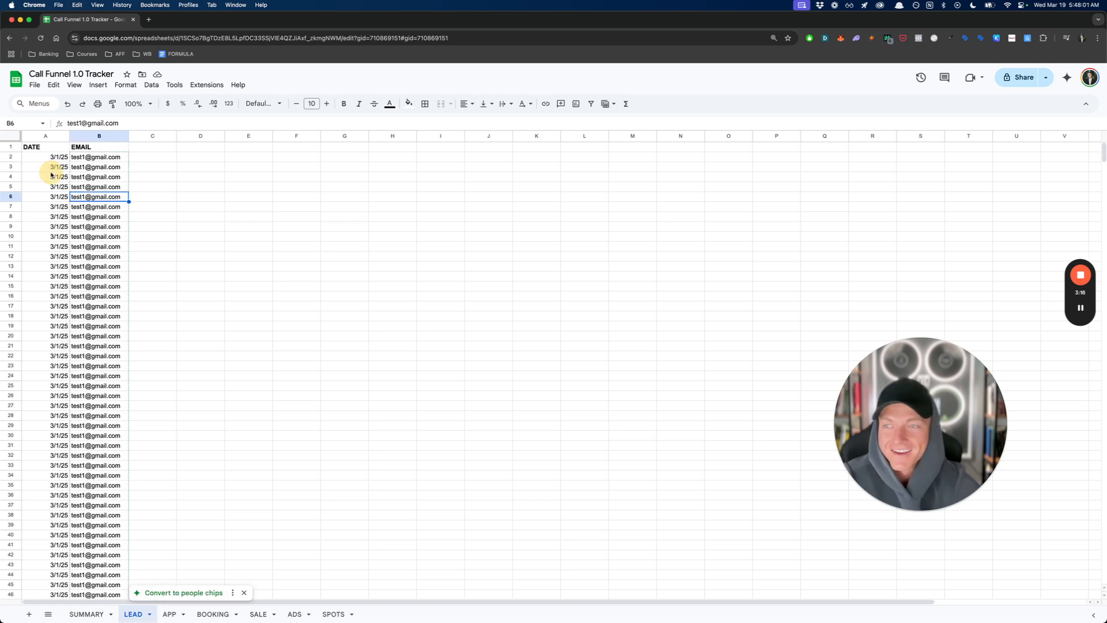
pyautogui.click(45, 160)
pyautogui.moveTo(45, 161); pyautogui.dragTo(100, 209)
pyautogui.click(163, 206)
pyautogui.click(45, 158)
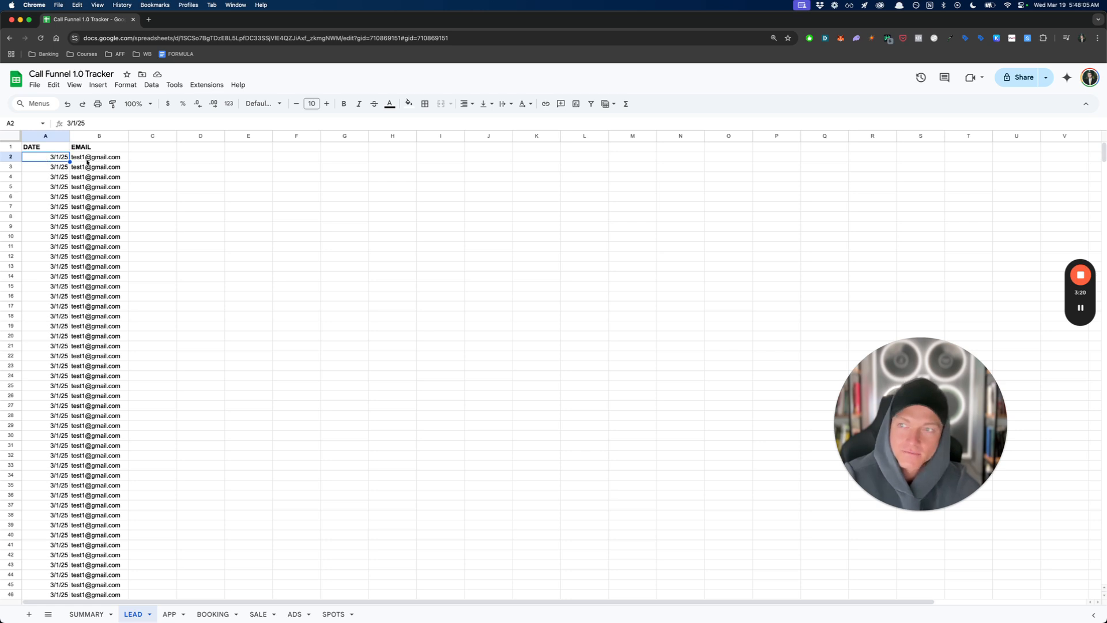
pyautogui.click(89, 157)
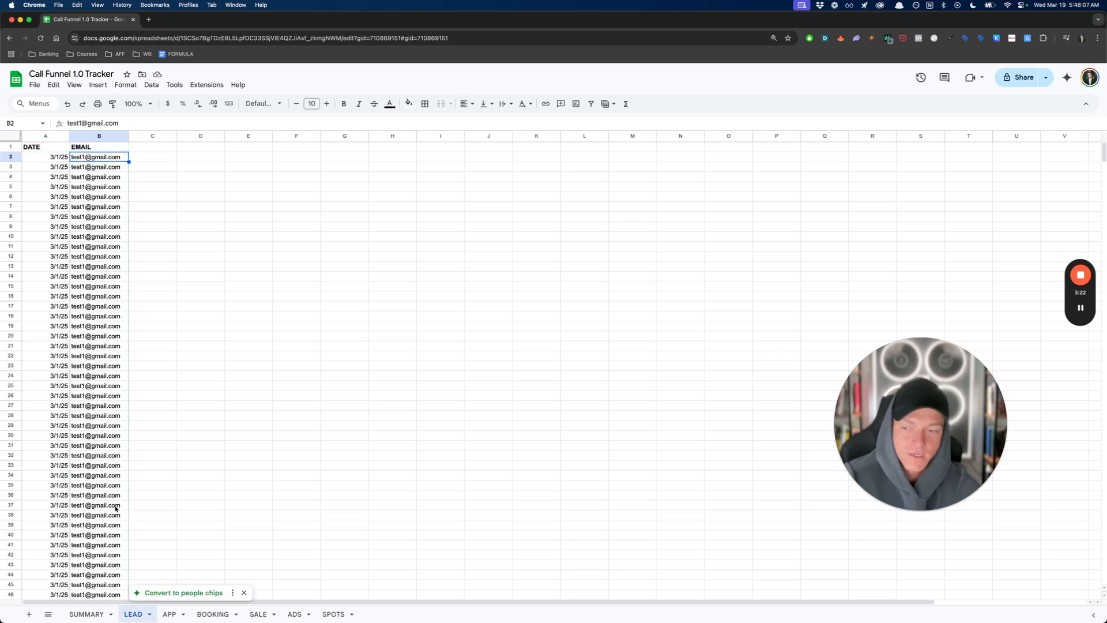
pyautogui.click(100, 615)
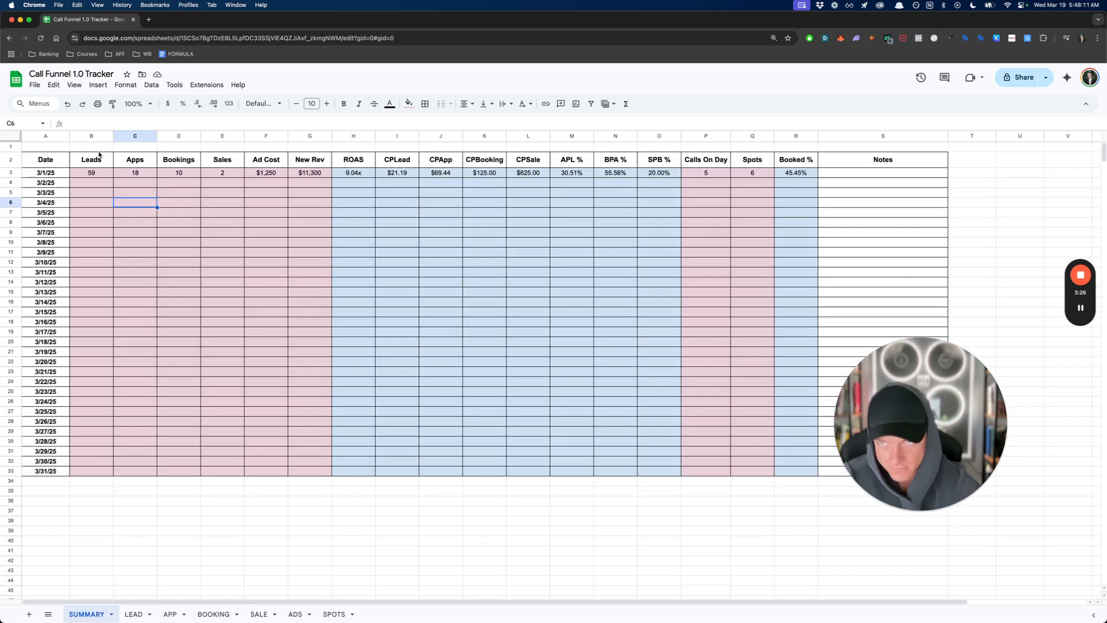
pyautogui.click(89, 173)
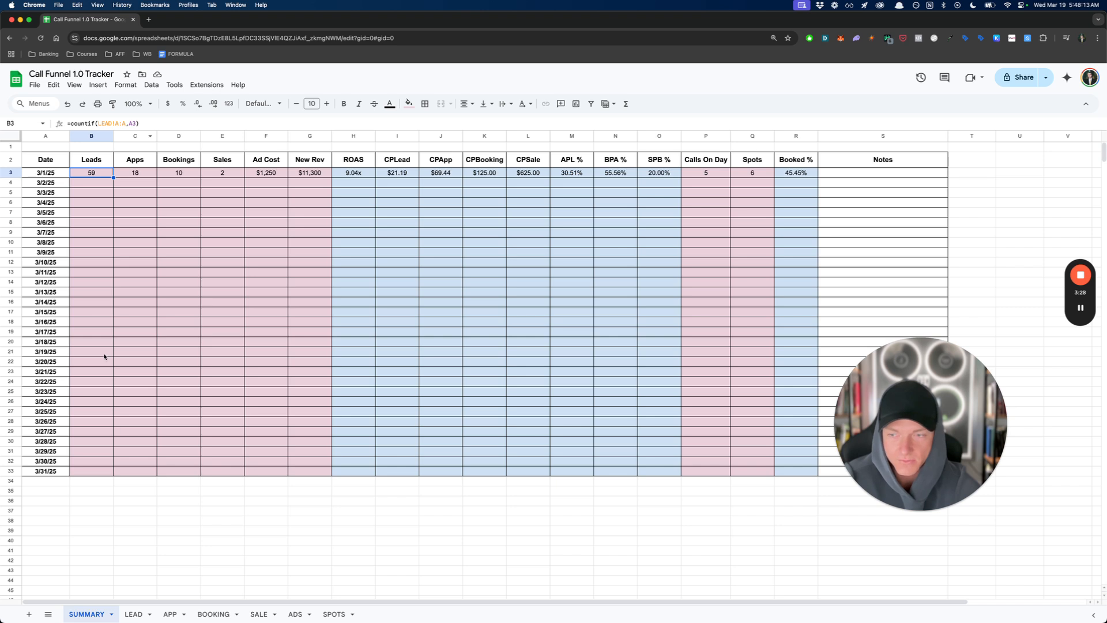
# - Examine the date and email entries in the APP sheet
pyautogui.click(170, 614)
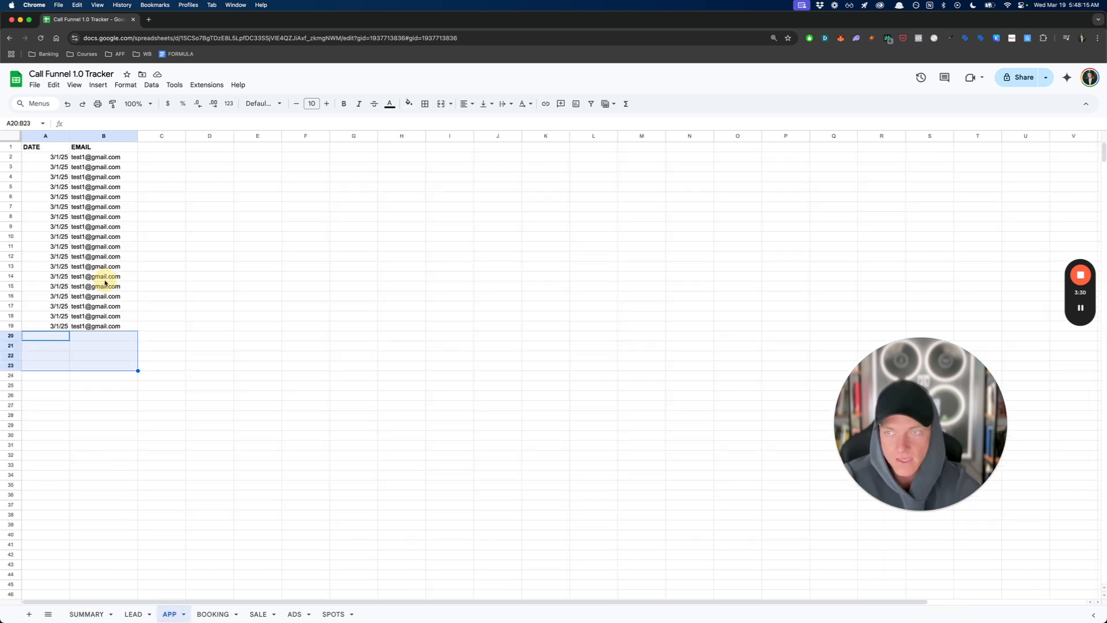
pyautogui.click(63, 158)
pyautogui.click(144, 178)
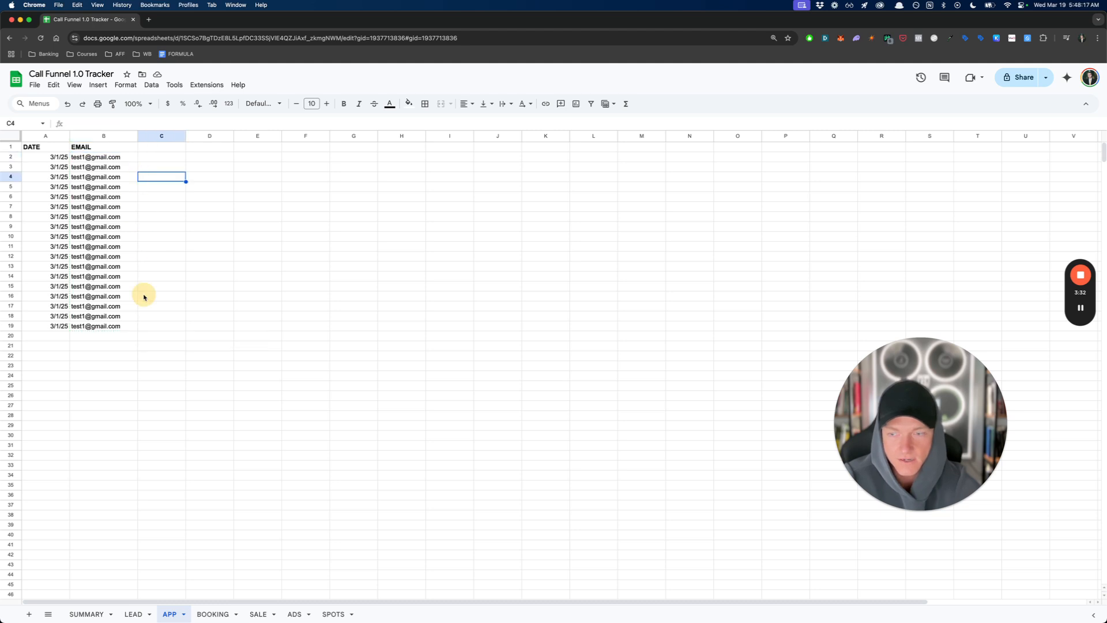
# - Examine the date and email of the first record in the LEAD sheet
pyautogui.click(139, 611)
pyautogui.click(180, 296)
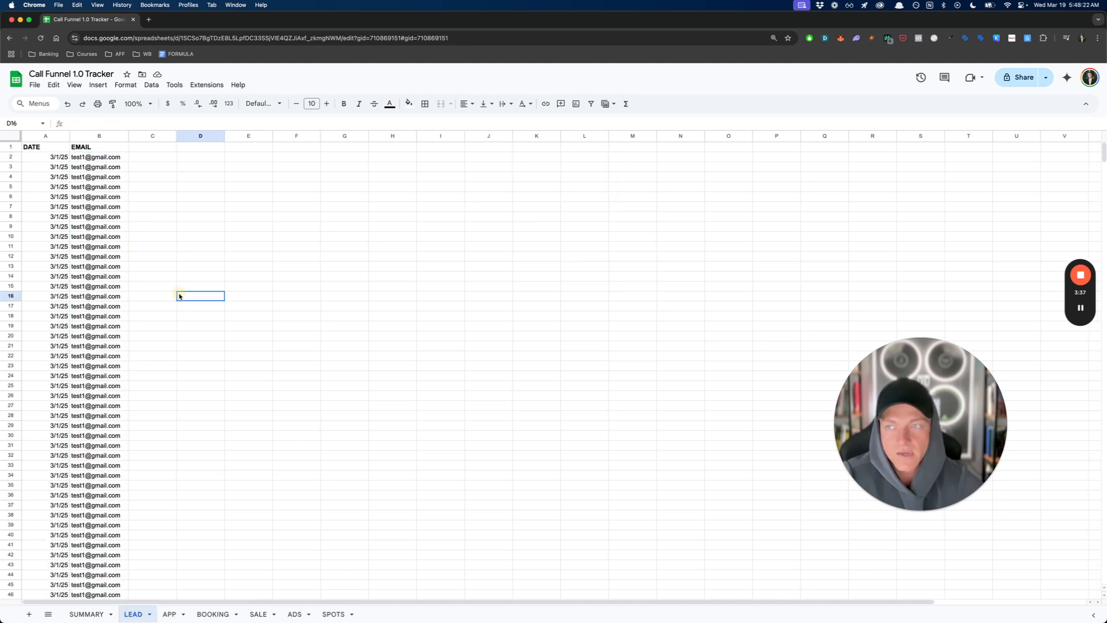
pyautogui.click(47, 156)
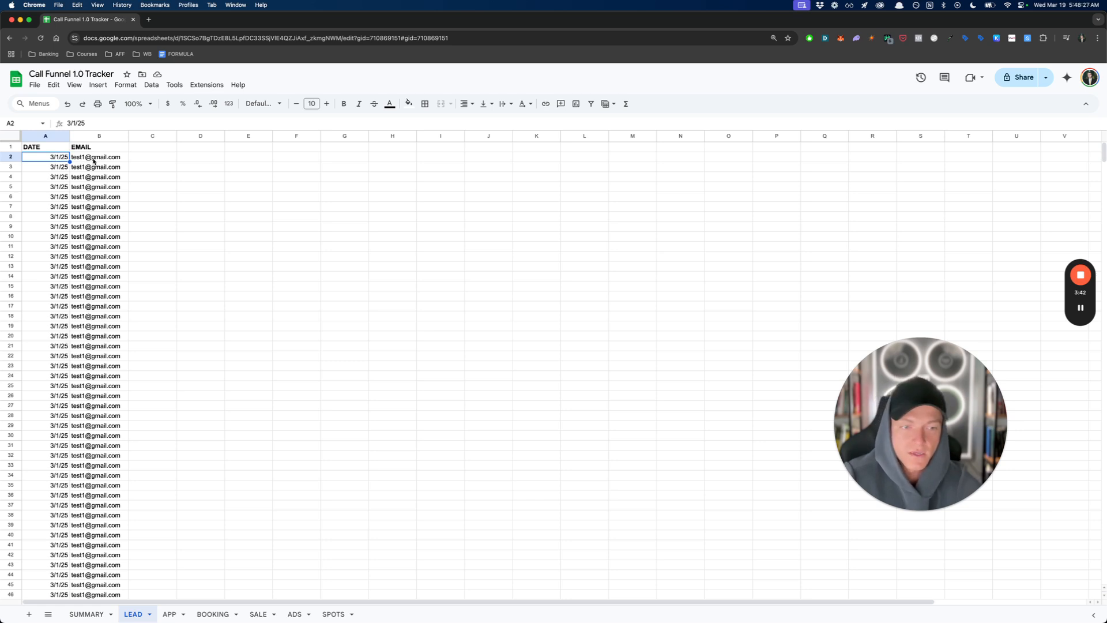
pyautogui.click(134, 160)
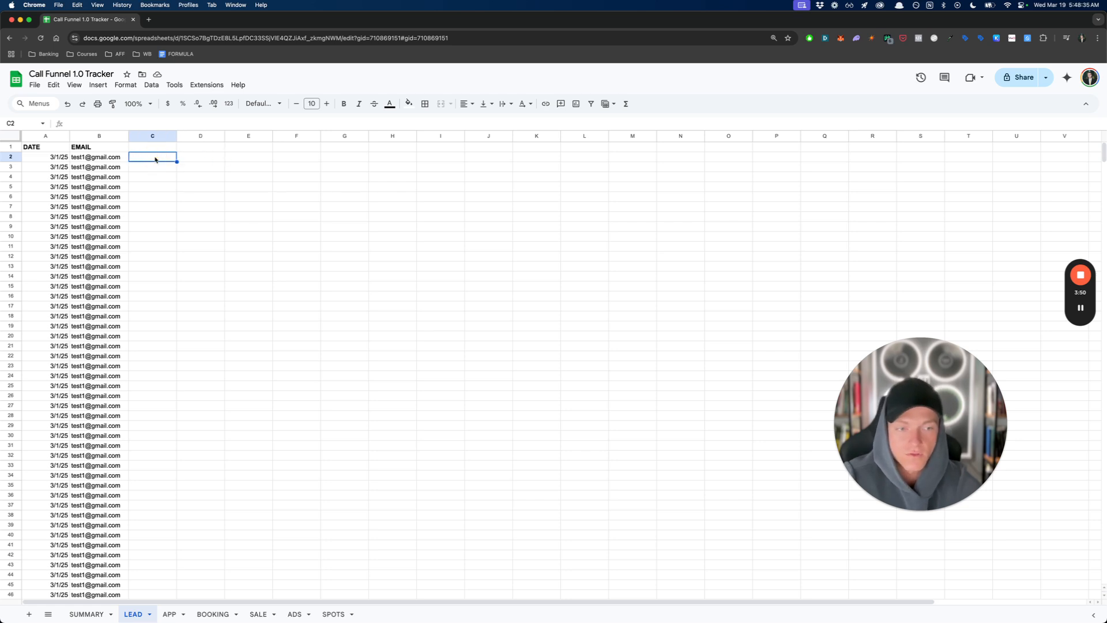
pyautogui.click(116, 175)
pyautogui.click(64, 160)
pyautogui.click(122, 158)
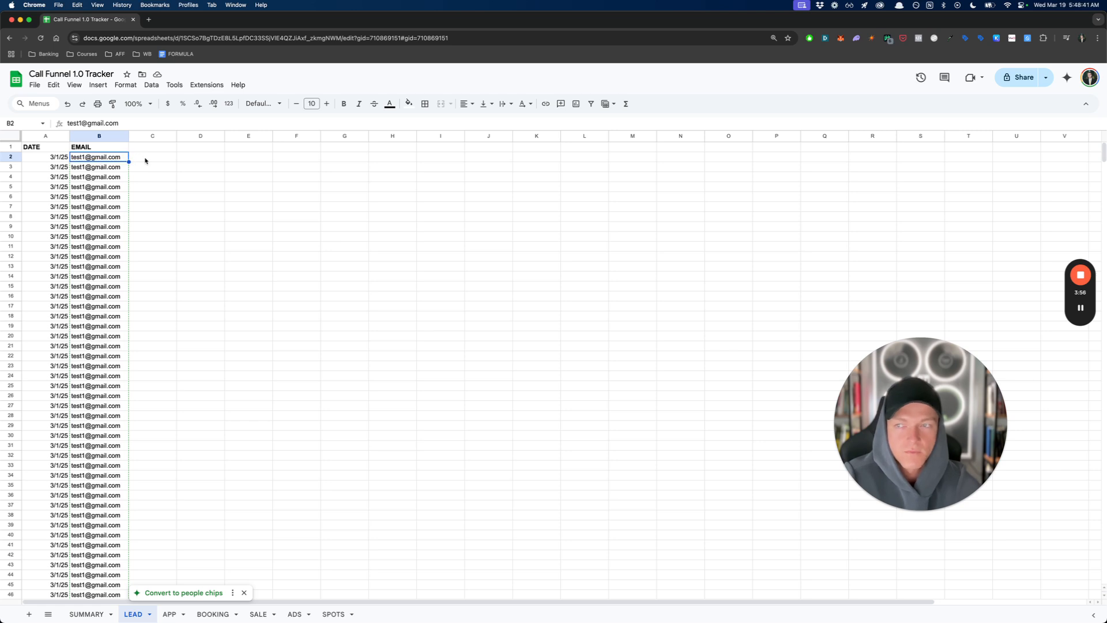
pyautogui.click(134, 162)
pyautogui.click(108, 161)
# - Review the blank columns beside the email entries in the LEAD sheet, including the empty header cell C1
pyautogui.click(174, 161)
pyautogui.click(193, 161)
pyautogui.click(227, 161)
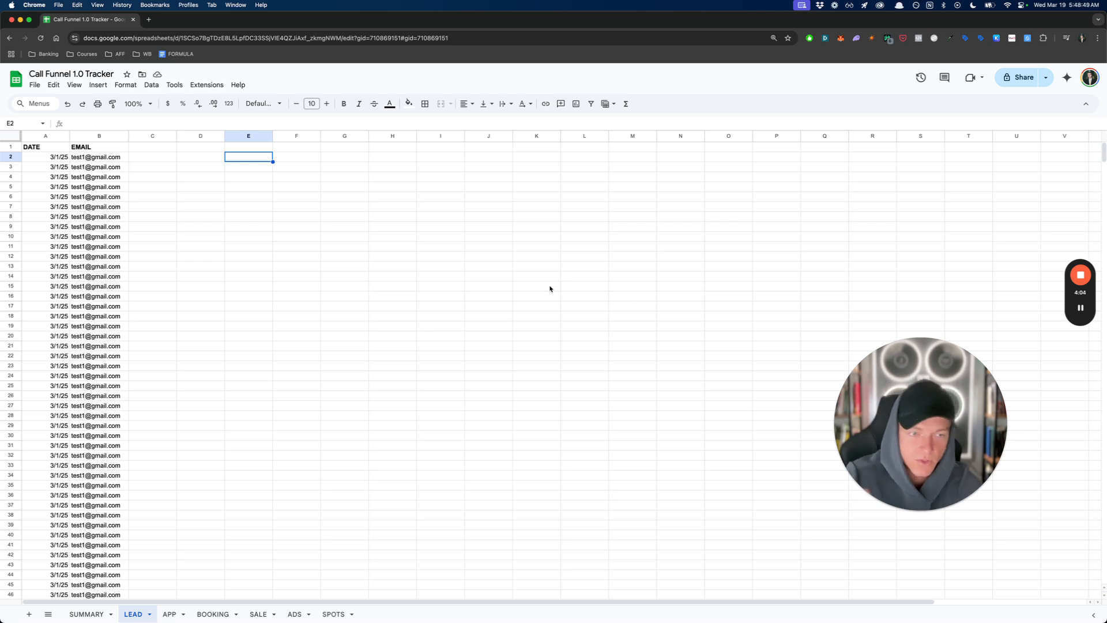
pyautogui.click(424, 289)
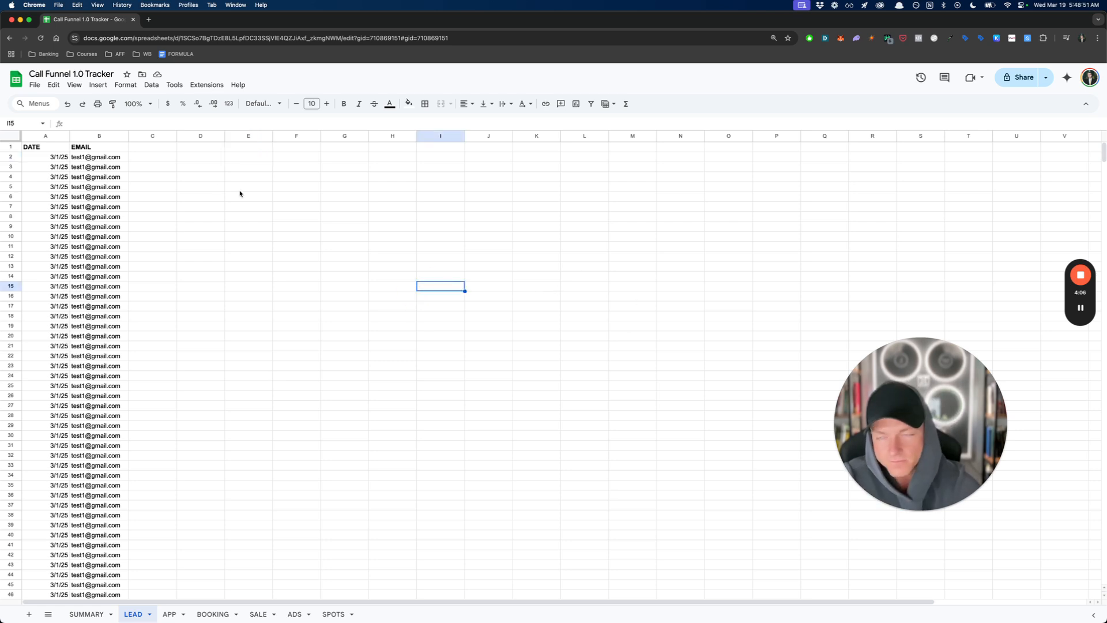
pyautogui.click(155, 186)
pyautogui.click(140, 148)
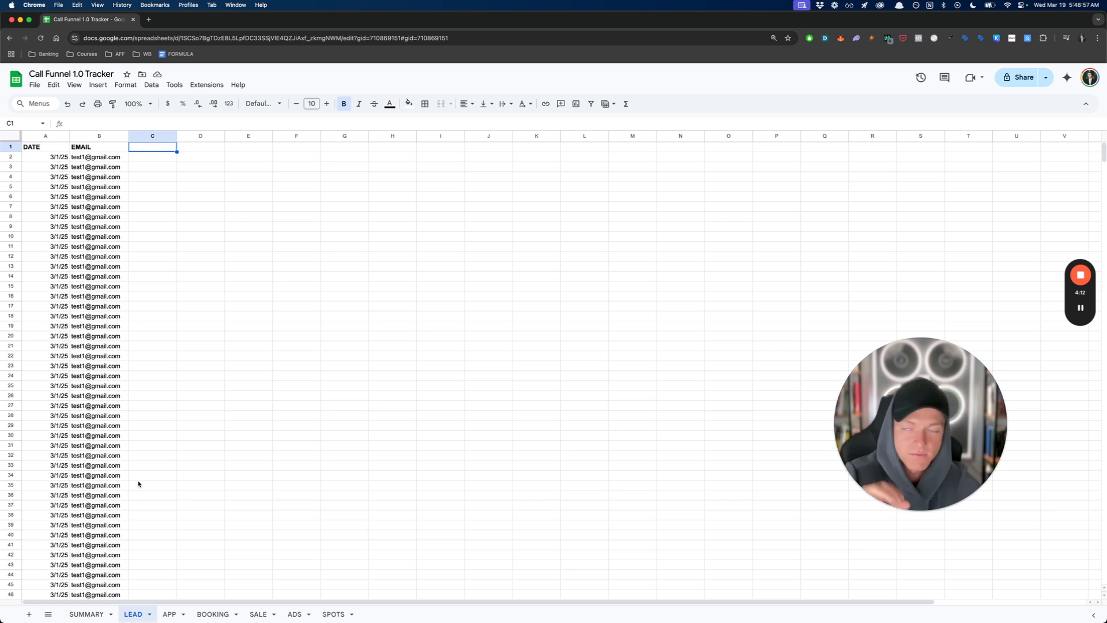
pyautogui.click(193, 416)
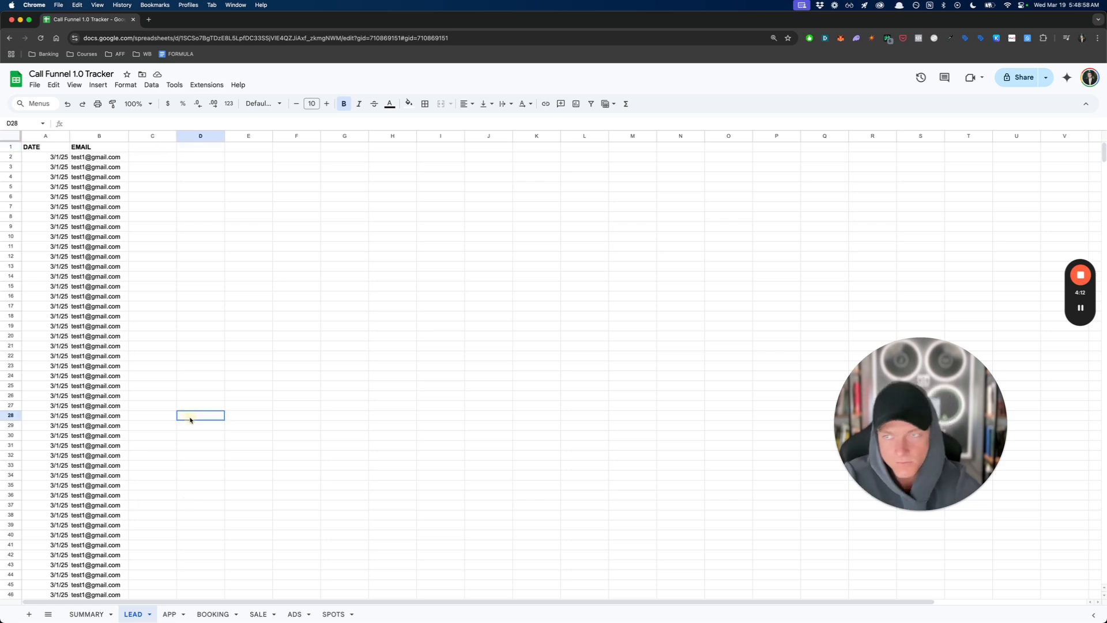
# - Examine the individual date and email records in the APP sheet, from the first row down to row 15
pyautogui.click(172, 614)
pyautogui.click(86, 614)
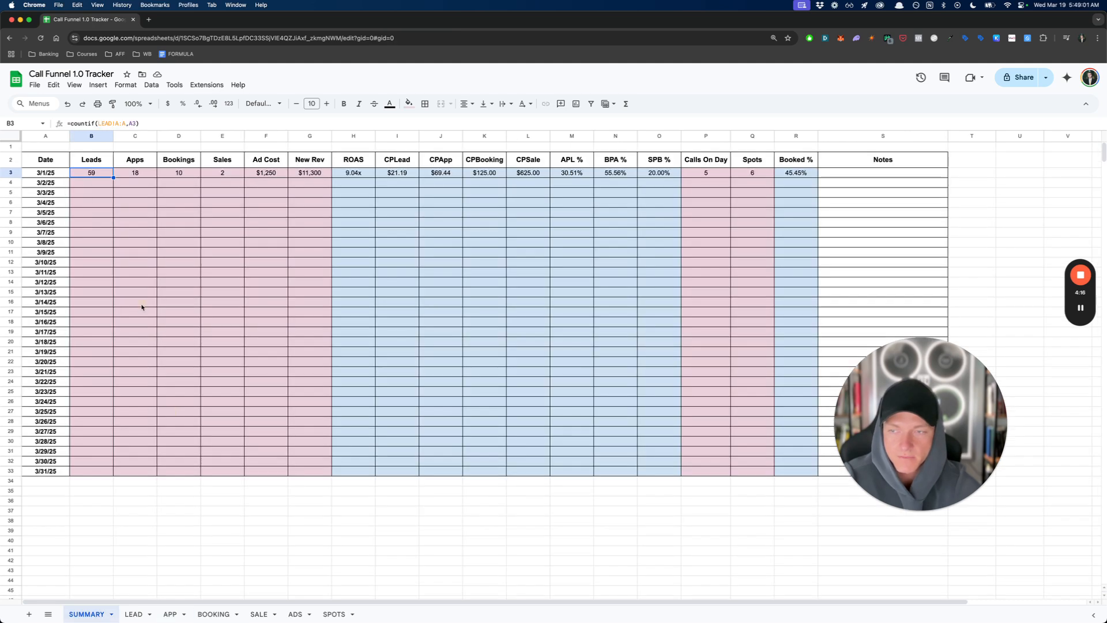
pyautogui.click(170, 614)
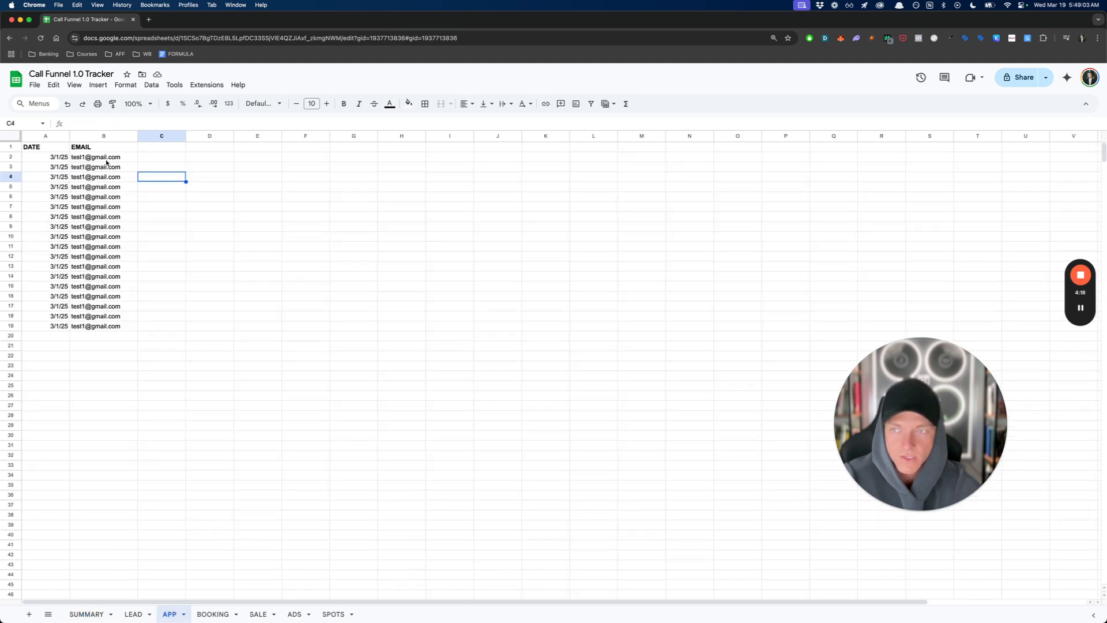
pyautogui.click(61, 160)
pyautogui.click(89, 160)
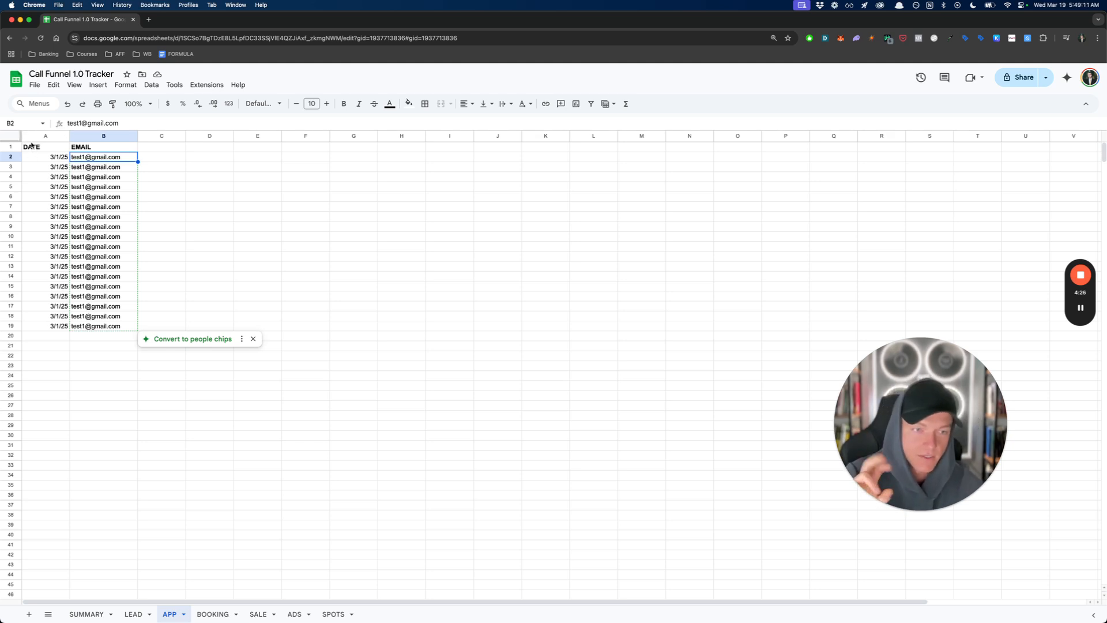
pyautogui.click(96, 168)
pyautogui.click(107, 196)
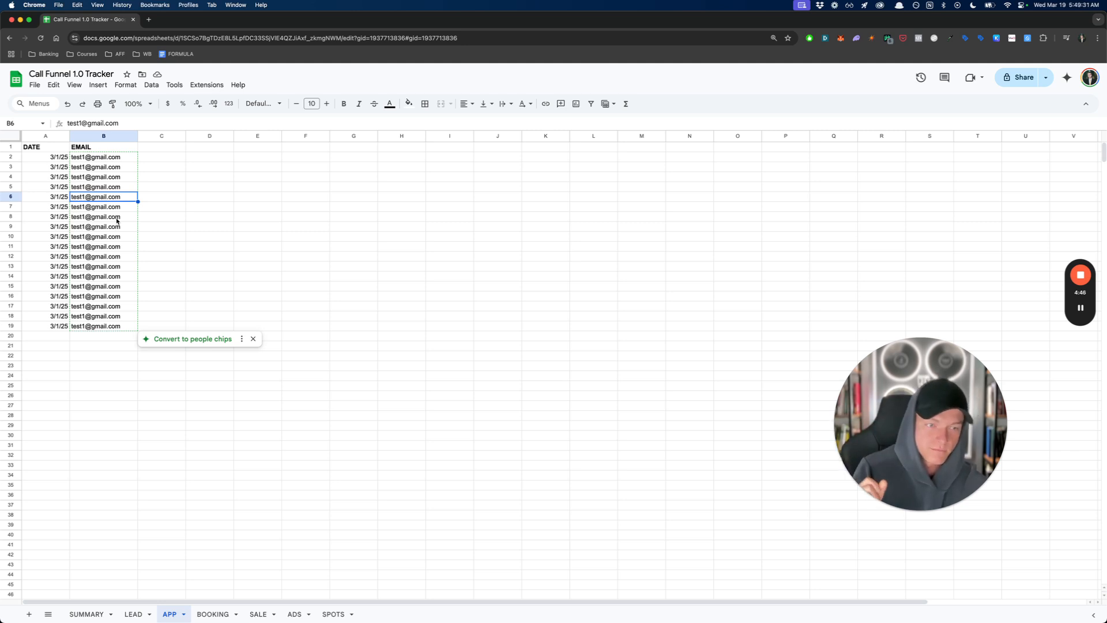
pyautogui.click(118, 269)
pyautogui.click(81, 286)
pyautogui.moveTo(62, 287); pyautogui.dragTo(101, 287)
pyautogui.click(100, 285)
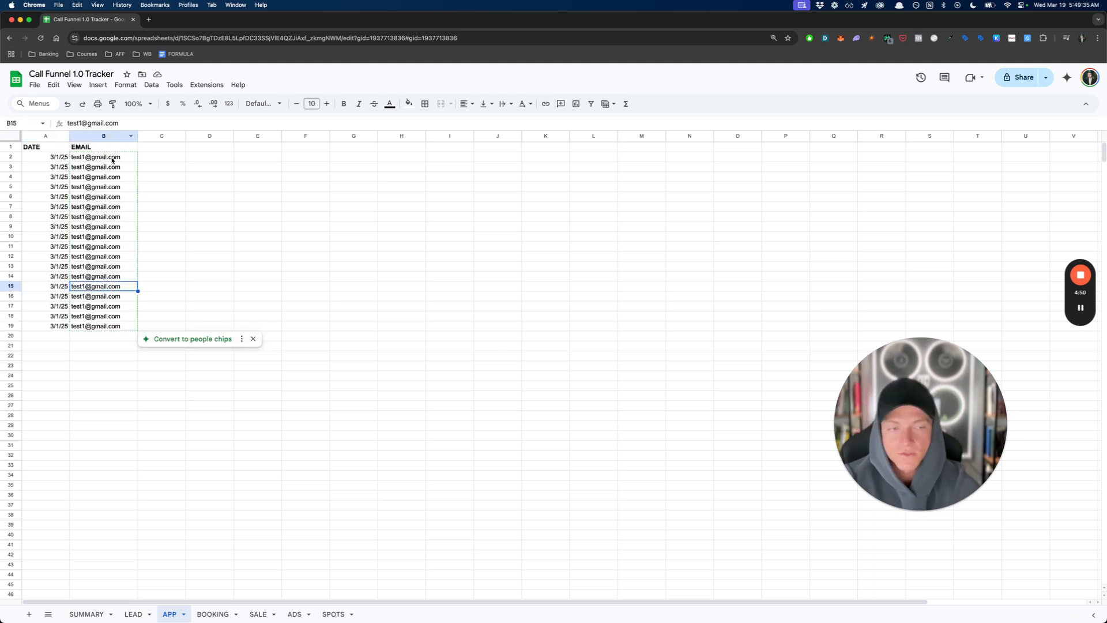
# - Review the blank columns beside the email entries in the APP sheet
pyautogui.click(165, 156)
pyautogui.click(178, 148)
pyautogui.moveTo(196, 147); pyautogui.dragTo(600, 172)
pyautogui.click(507, 167)
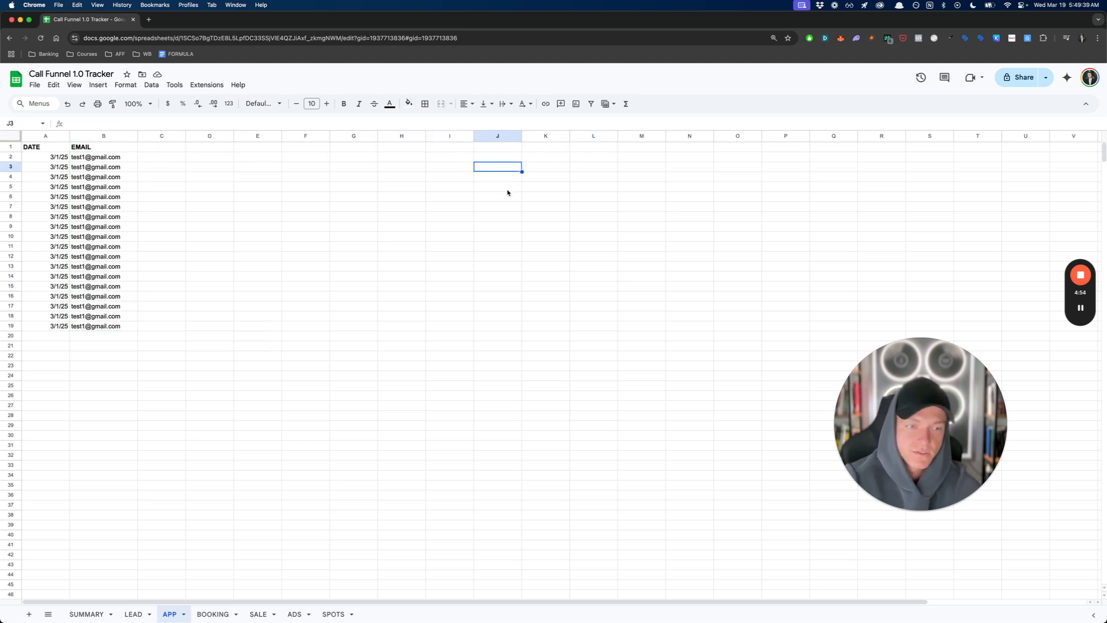
pyautogui.click(593, 179)
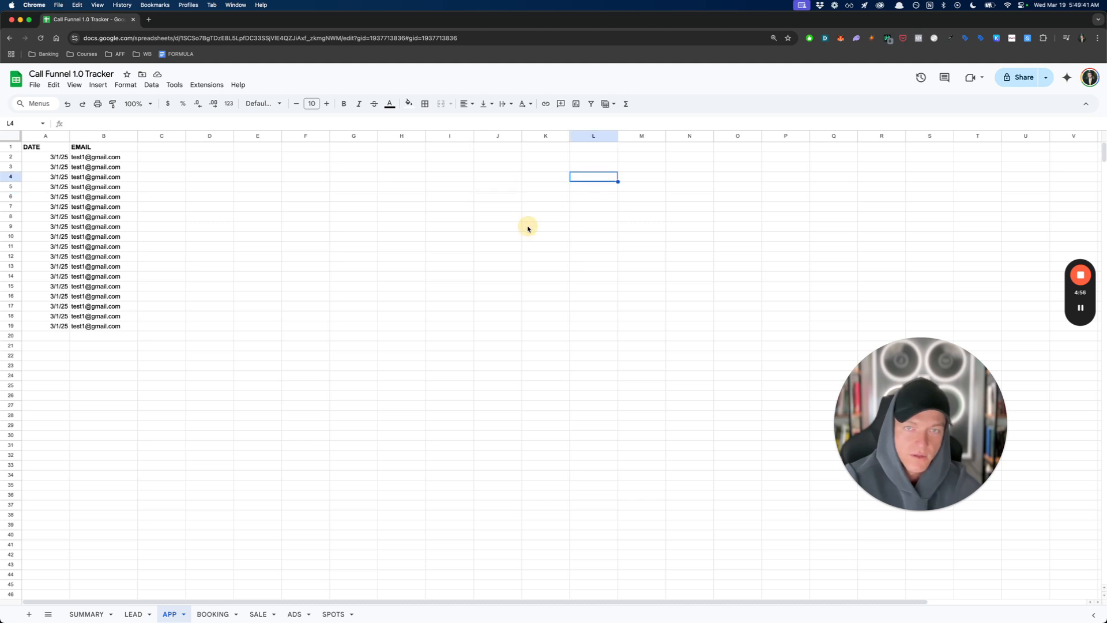
# - Examine the first BOOKING record's date, email, sales rep and call date
pyautogui.click(86, 613)
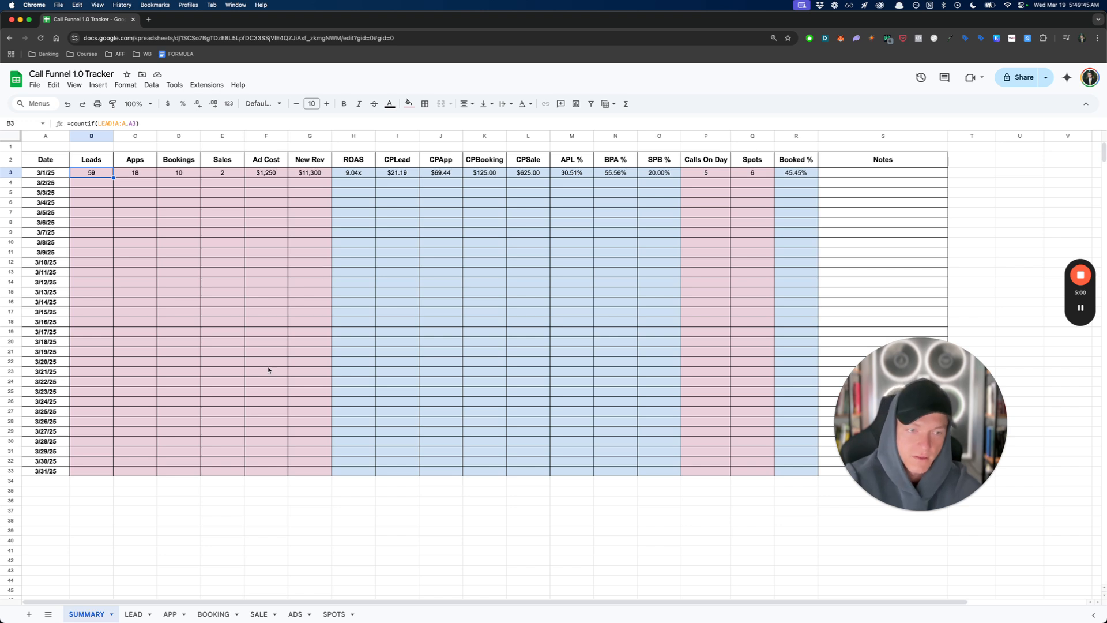
pyautogui.click(172, 613)
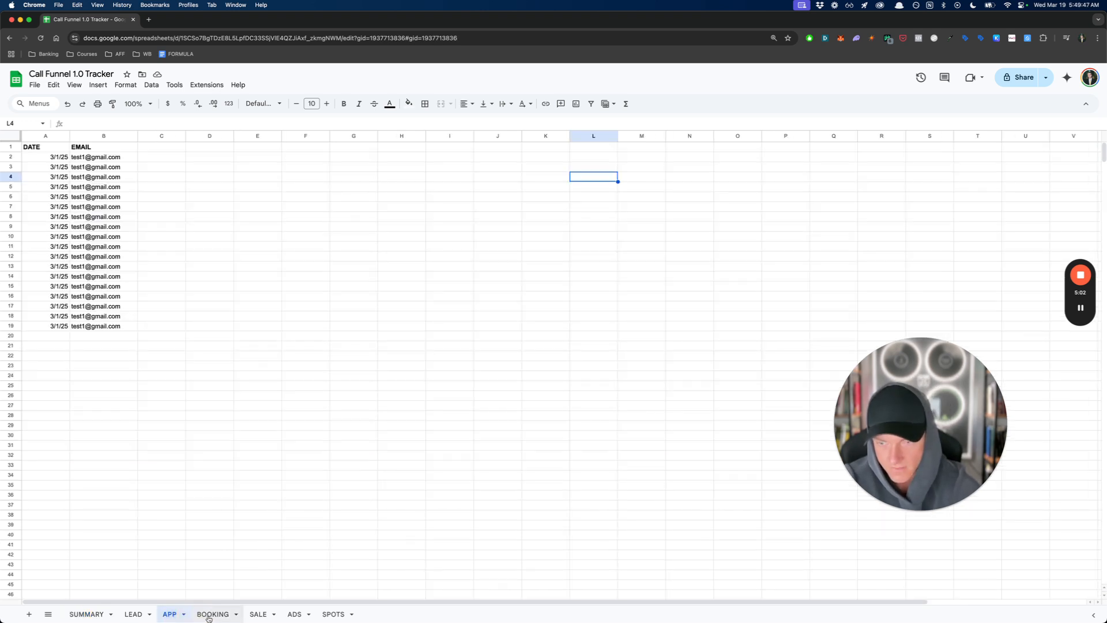
pyautogui.click(210, 615)
pyautogui.click(51, 158)
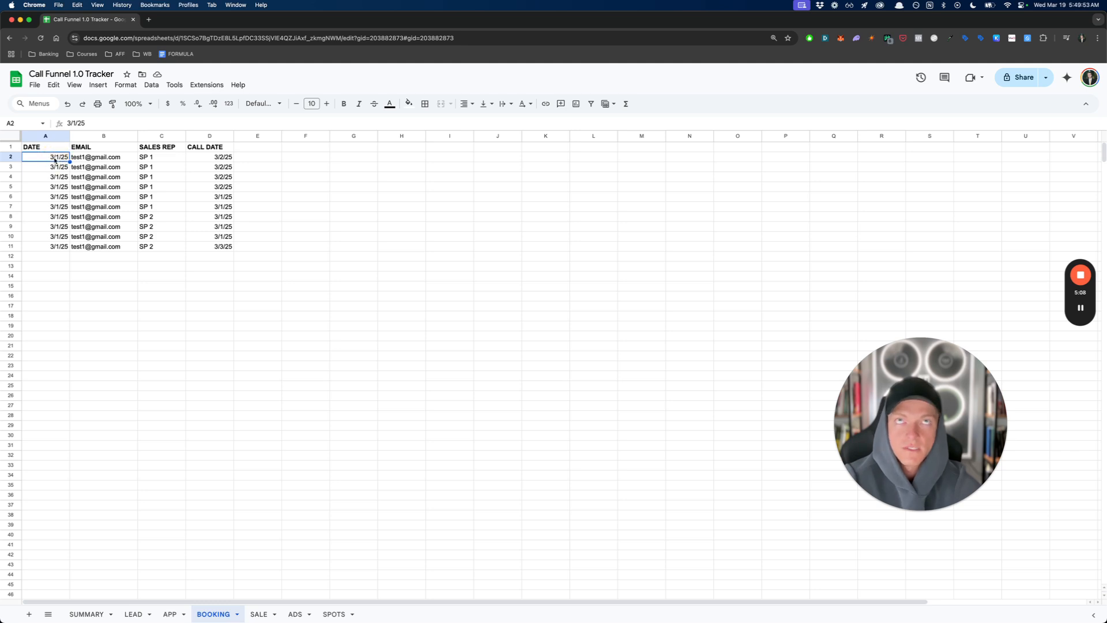
pyautogui.click(115, 160)
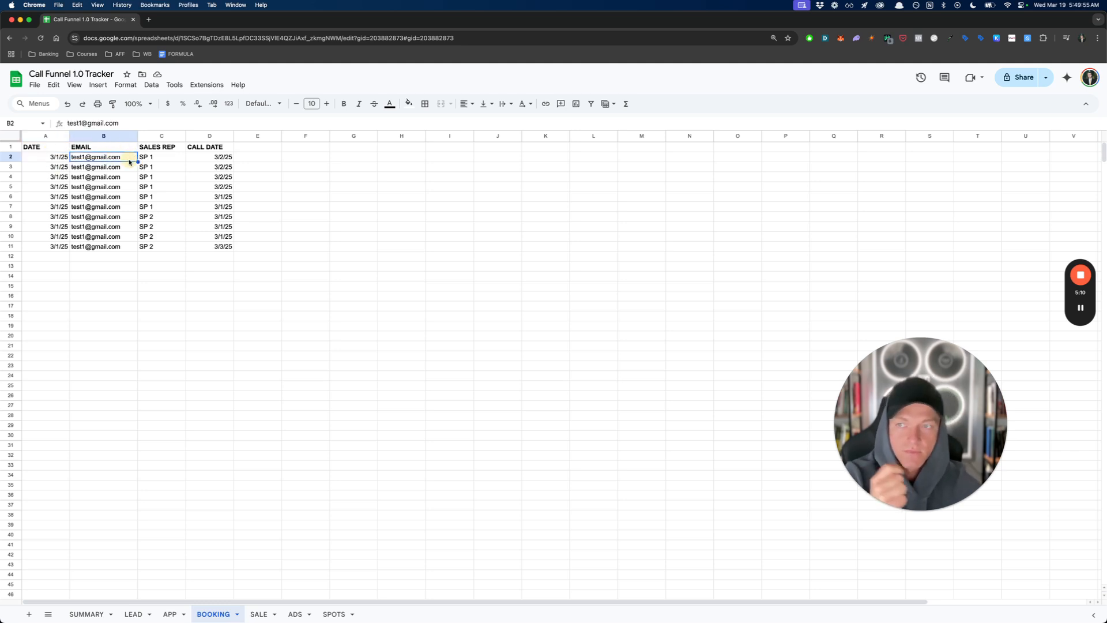
pyautogui.click(154, 163)
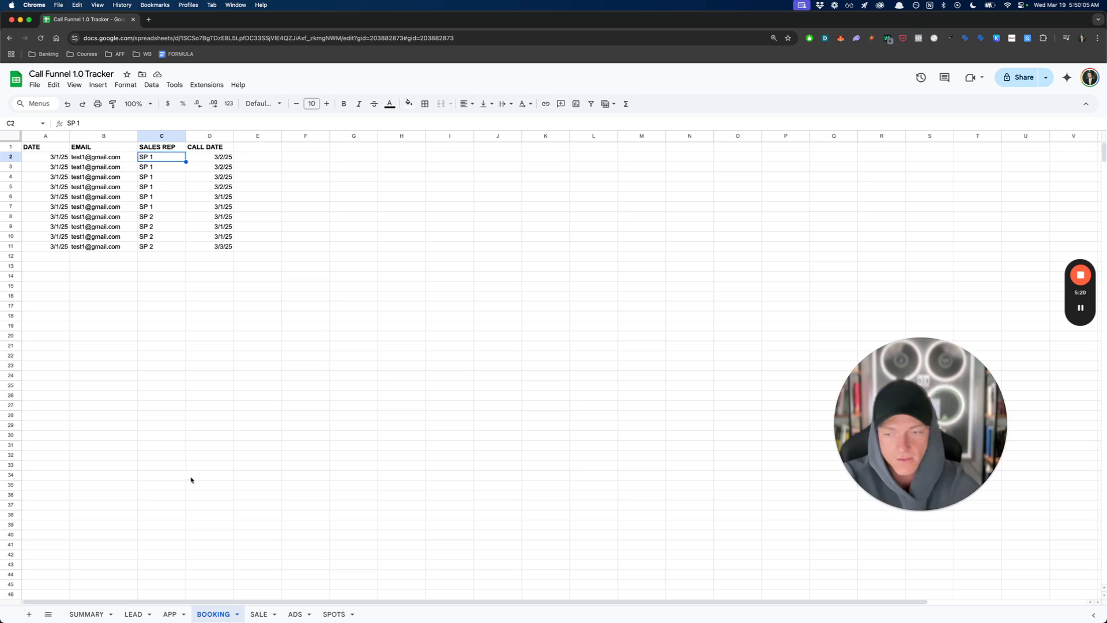
pyautogui.click(212, 157)
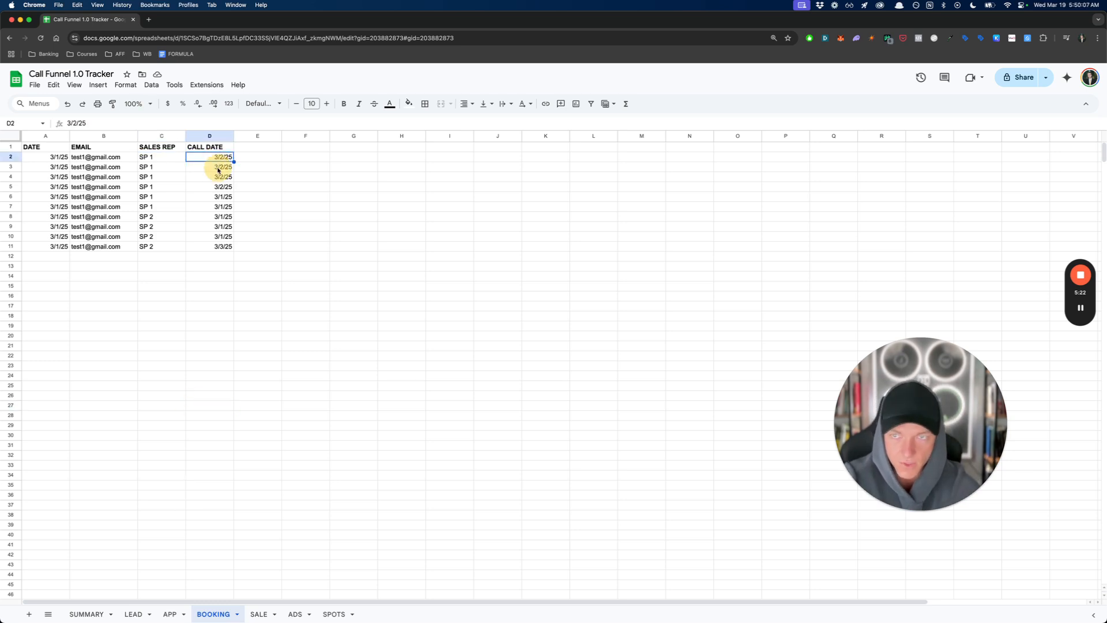
# - Compare booking dates with call dates in the BOOKING sheet for SP 1, and check the call dates for SP 2
pyautogui.click(65, 179)
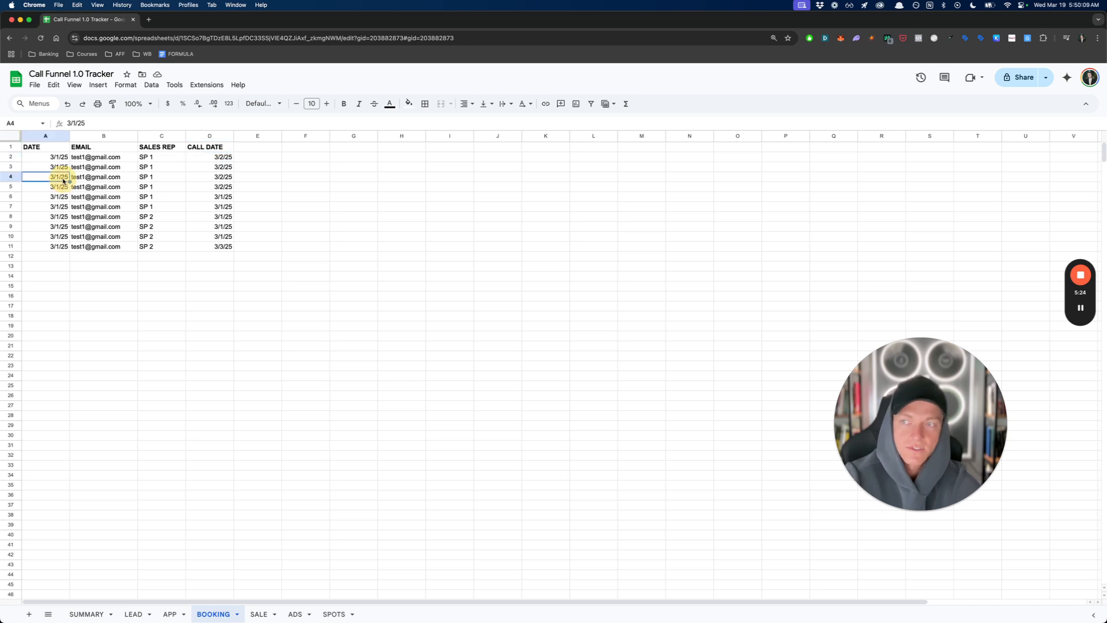
pyautogui.click(218, 179)
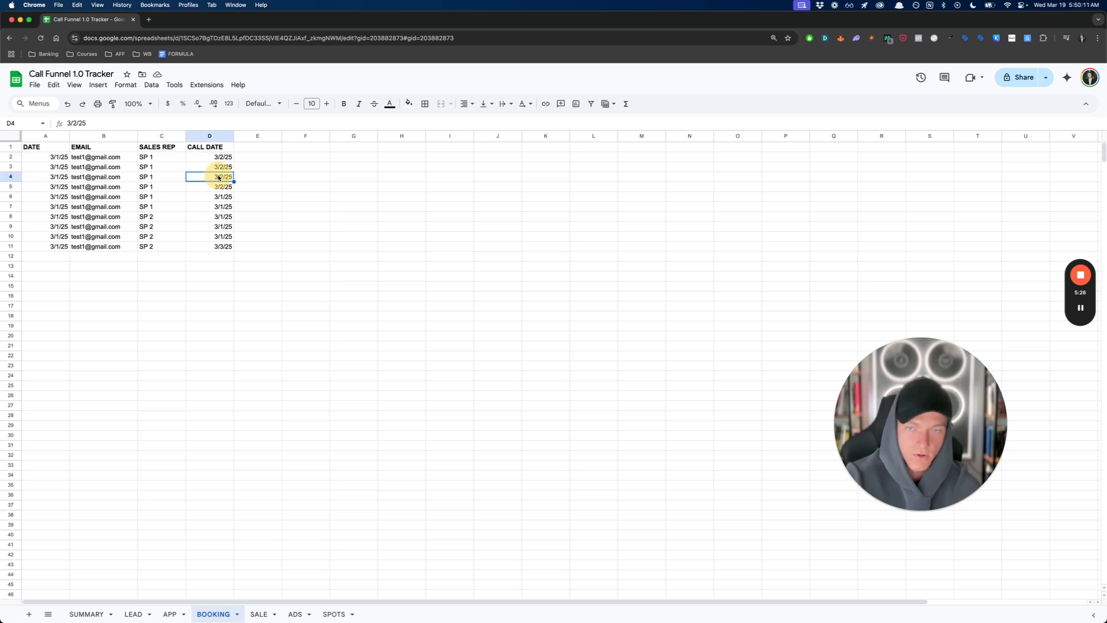
pyautogui.click(55, 197)
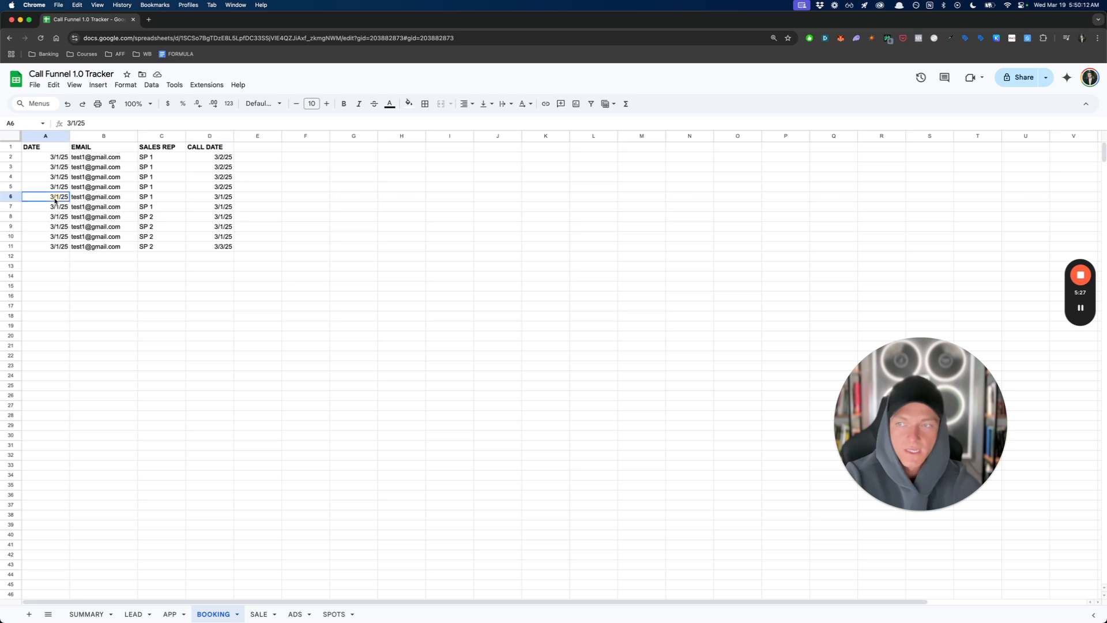
pyautogui.click(229, 197)
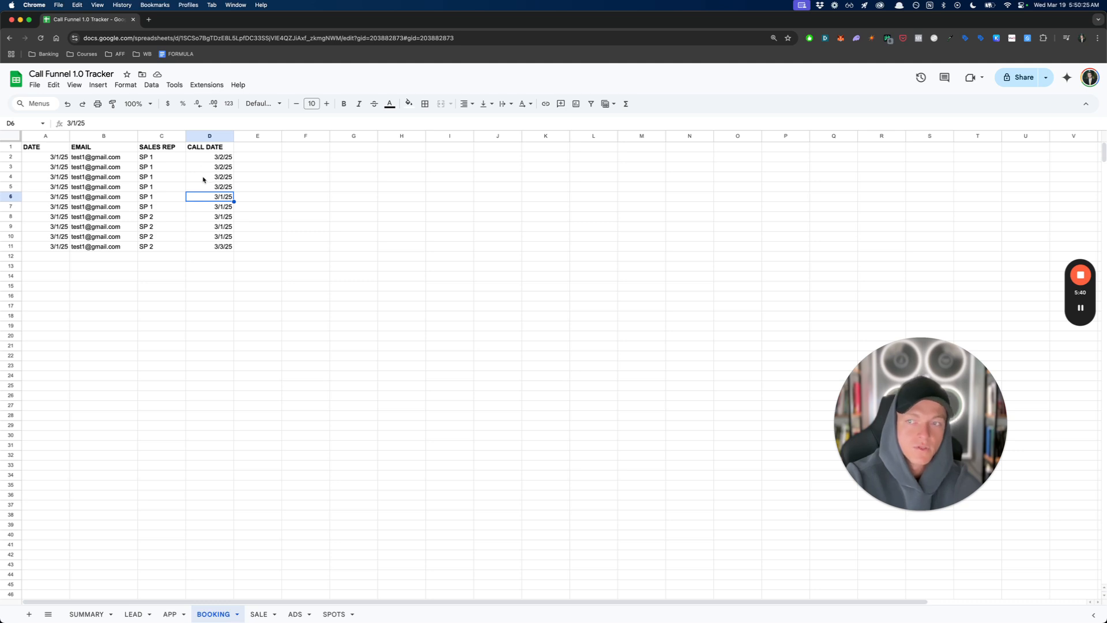
pyautogui.click(211, 218)
pyautogui.click(166, 229)
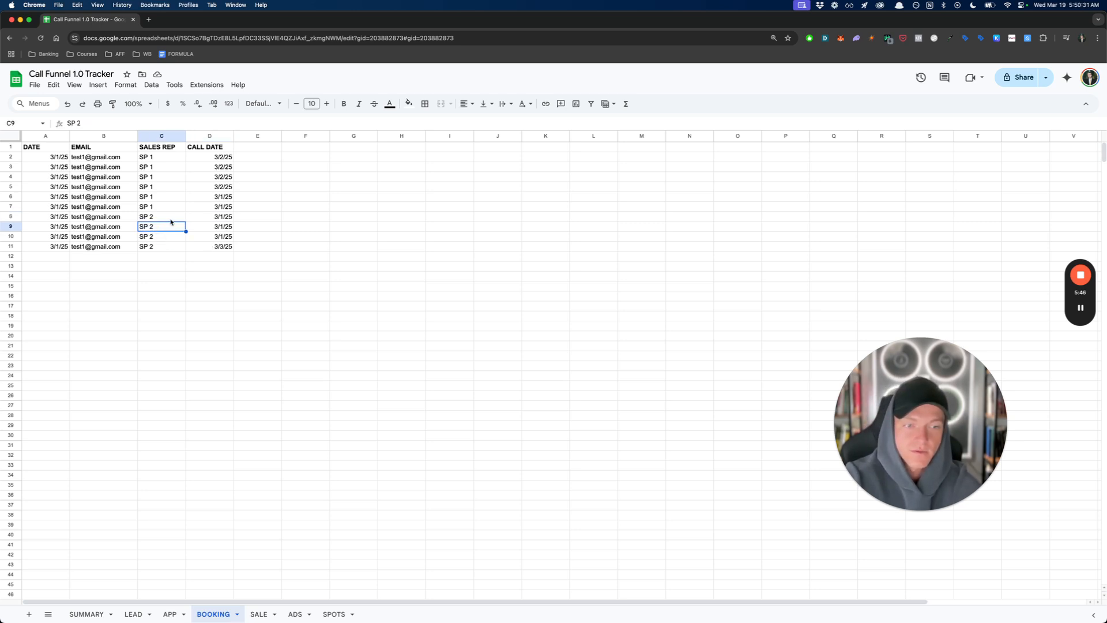
pyautogui.click(217, 228)
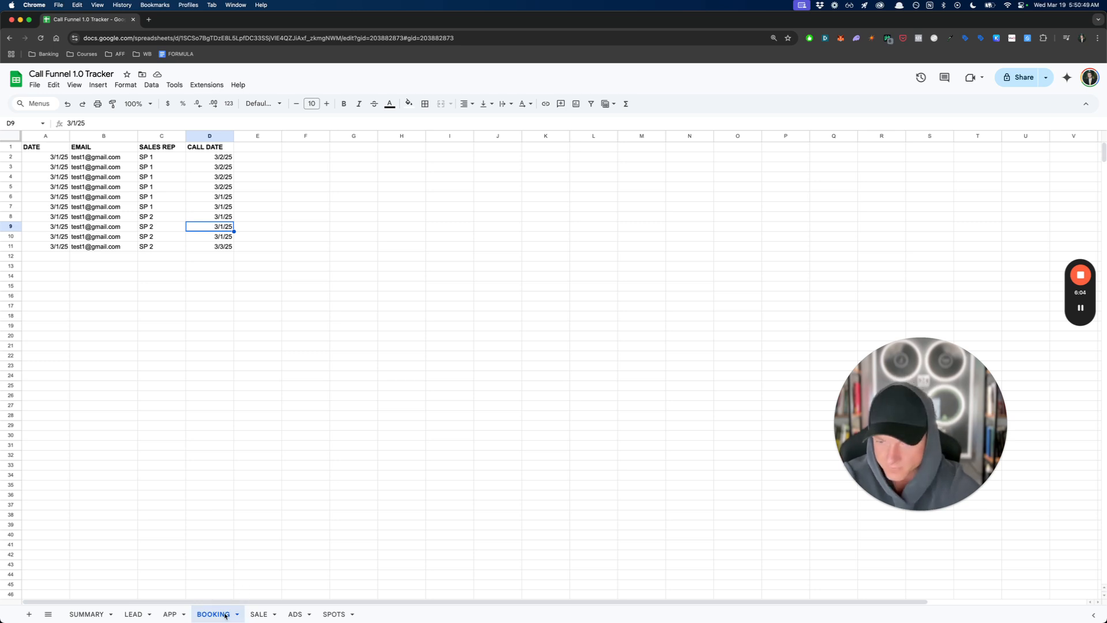
# - Examine the first SALE record's date, name, email, payment type and amount
pyautogui.click(259, 614)
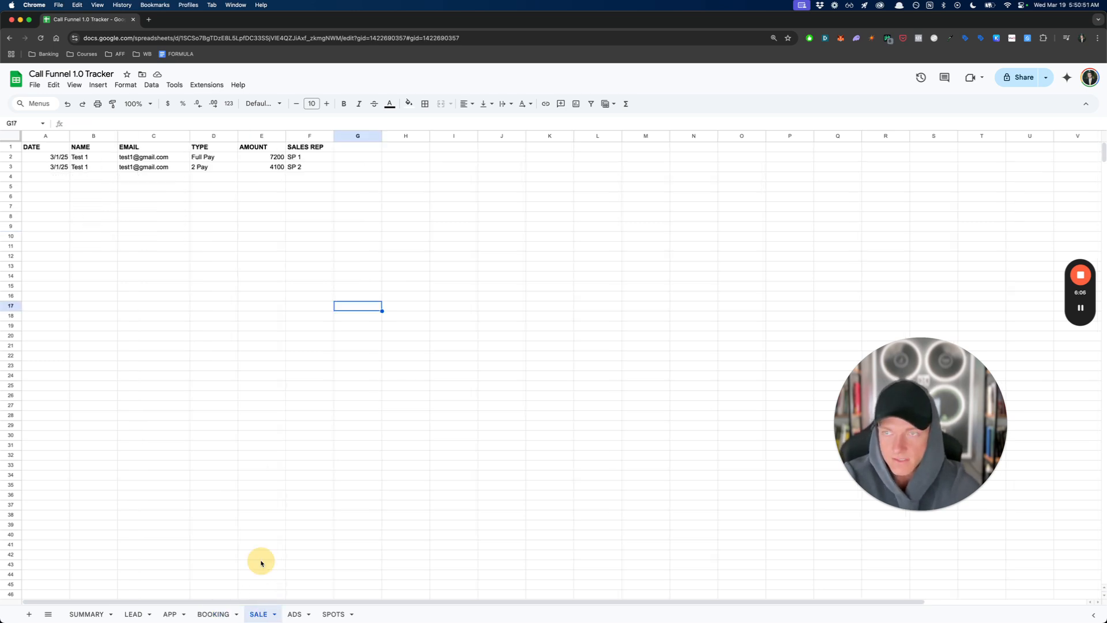
pyautogui.click(57, 161)
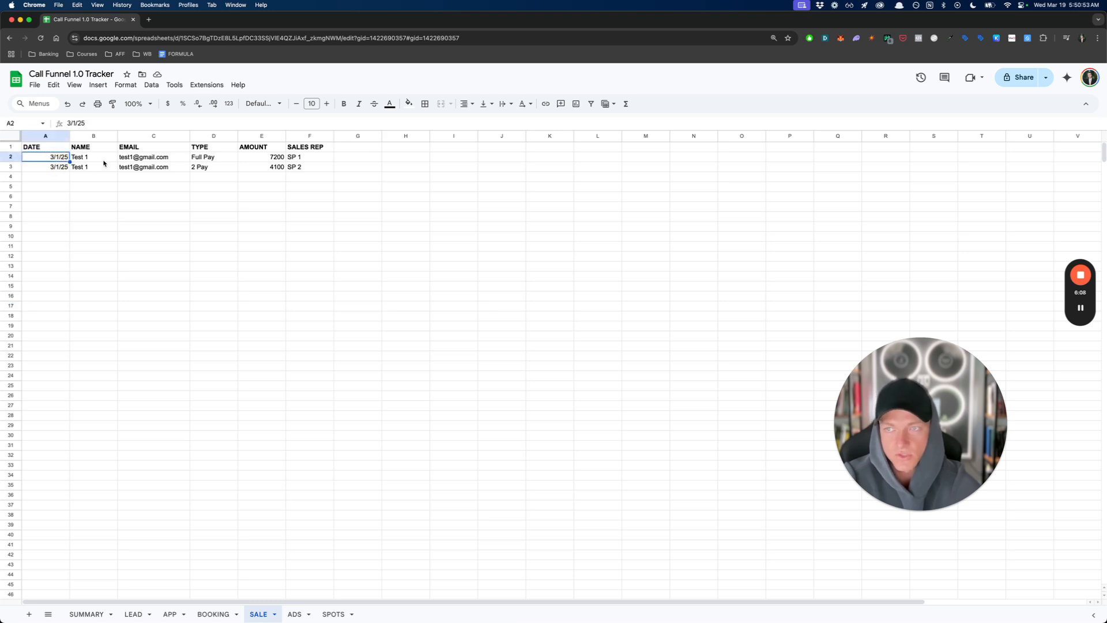
pyautogui.press('Right')
pyautogui.press('Right')
pyautogui.moveTo(111, 161); pyautogui.dragTo(125, 160)
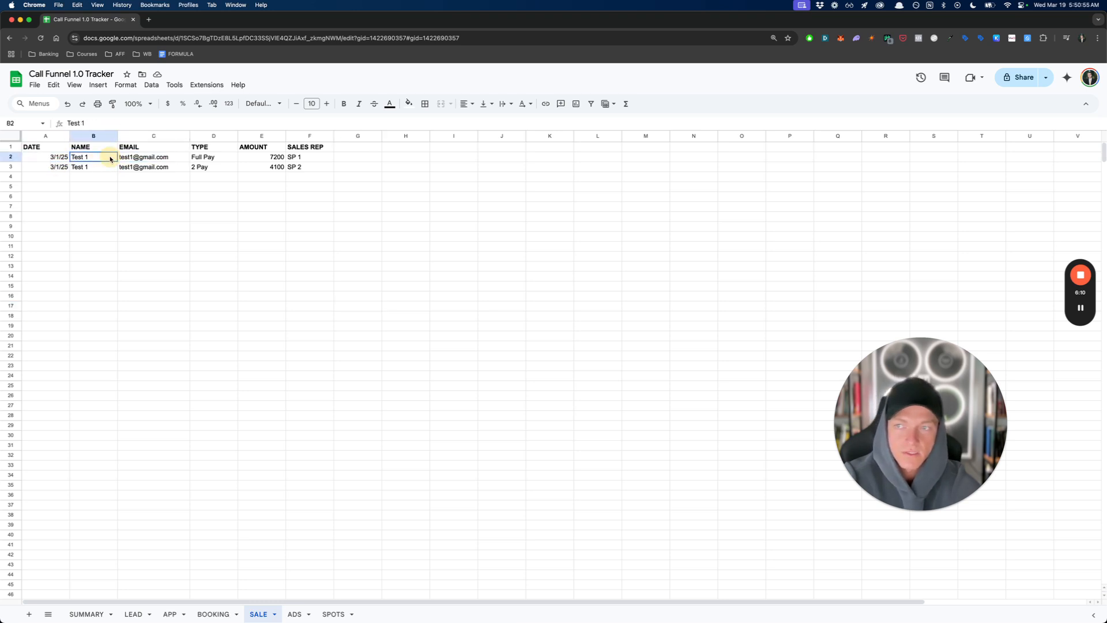
pyautogui.click(95, 160)
pyautogui.click(143, 158)
pyautogui.click(200, 159)
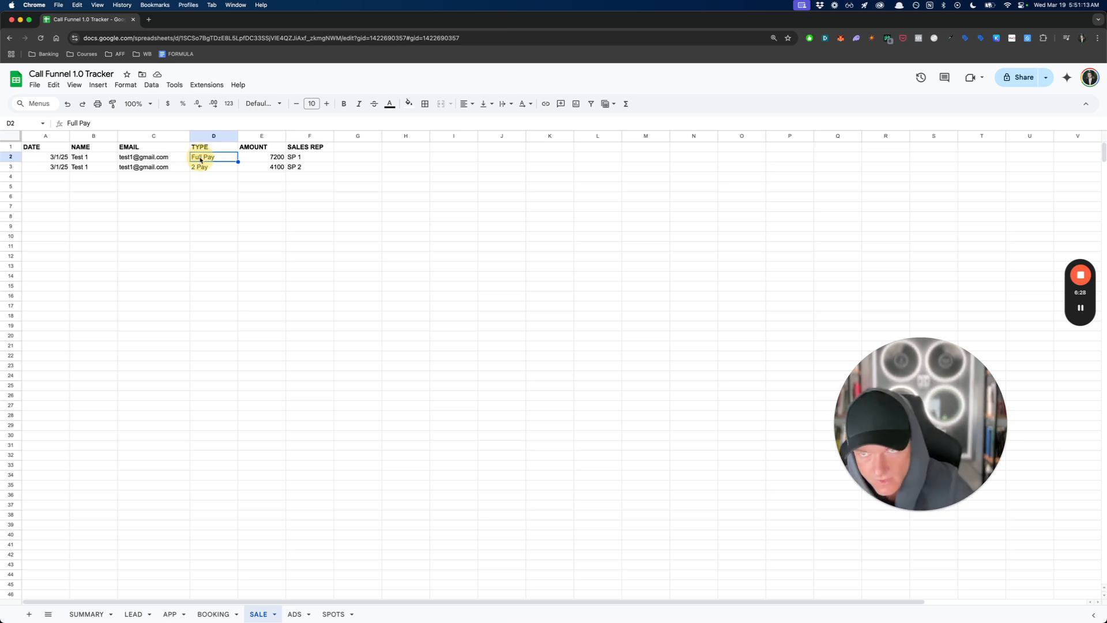
pyautogui.click(278, 158)
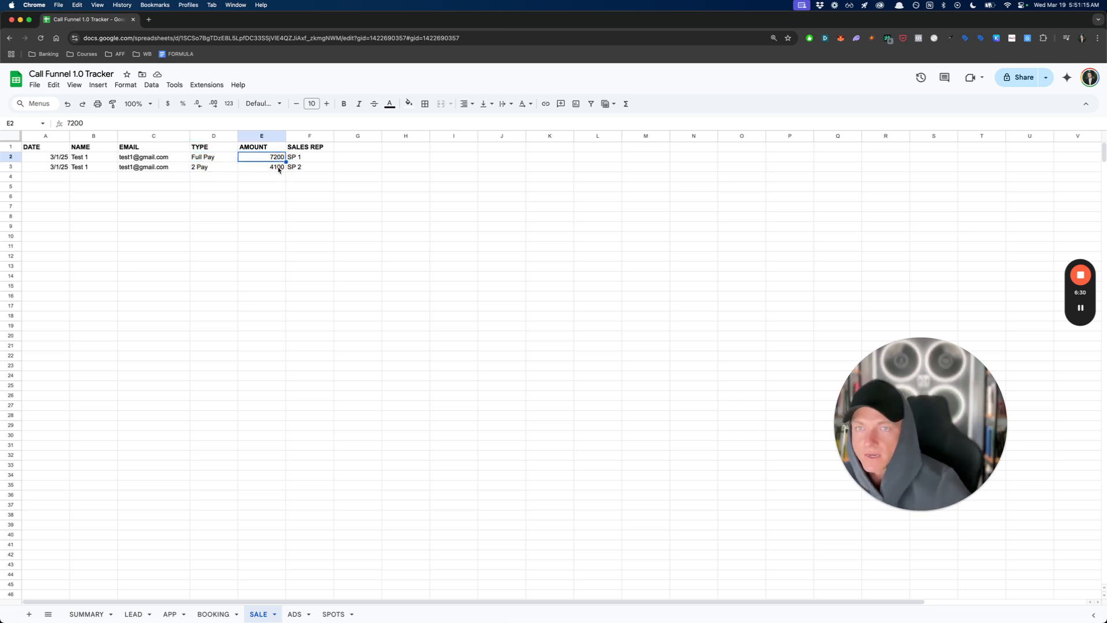
# - Examine the sales rep entries for both records in the SALE sheet
pyautogui.click(315, 158)
pyautogui.moveTo(313, 168); pyautogui.dragTo(314, 170)
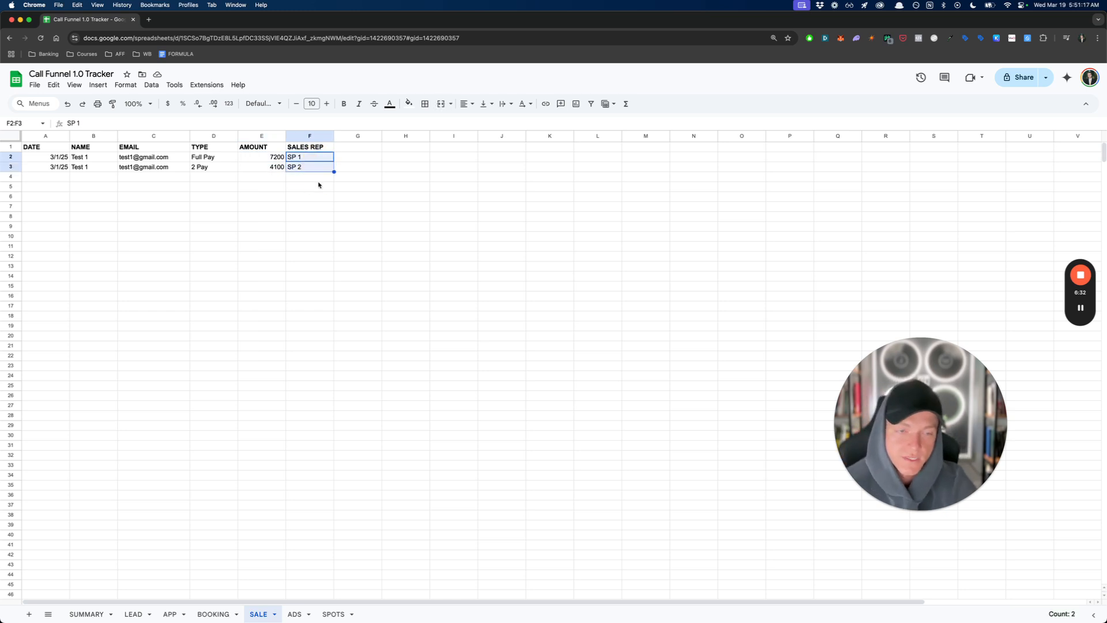
pyautogui.click(317, 180)
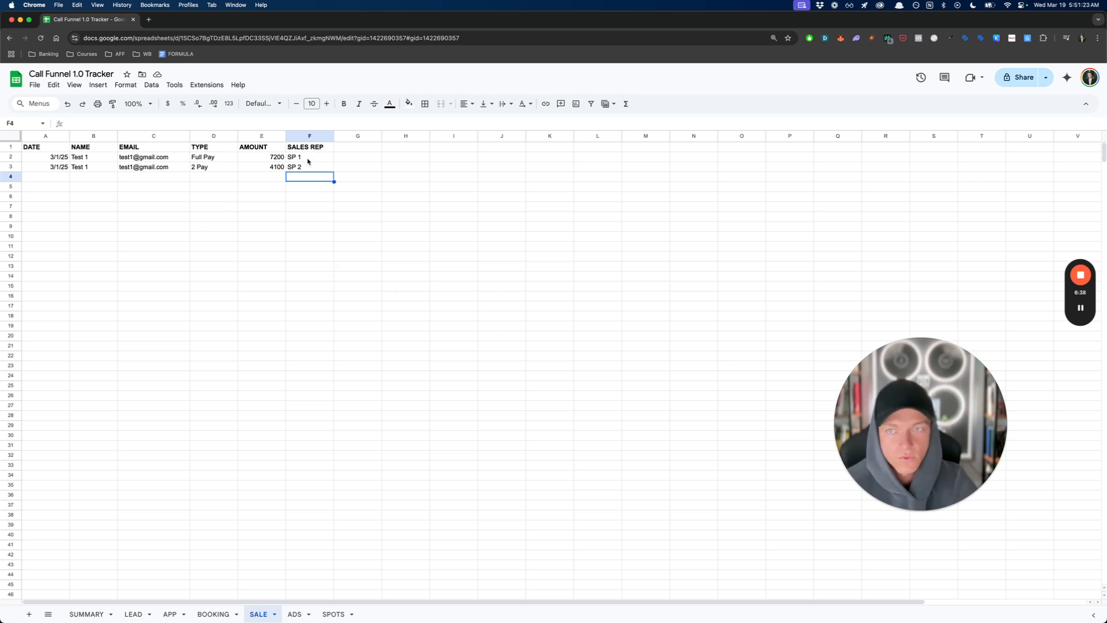
pyautogui.moveTo(308, 161); pyautogui.dragTo(305, 169)
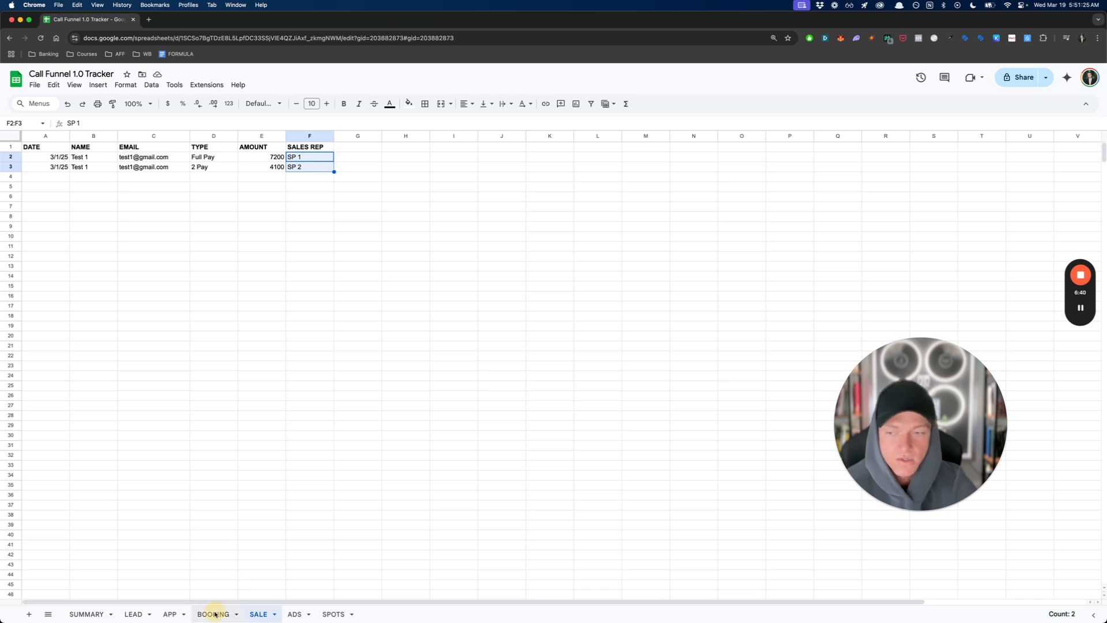
# - Recheck the SP 2 sales rep entries in the BOOKING sheet, and return to the SALE sheet
pyautogui.click(212, 613)
pyautogui.click(158, 225)
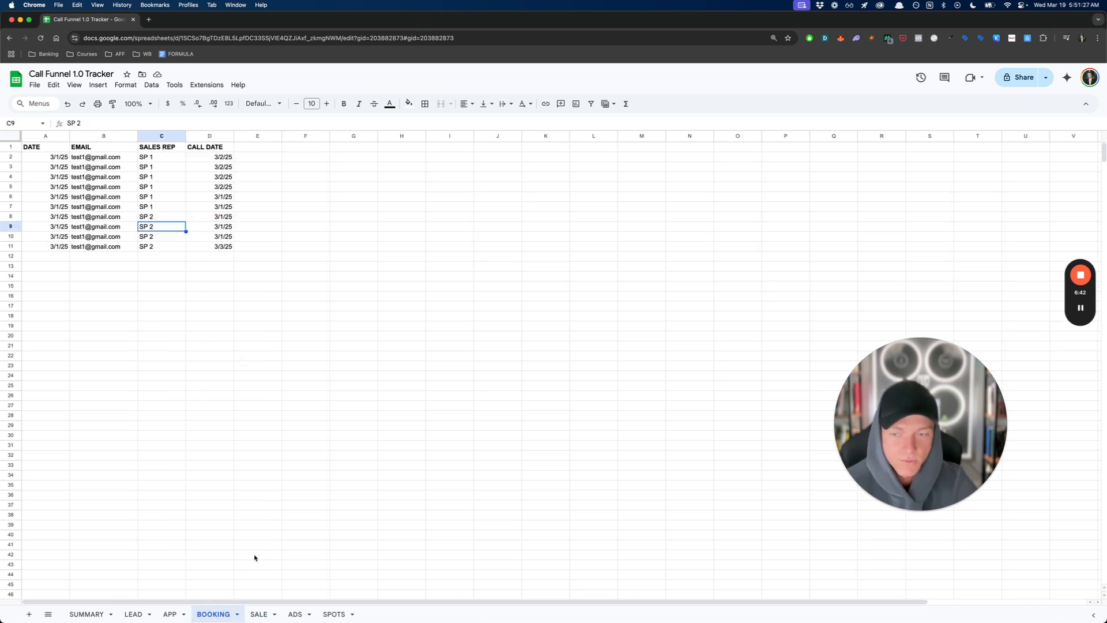
pyautogui.click(259, 614)
# - Examine the 3/1/25 record in the ADS sheet: its date, total formula and the three traffic source amounts
pyautogui.click(295, 615)
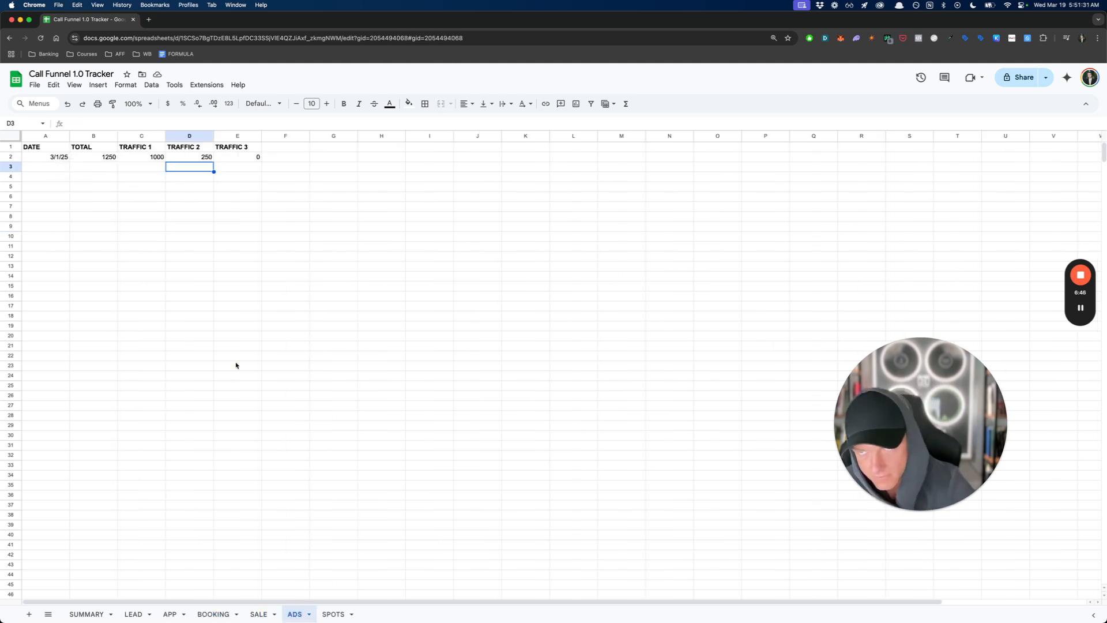
pyautogui.click(236, 367)
pyautogui.click(47, 157)
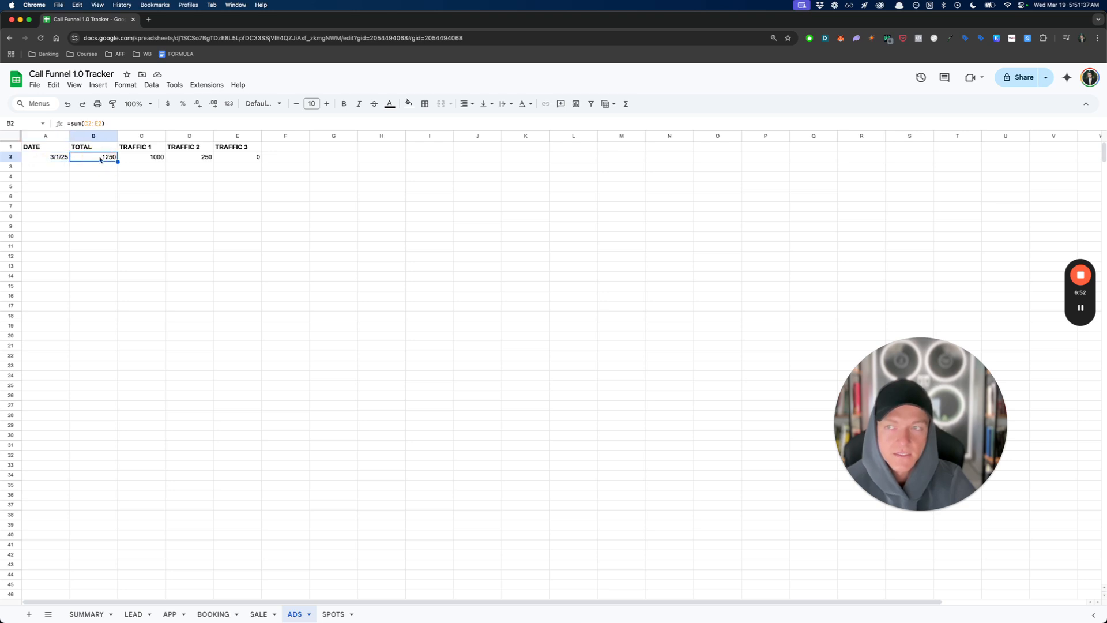
pyautogui.moveTo(141, 159); pyautogui.dragTo(250, 161)
pyautogui.click(153, 159)
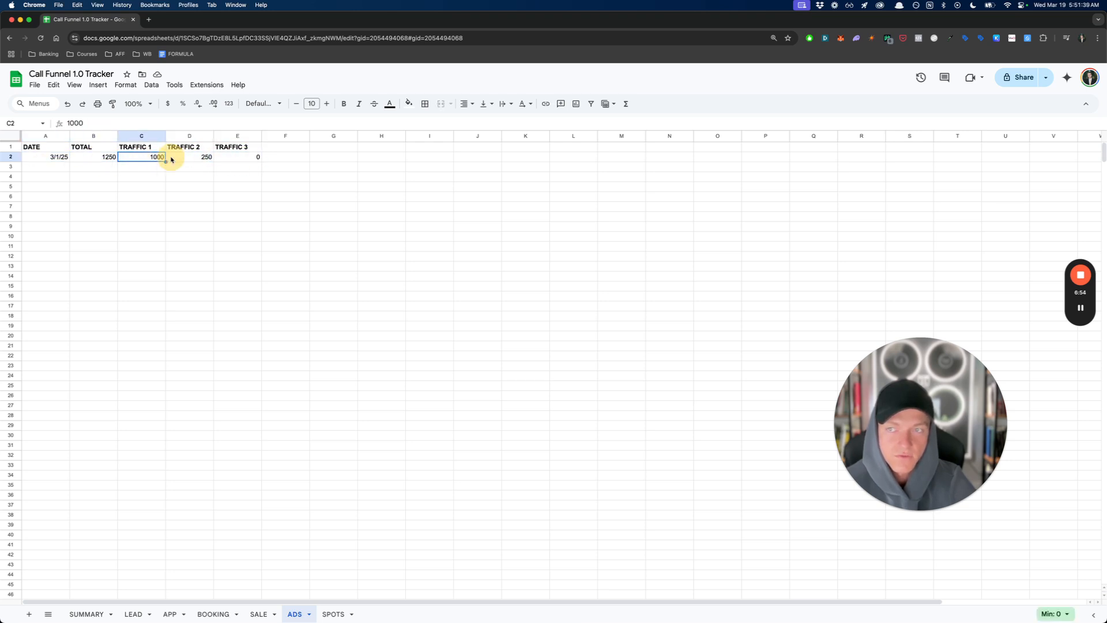
pyautogui.click(186, 159)
pyautogui.click(236, 161)
# - Examine the TRAFFIC 1, TRAFFIC 2 and TRAFFIC 3 column headings in the ADS sheet
pyautogui.click(138, 158)
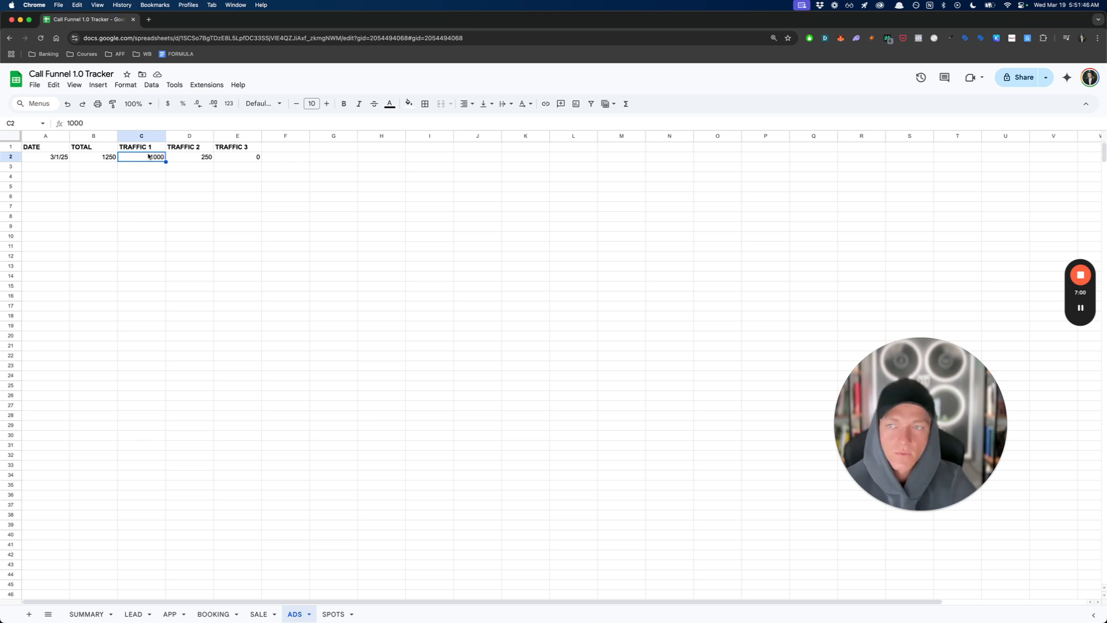
pyautogui.click(148, 150)
pyautogui.click(198, 149)
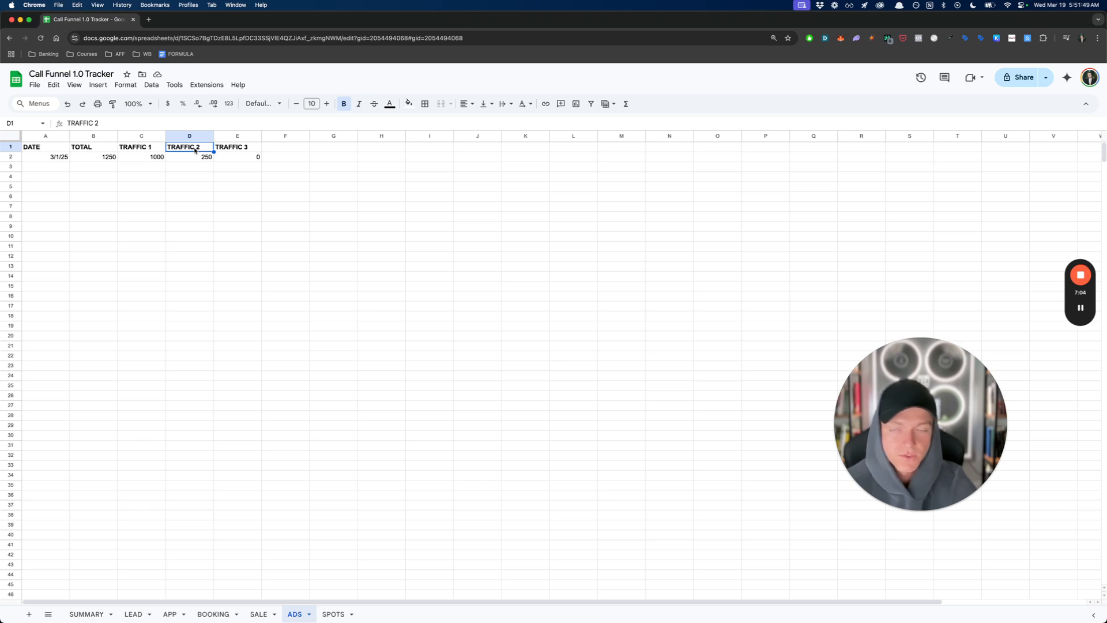
pyautogui.click(236, 148)
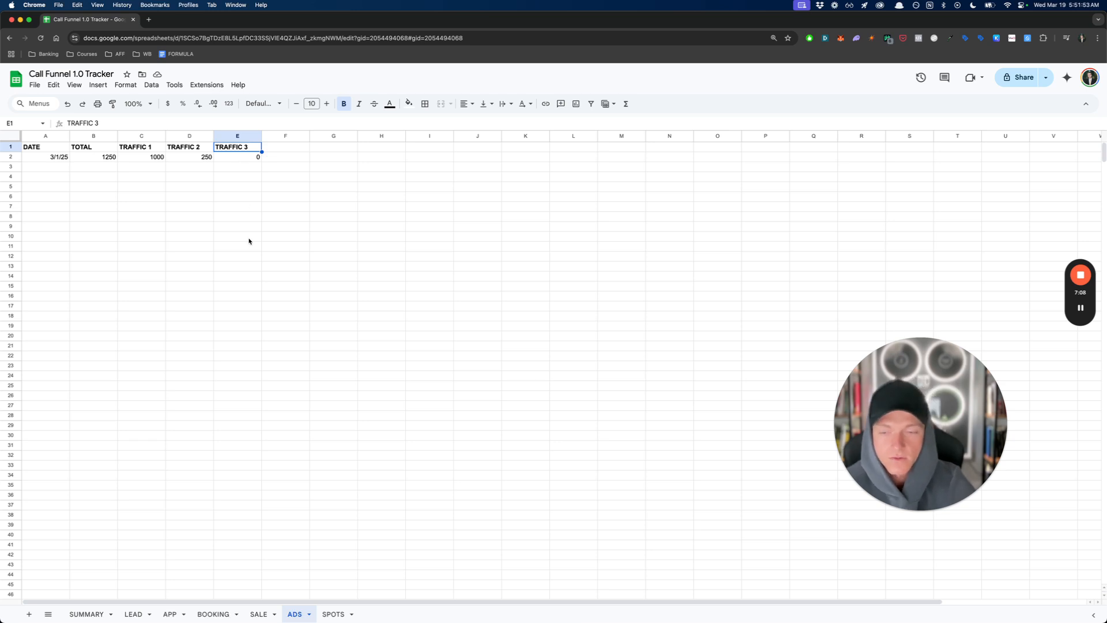
# - Examine the date and spots columns in the SPOTS sheet
pyautogui.click(333, 614)
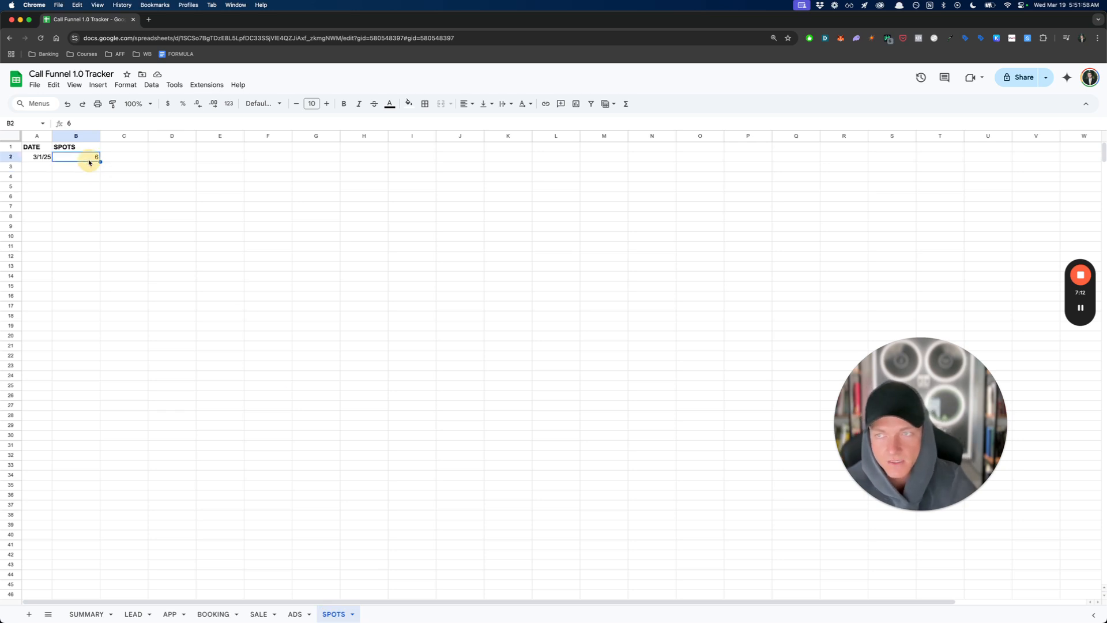
pyautogui.moveTo(30, 147); pyautogui.dragTo(82, 170)
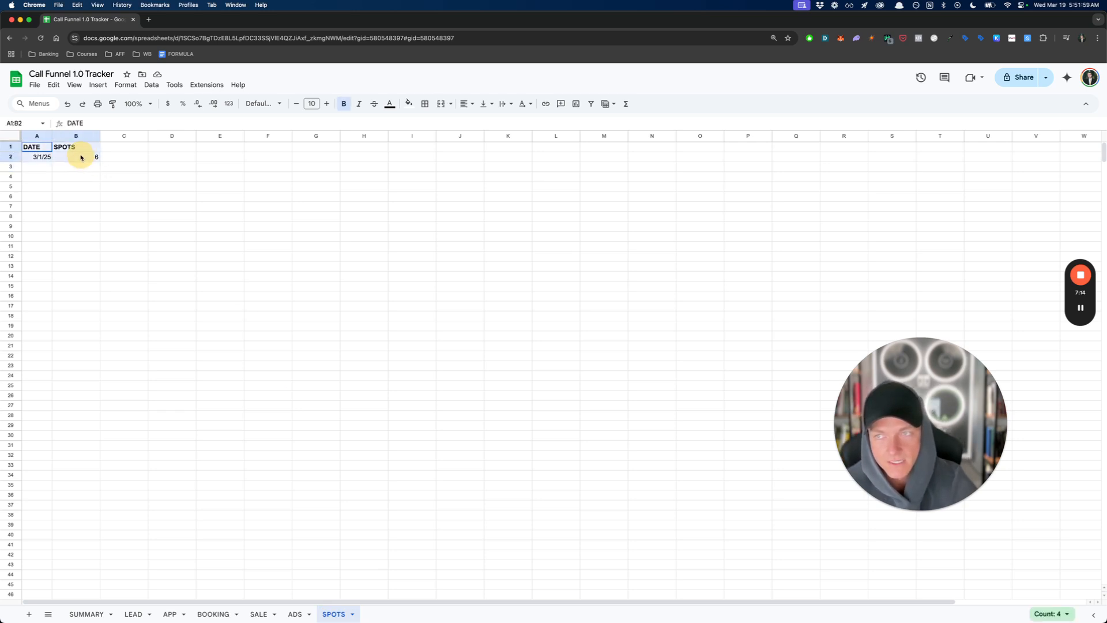
pyautogui.click(173, 177)
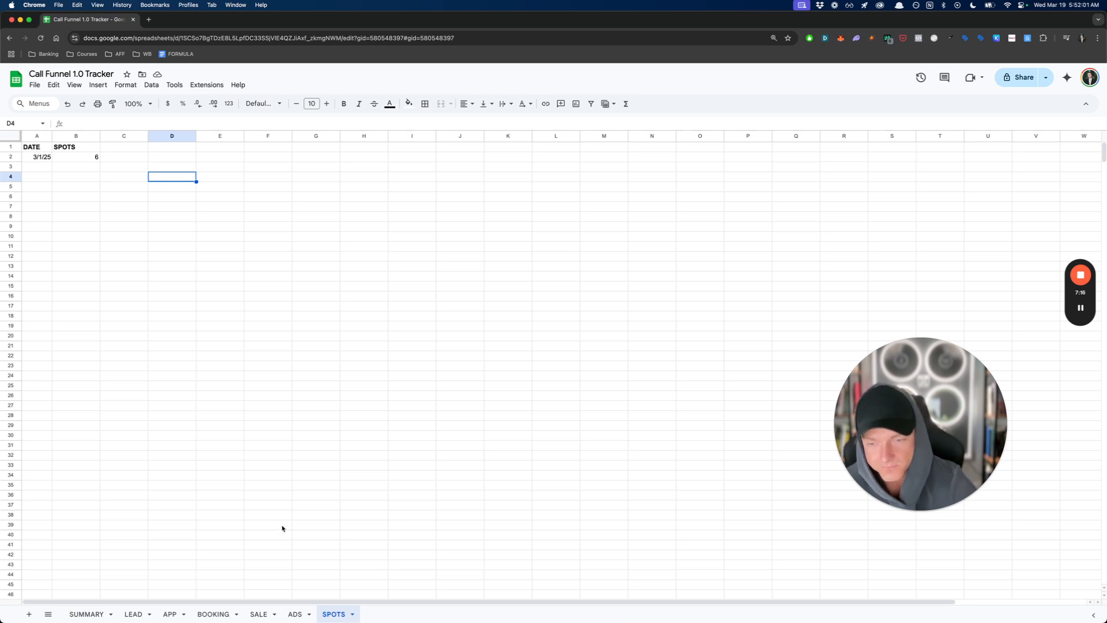
# - Compare the TRAFFIC 1 and TRAFFIC 2 ad spend for 3/1/25 in the ADS sheet
pyautogui.click(294, 614)
pyautogui.click(154, 156)
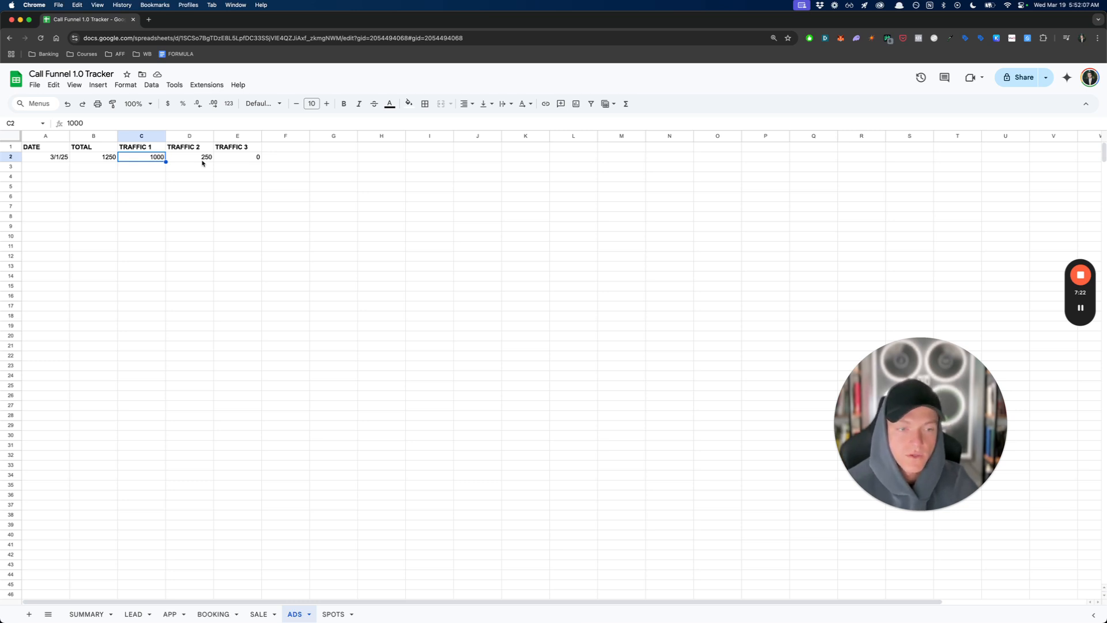
pyautogui.click(197, 158)
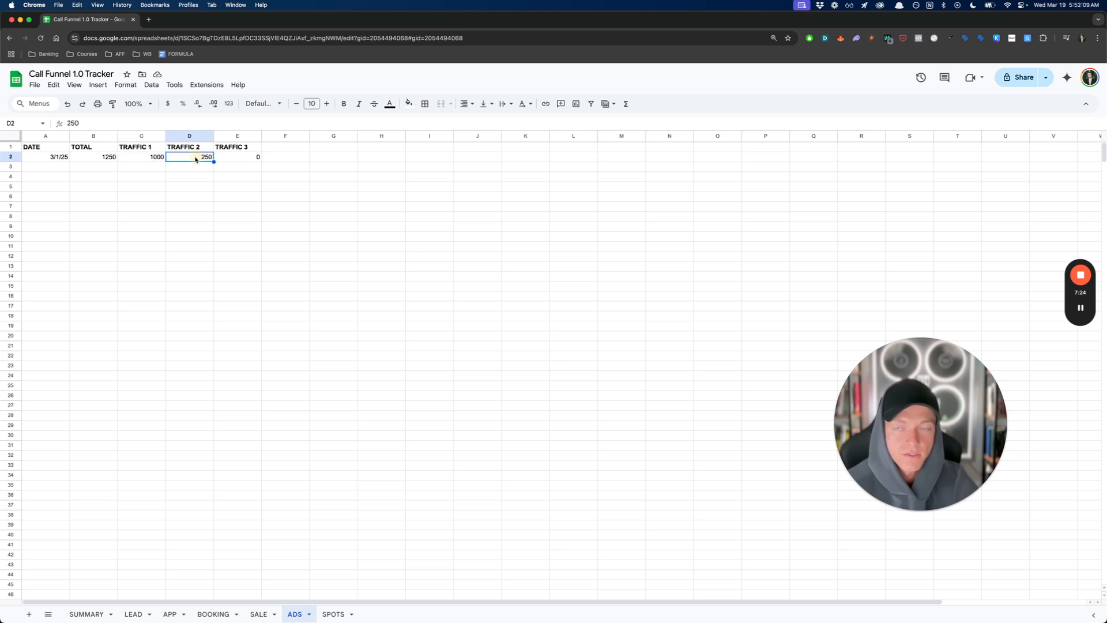
pyautogui.click(203, 175)
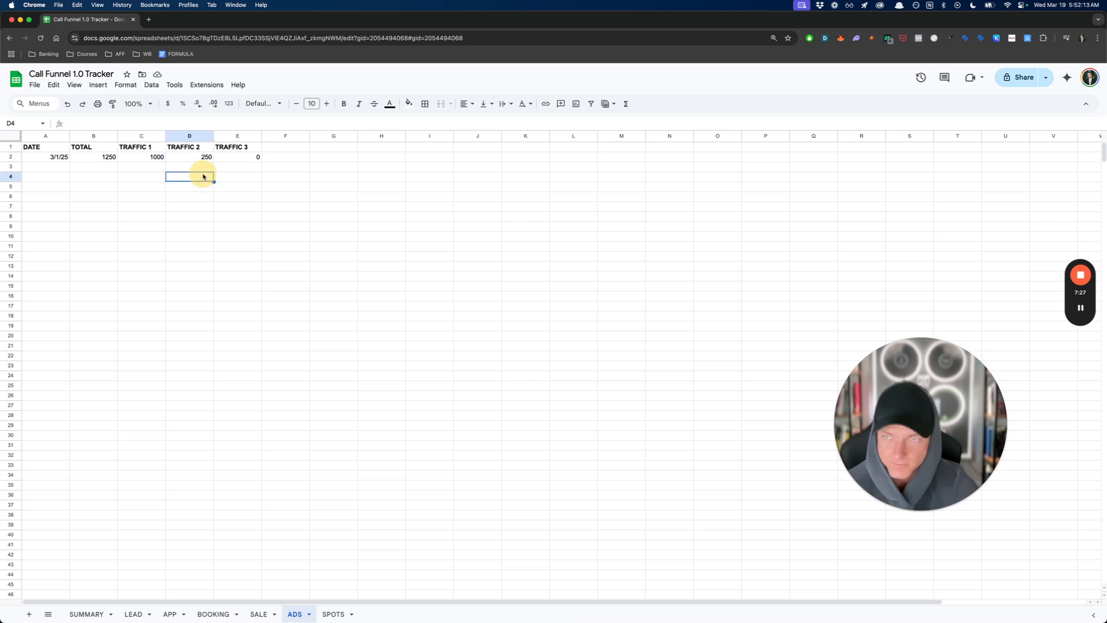
# - Look up the Adveronix add-on among the installed extensions as an option for the TRAFFIC 1 spend, without launching it
pyautogui.click(160, 159)
pyautogui.click(206, 84)
pyautogui.moveTo(225, 195)
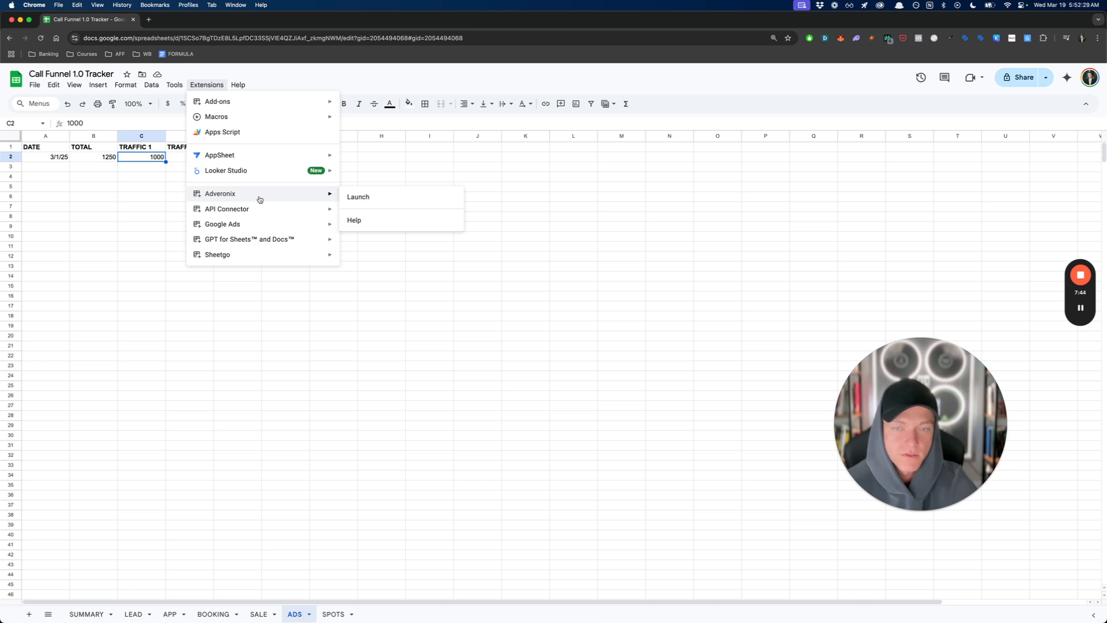
pyautogui.click(165, 196)
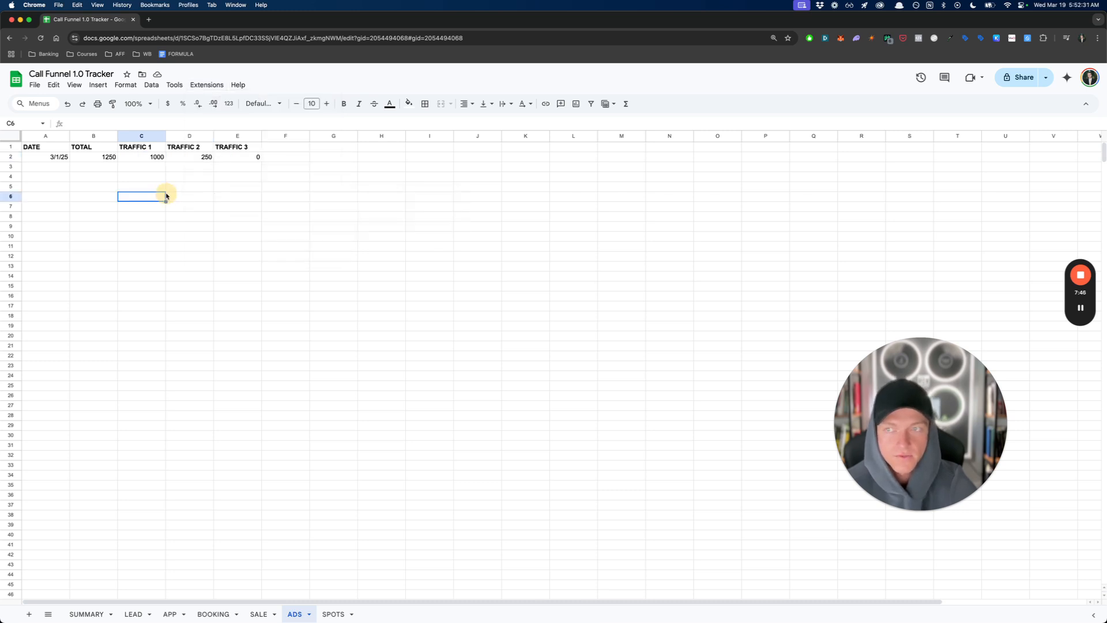
# - Check the TRAFFIC 2 and TRAFFIC 3 ad spend amounts for 3/1/25
pyautogui.click(201, 157)
pyautogui.click(264, 159)
pyautogui.click(245, 189)
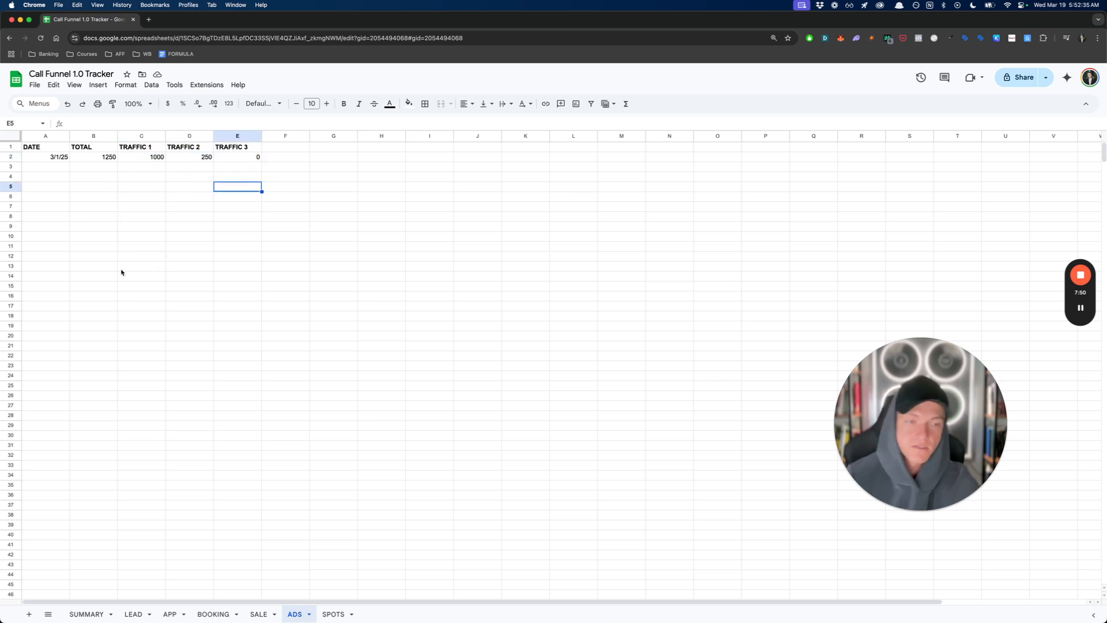
# - Examine the Apps, Bookings, Sales and Ad Cost formulas for 3/1/25 in the SUMMARY sheet
pyautogui.click(90, 615)
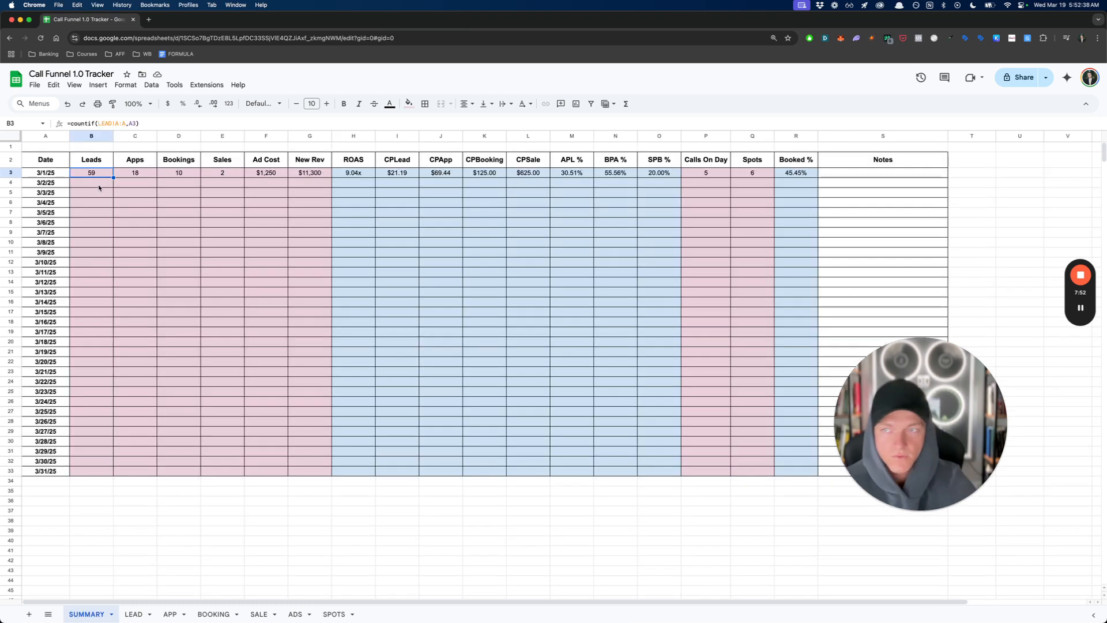
pyautogui.click(134, 174)
pyautogui.click(184, 174)
pyautogui.click(225, 174)
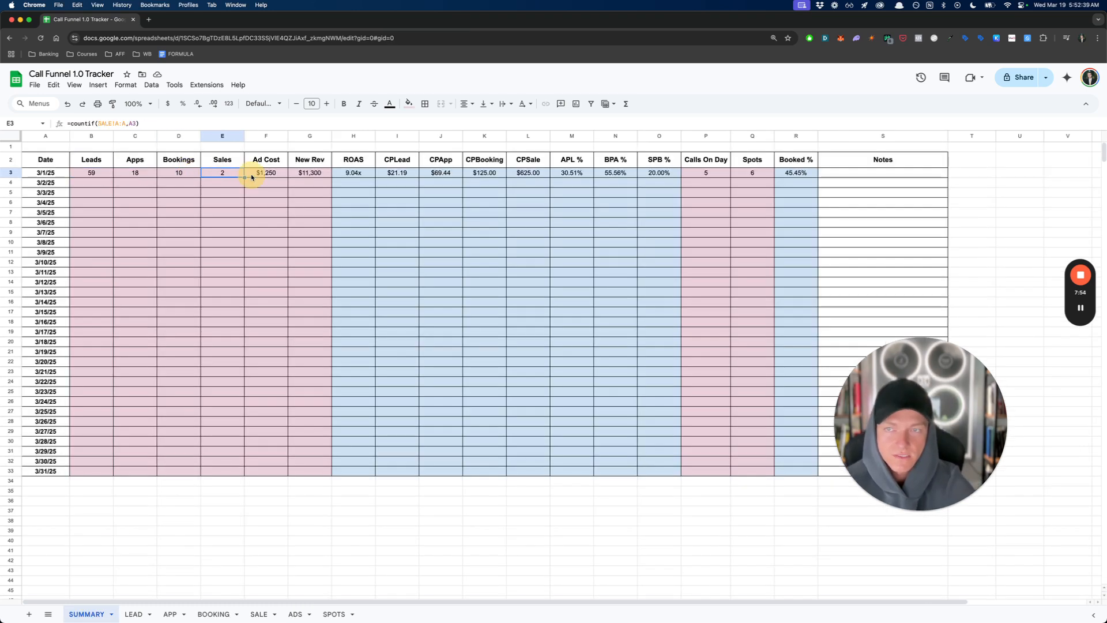
pyautogui.click(271, 176)
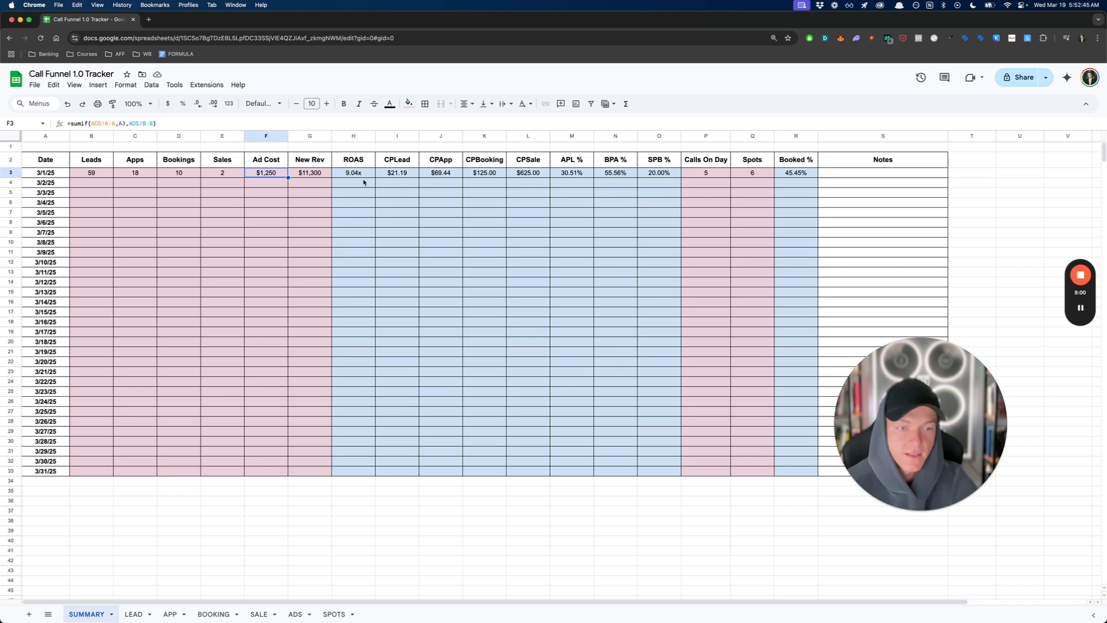
# - Examine the Calls On Day and Spots formulas for 3/1/25, and check the spots entry in the SPOTS sheet
pyautogui.click(714, 177)
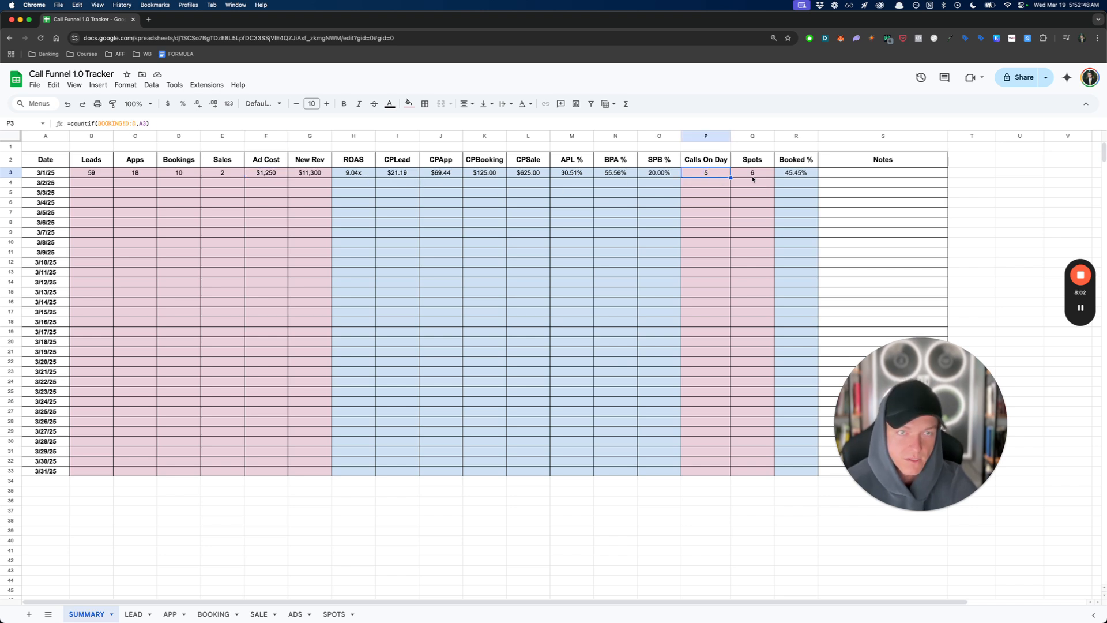
pyautogui.click(754, 179)
pyautogui.click(333, 614)
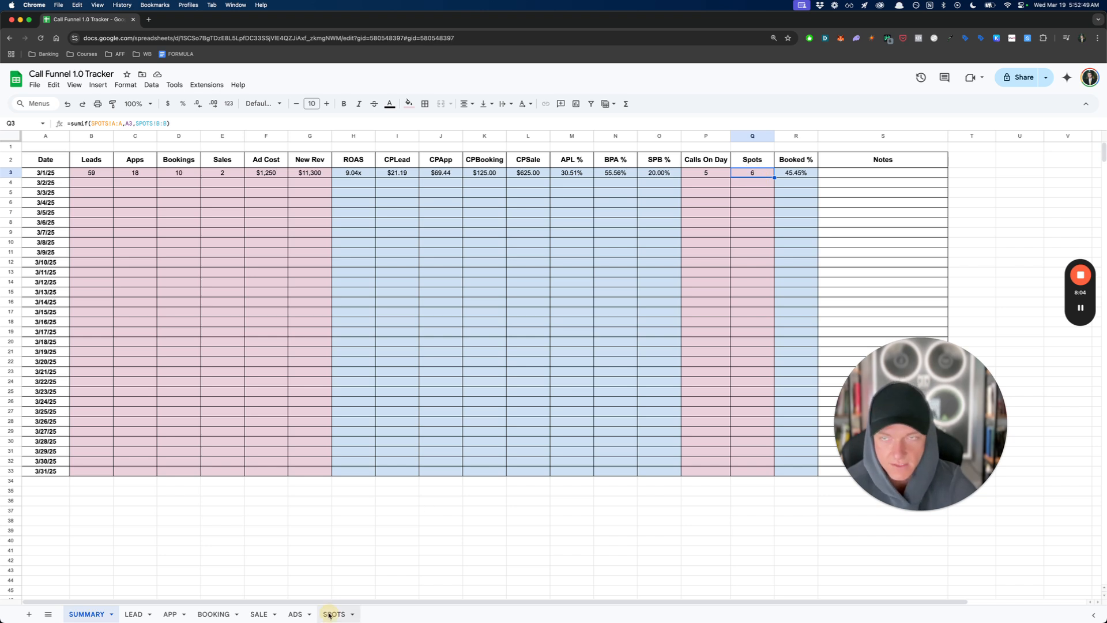
pyautogui.click(137, 208)
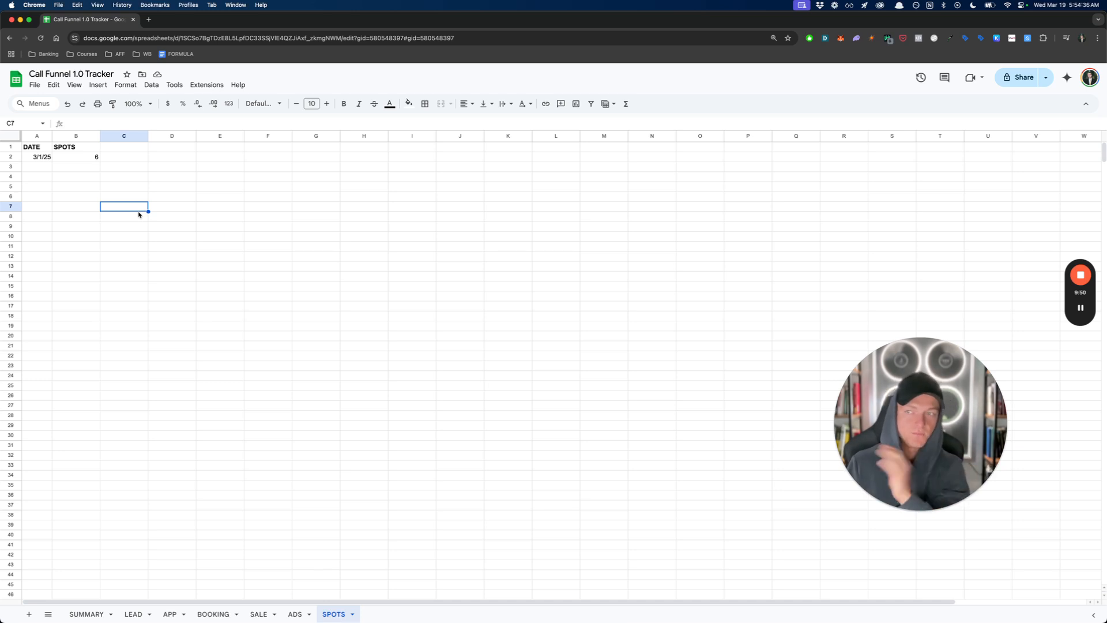
pyautogui.click(81, 158)
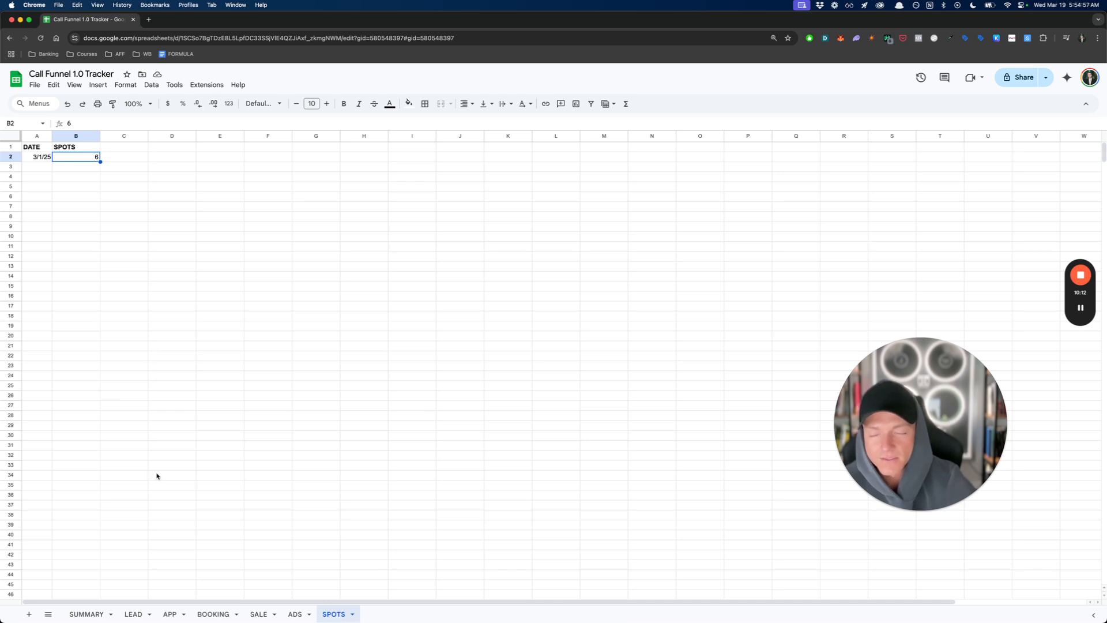
# - Examine the Booked % formula for 3/1/25 in the SUMMARY sheet against Calls On Day and Spots, and check the Notes cell
pyautogui.click(101, 614)
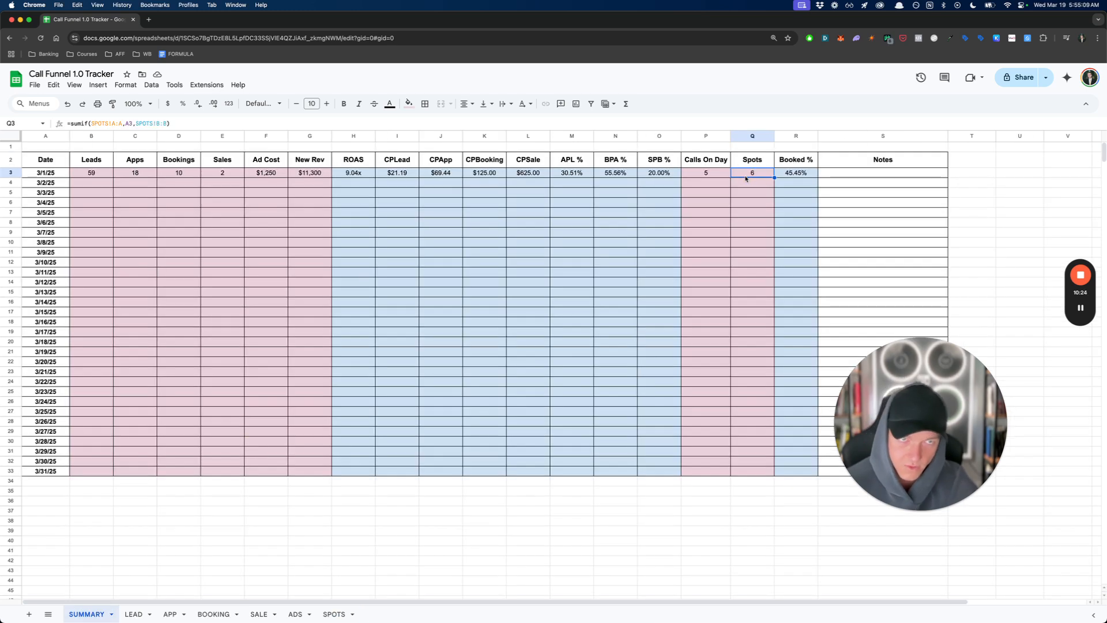
pyautogui.click(788, 175)
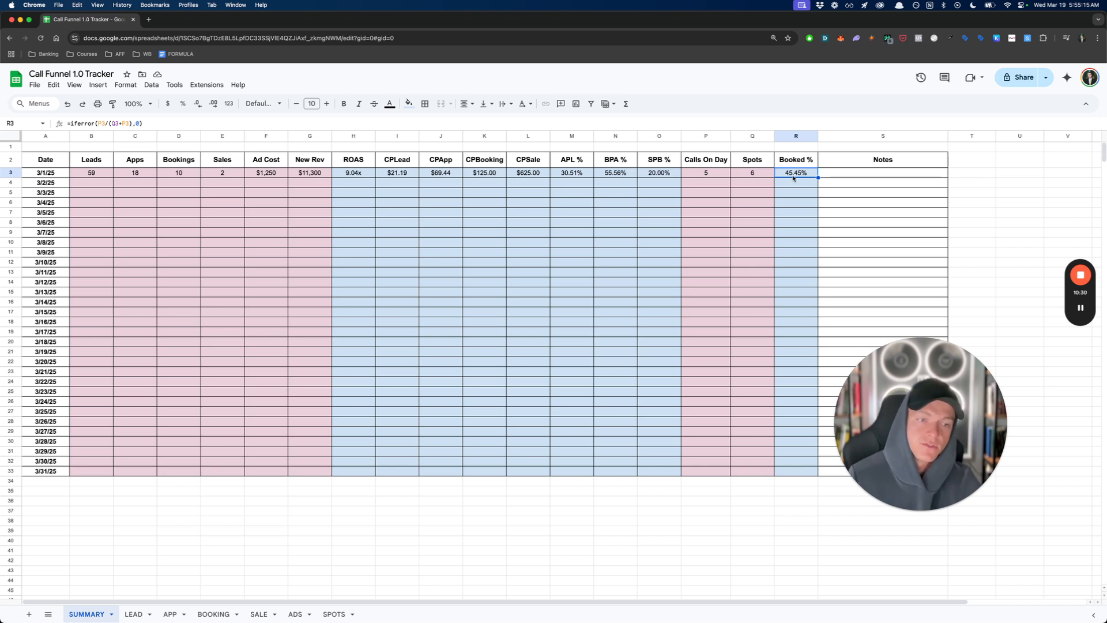
pyautogui.moveTo(764, 178); pyautogui.dragTo(701, 179)
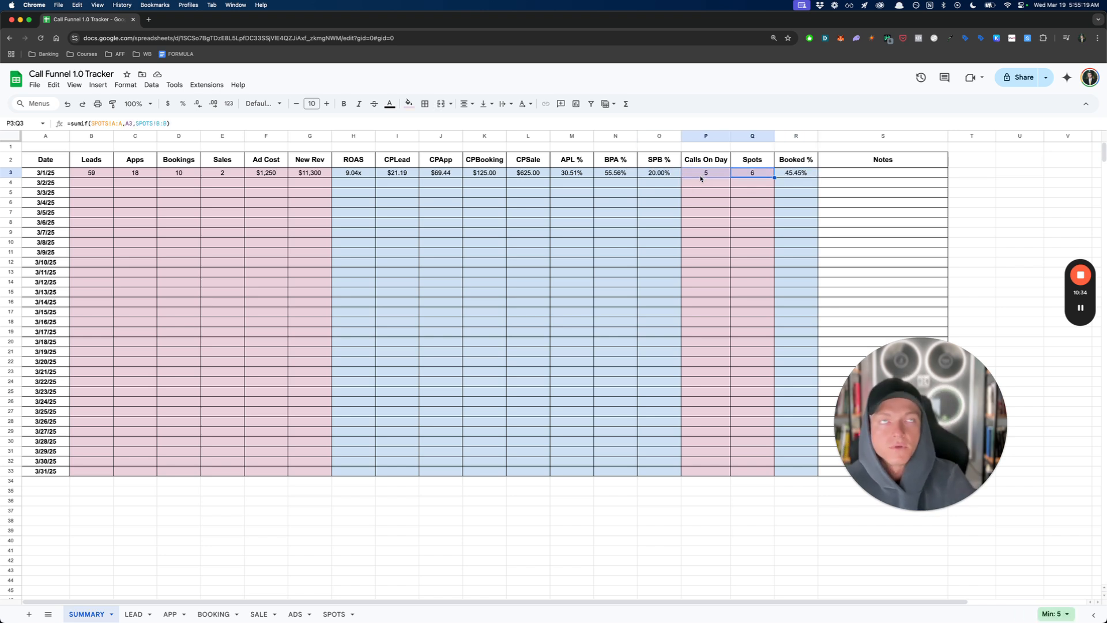
pyautogui.click(705, 178)
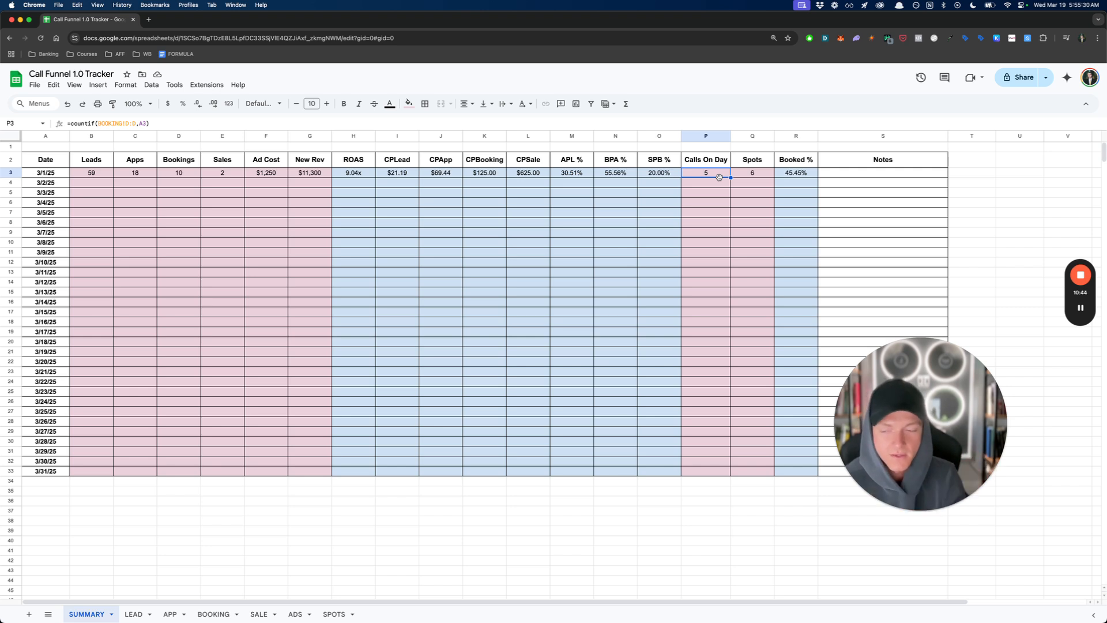
pyautogui.click(750, 175)
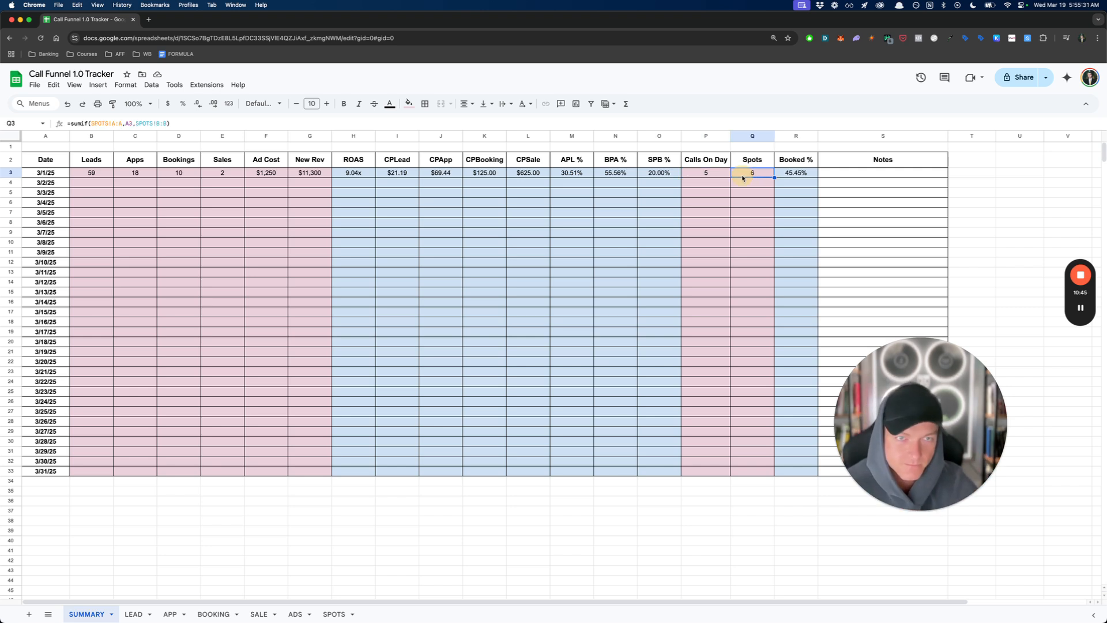
pyautogui.click(794, 175)
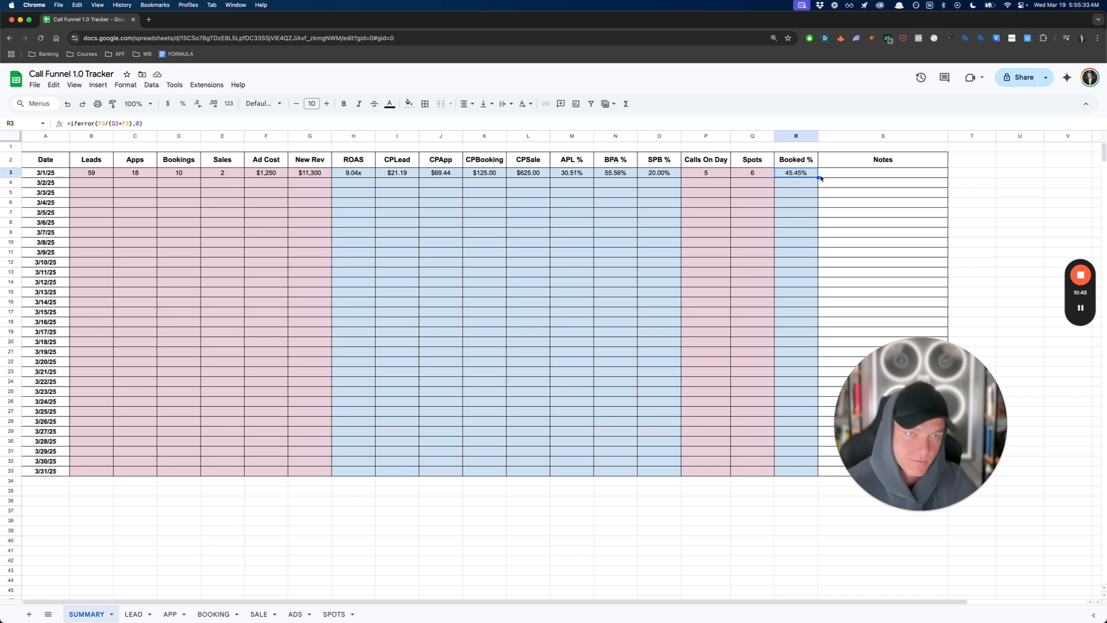
pyautogui.click(841, 174)
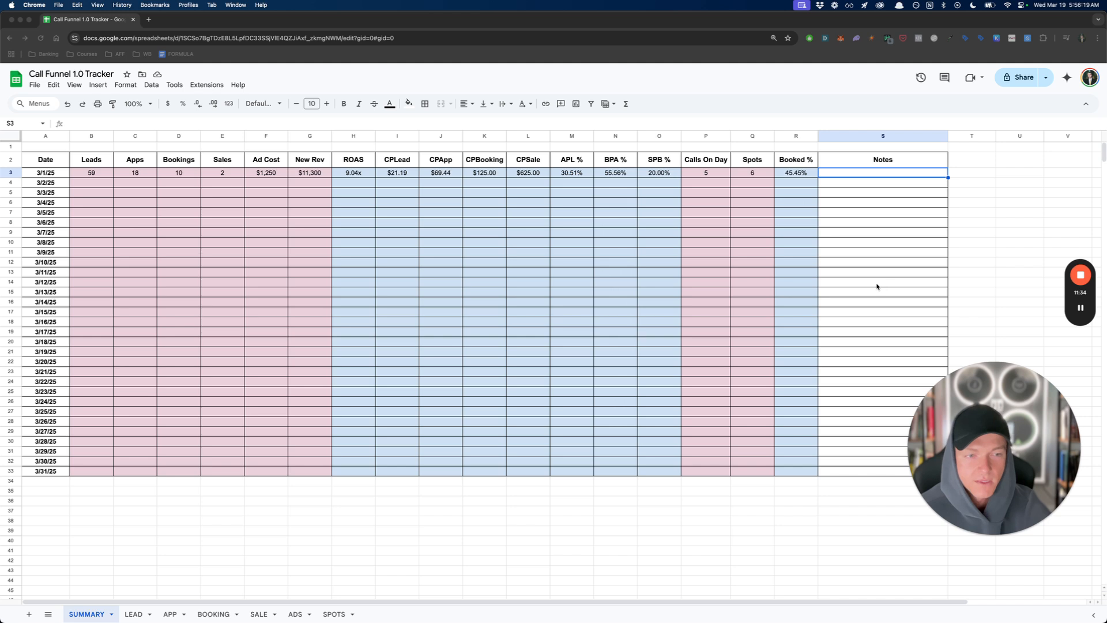
# - Review the 3/1/25 SUMMARY metrics from Leads through Ad Cost
pyautogui.click(501, 243)
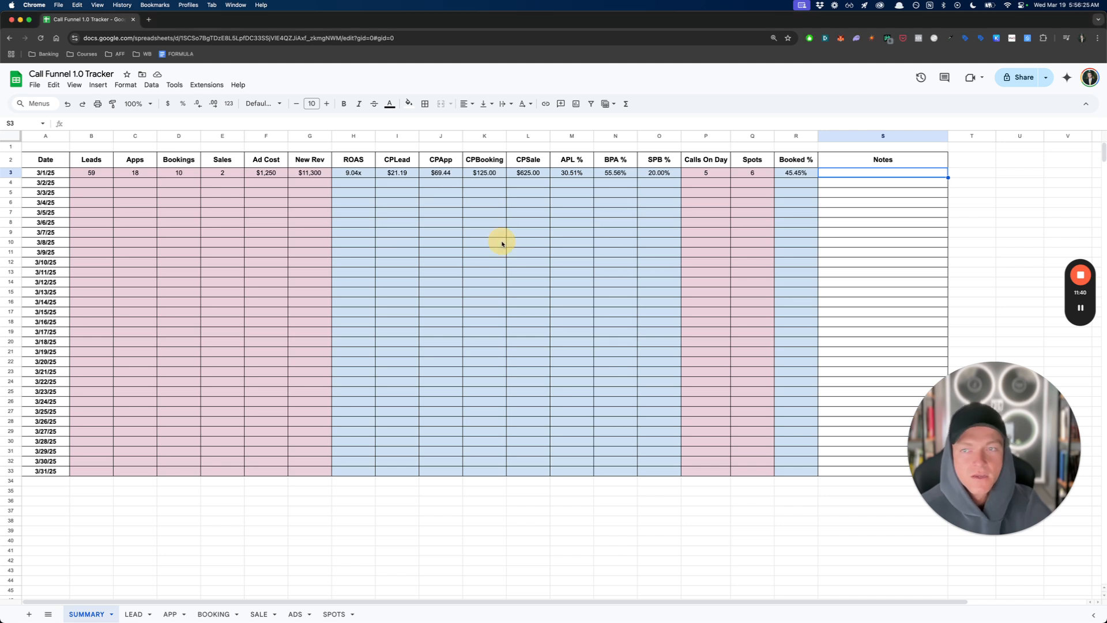
pyautogui.click(494, 273)
pyautogui.click(94, 173)
pyautogui.moveTo(162, 174); pyautogui.dragTo(286, 173)
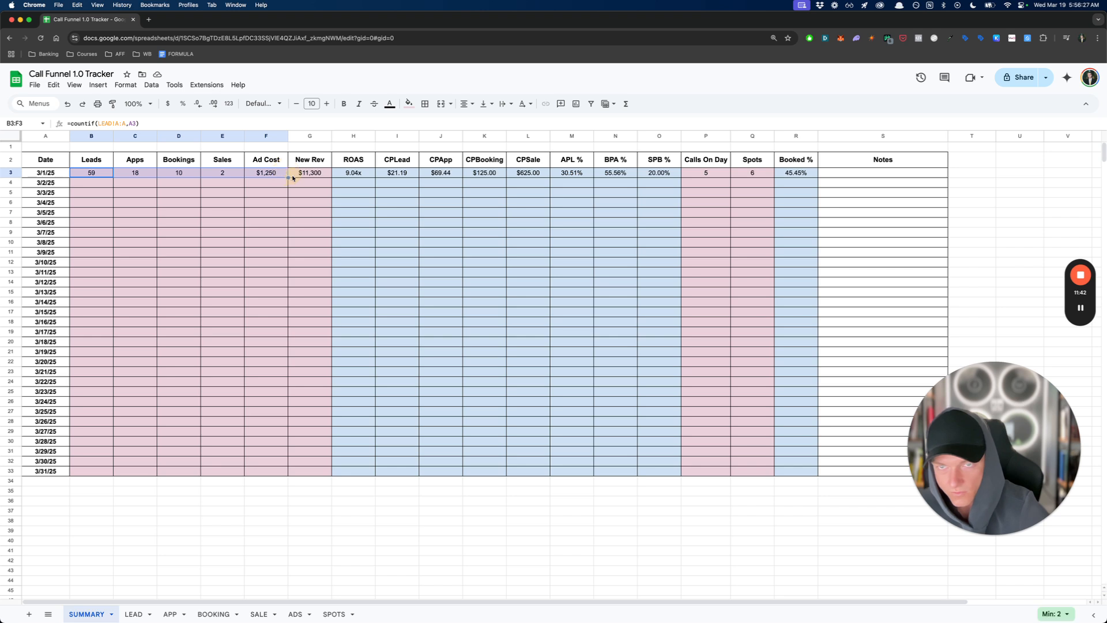
pyautogui.click(315, 183)
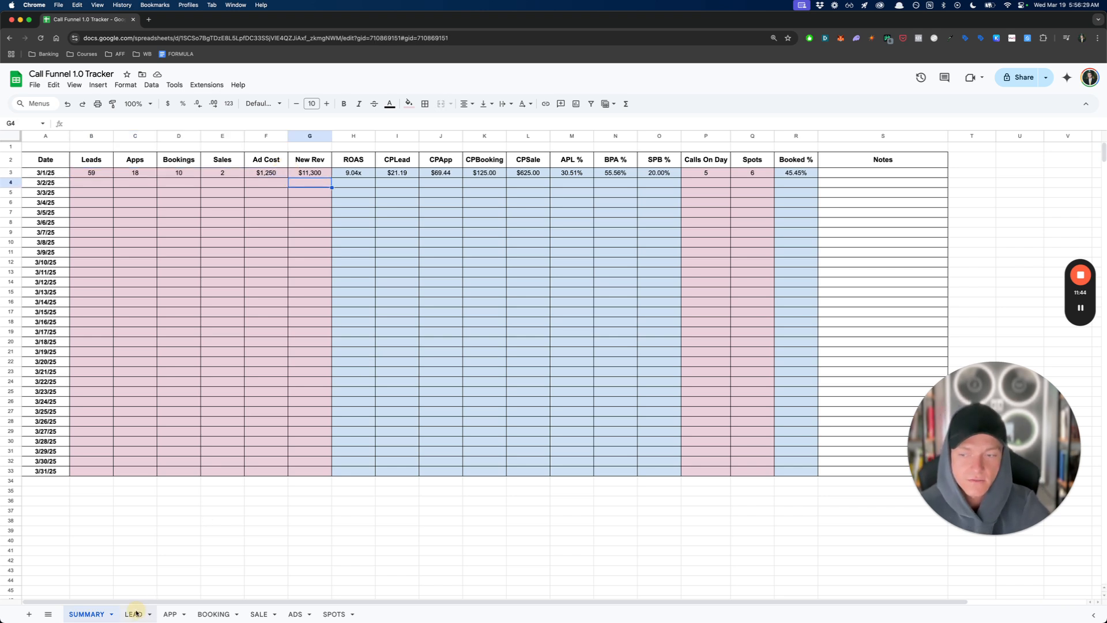
# - Go through the LEAD, APP, BOOKING, SALE, ADS and SPOTS sheets in order, and return to the SUMMARY sheet
pyautogui.click(134, 614)
pyautogui.click(169, 615)
pyautogui.click(214, 614)
pyautogui.click(254, 614)
pyautogui.click(295, 614)
pyautogui.click(332, 614)
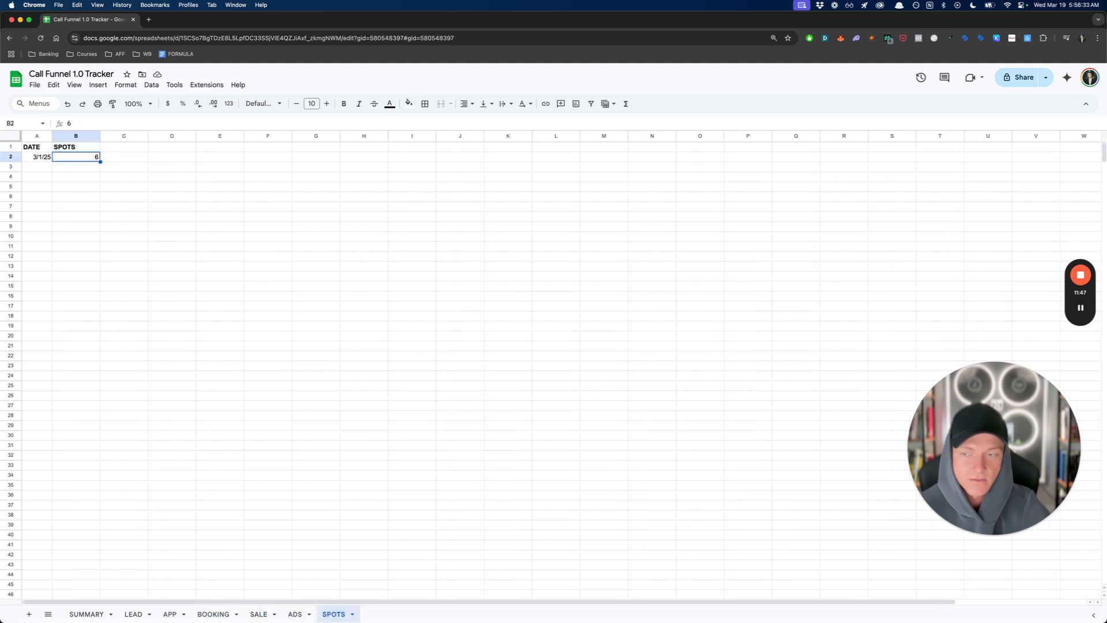
pyautogui.click(86, 614)
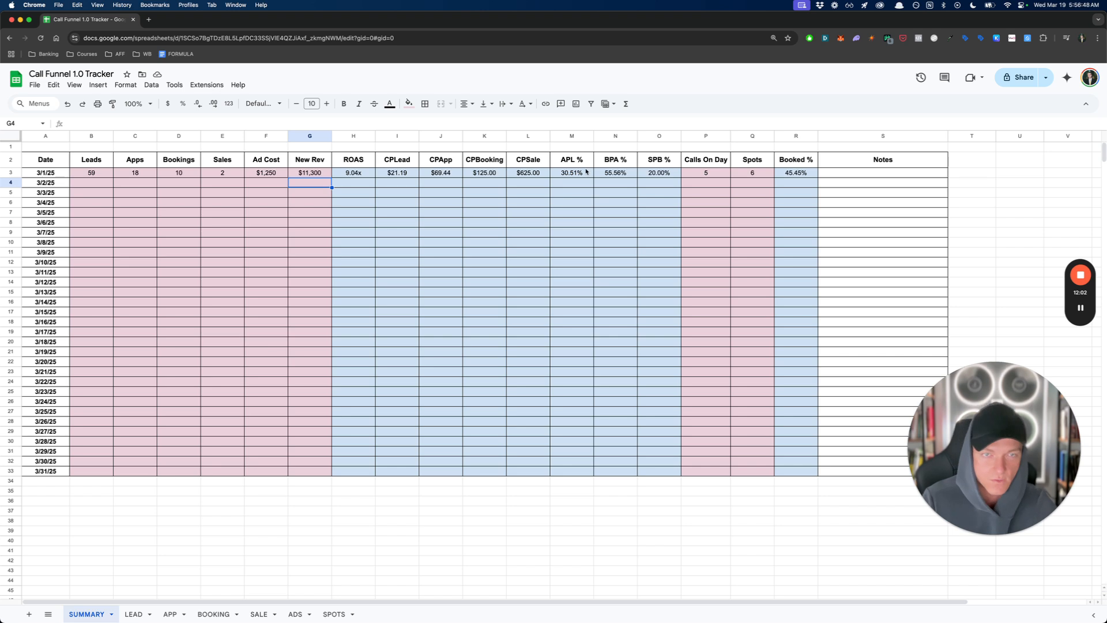
# - Look over the 3/1/25 Calls On Day, Spots and Booked % cells in the SUMMARY sheet
pyautogui.moveTo(718, 181); pyautogui.dragTo(808, 173)
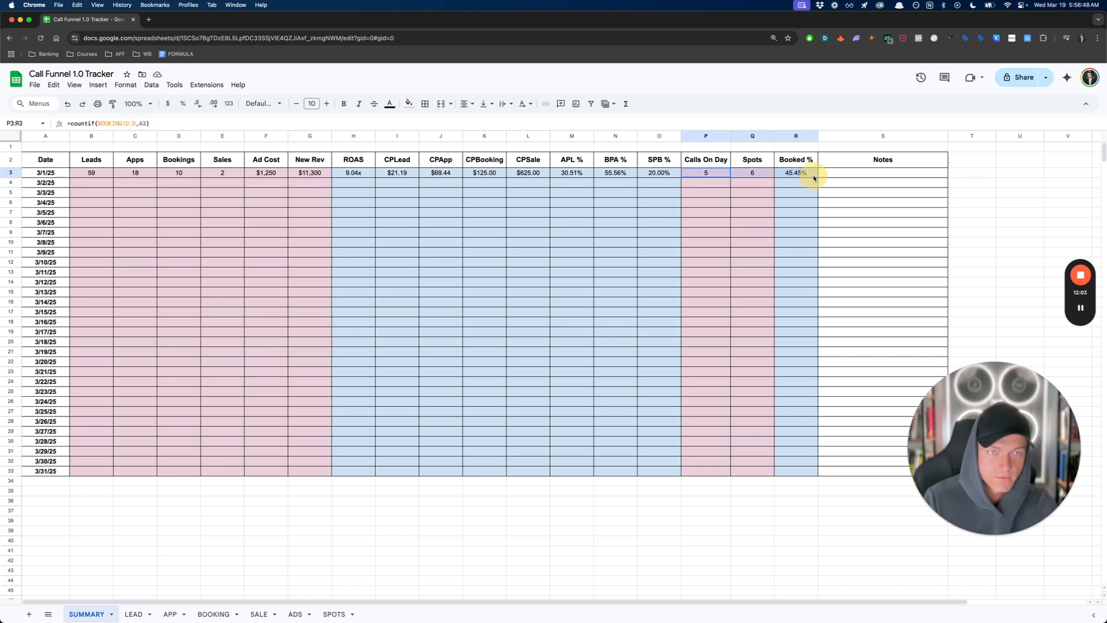
pyautogui.click(790, 196)
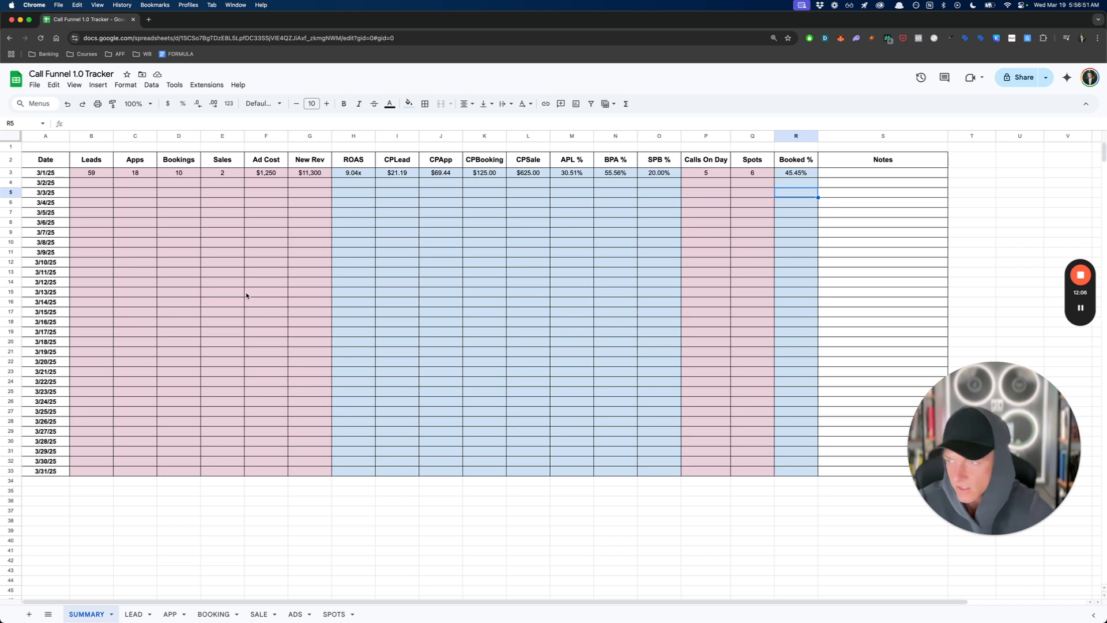
pyautogui.click(336, 226)
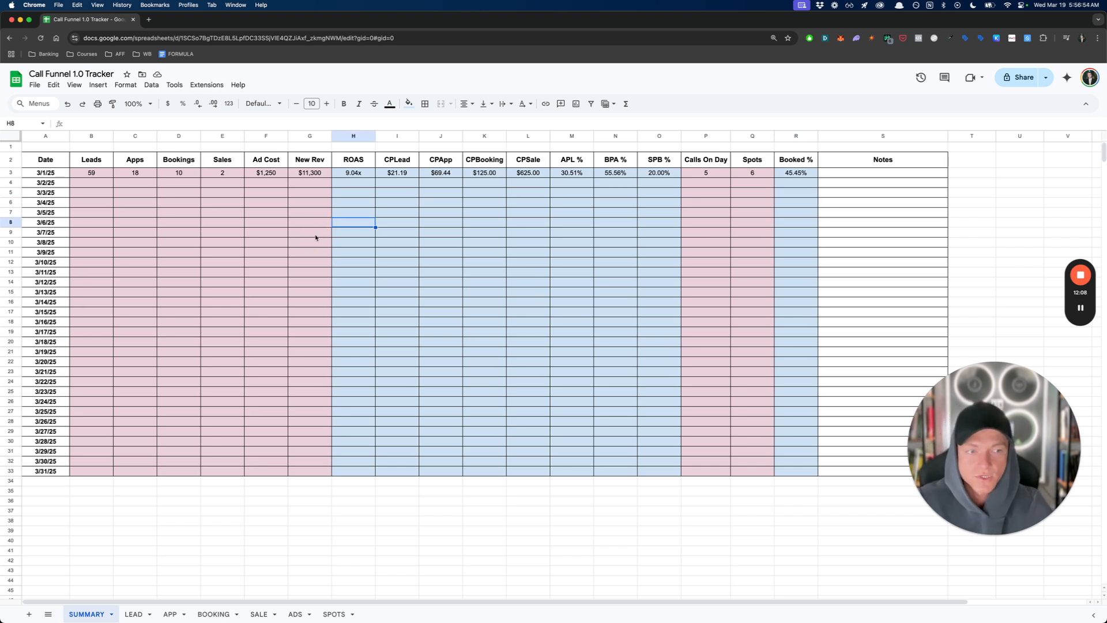
# - Review the 3/1/25 input metrics one by one, from Leads and Apps through Ad Cost and New Rev
pyautogui.moveTo(95, 175); pyautogui.dragTo(322, 175)
pyautogui.click(148, 175)
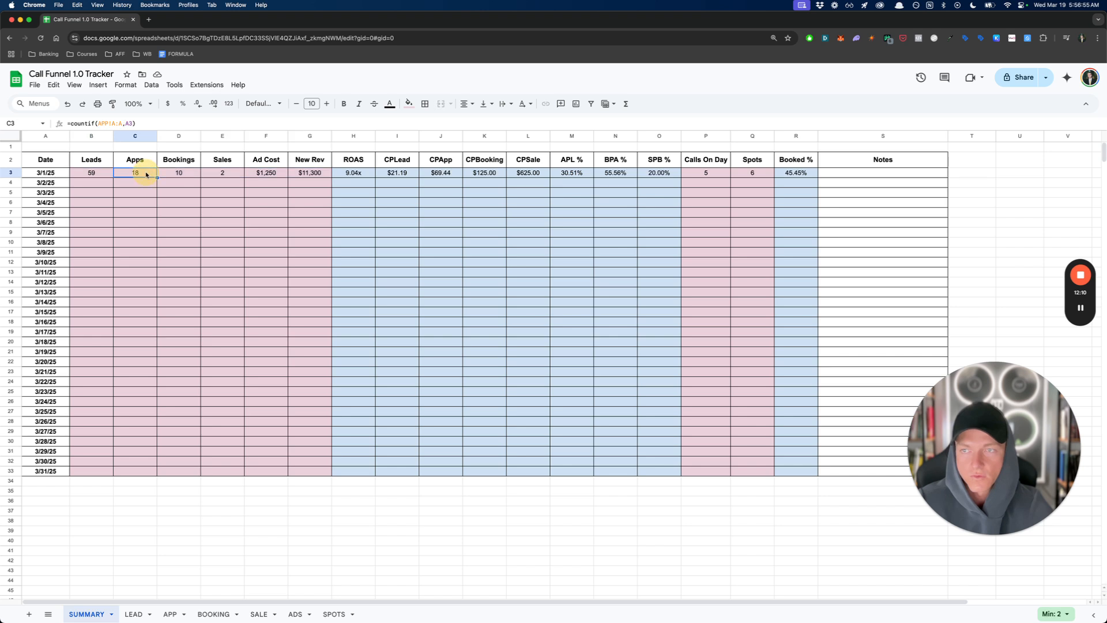
pyautogui.click(186, 176)
pyautogui.click(226, 176)
pyautogui.click(123, 173)
pyautogui.click(173, 175)
pyautogui.click(226, 175)
pyautogui.click(258, 177)
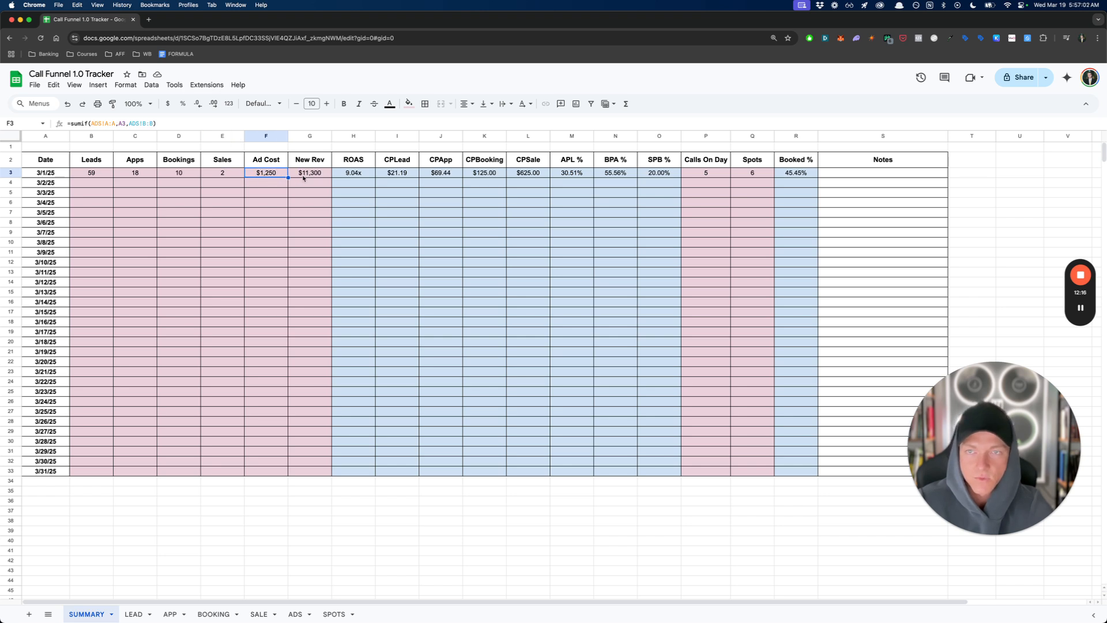
pyautogui.click(304, 176)
# - Review the 3/1/25 calculated metrics in order, from ROAS and the cost-per figures through APL %, BPA % and SPB %
pyautogui.click(358, 174)
pyautogui.click(392, 175)
pyautogui.click(430, 174)
pyautogui.click(488, 174)
pyautogui.click(530, 174)
pyautogui.click(572, 173)
pyautogui.click(615, 173)
pyautogui.click(660, 174)
# - Examine how the 3/1/25 Booked % derives from Calls On Day and Spots, and check the Notes cell
pyautogui.click(709, 174)
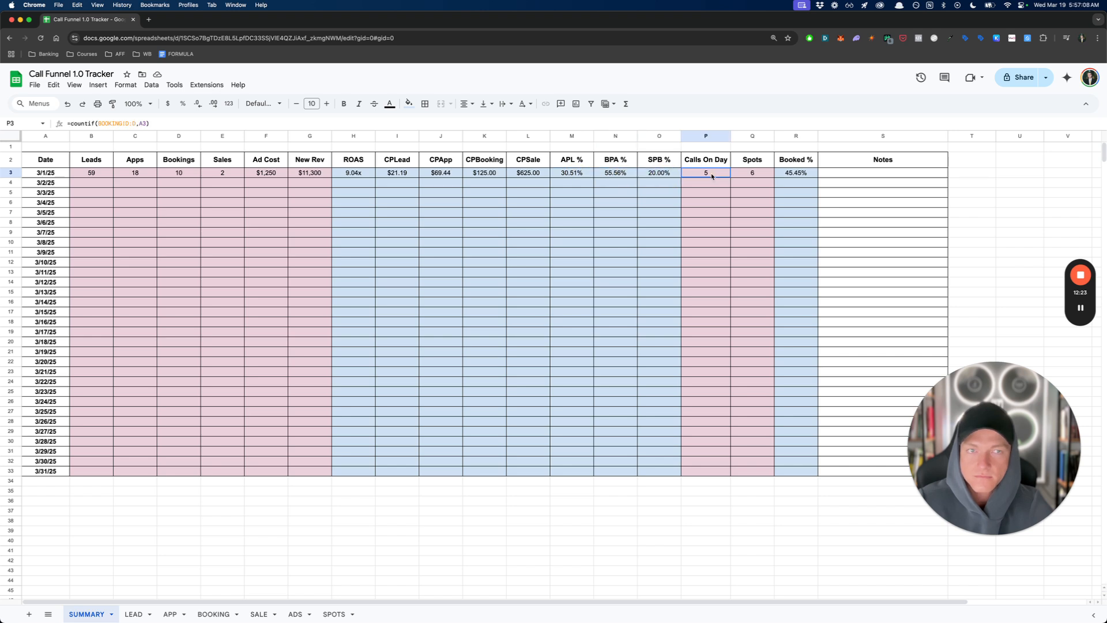
pyautogui.click(742, 176)
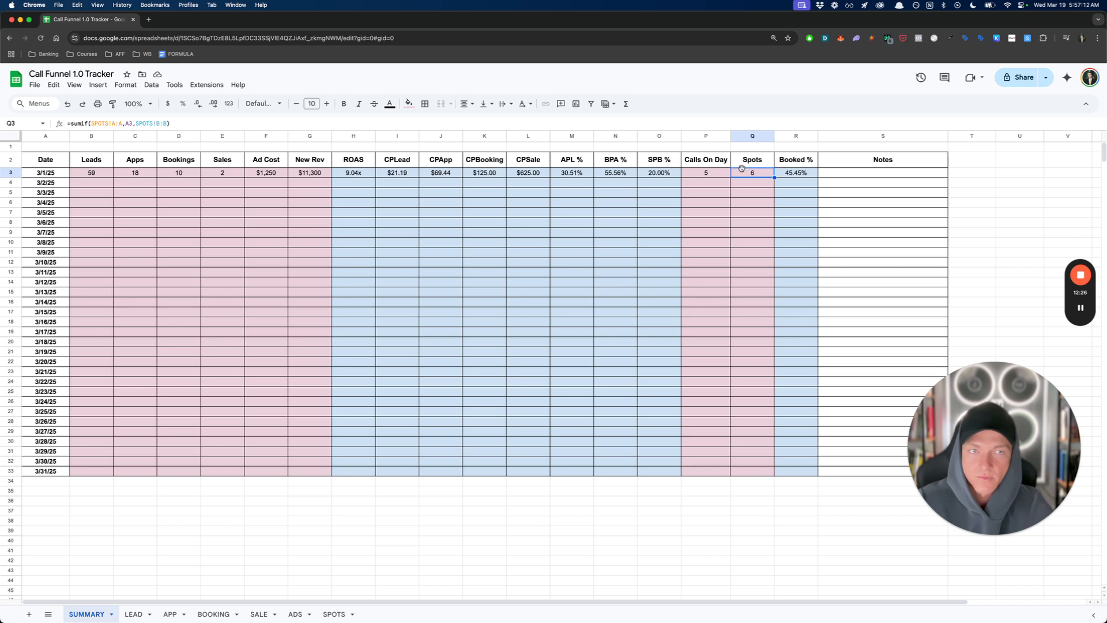
pyautogui.click(707, 174)
pyautogui.click(740, 176)
pyautogui.click(799, 174)
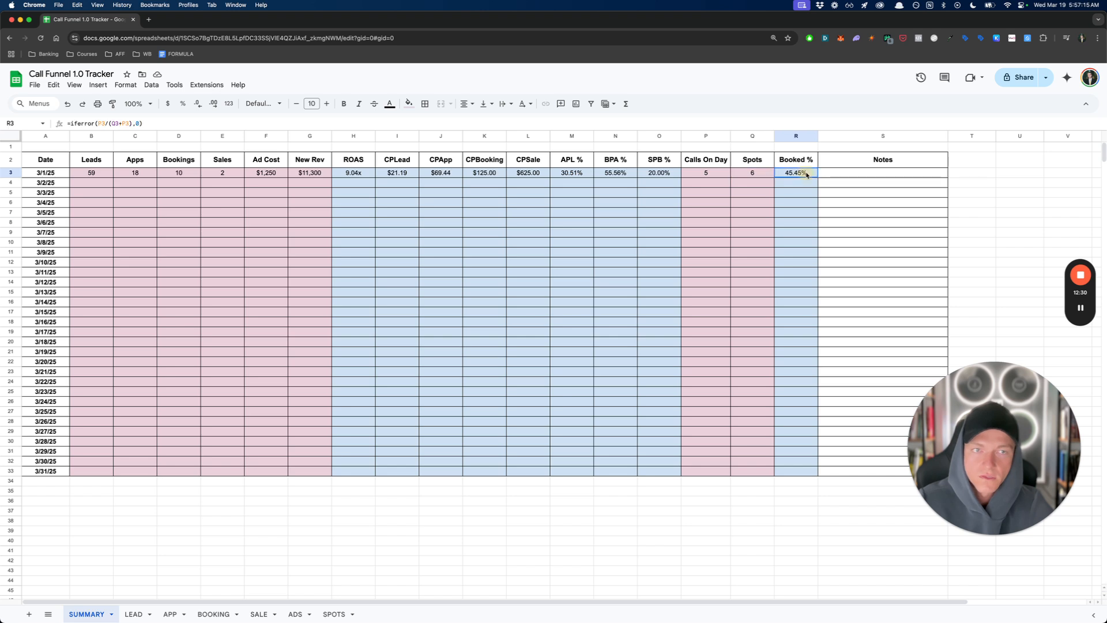
pyautogui.click(847, 173)
pyautogui.click(800, 174)
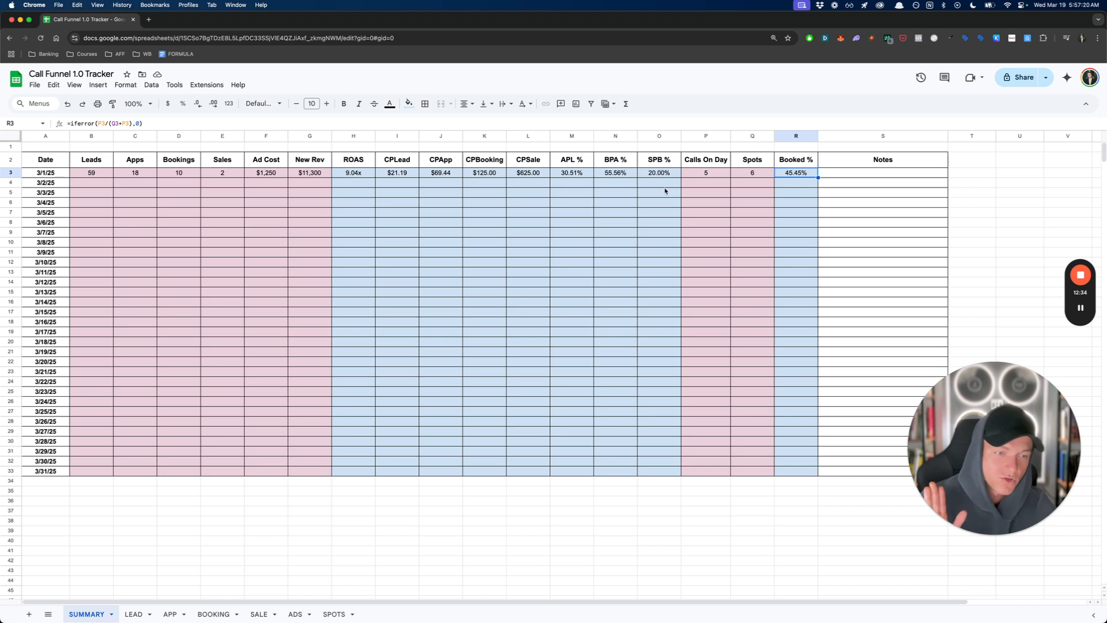
pyautogui.click(568, 203)
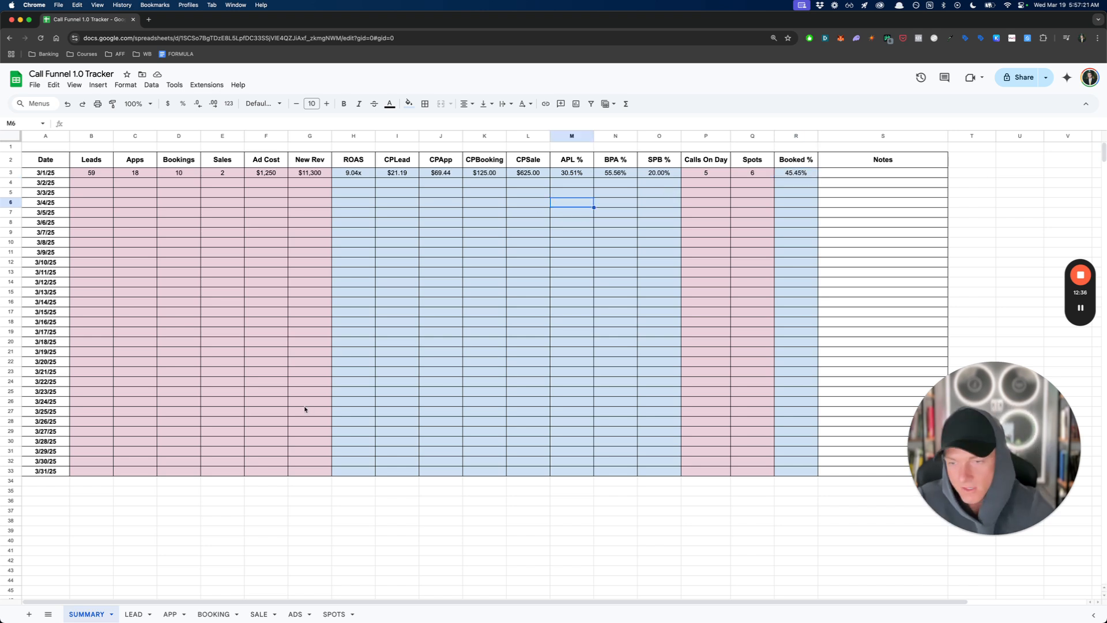
# - Fill in the 3/2/25 row with 1239 Leads, 213 Apps and 102 Bookings
pyautogui.click(88, 173)
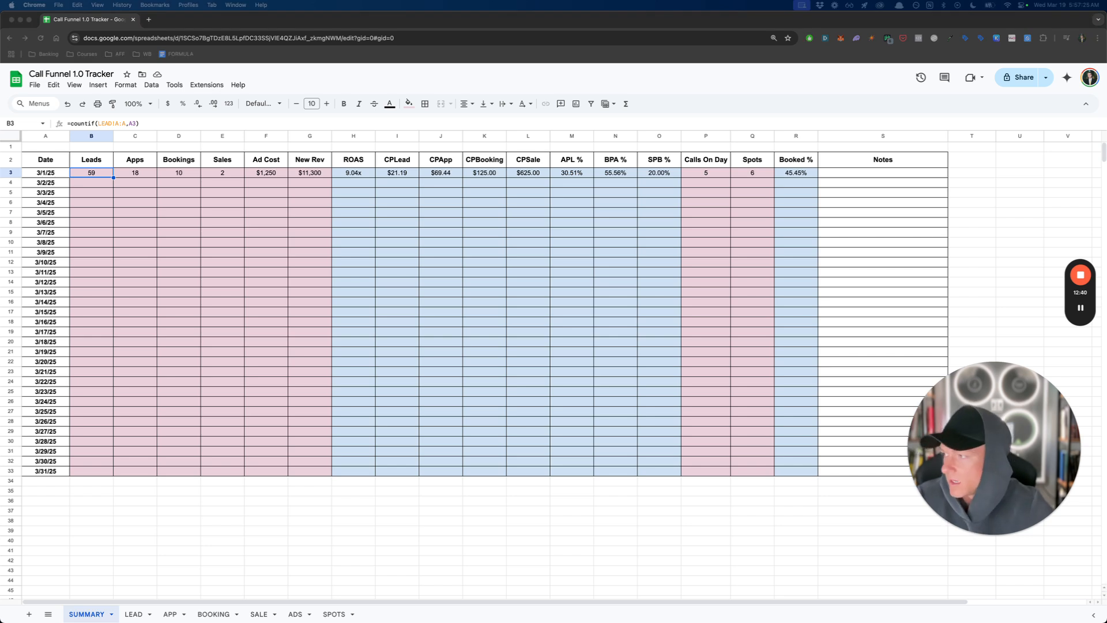
pyautogui.click(196, 250)
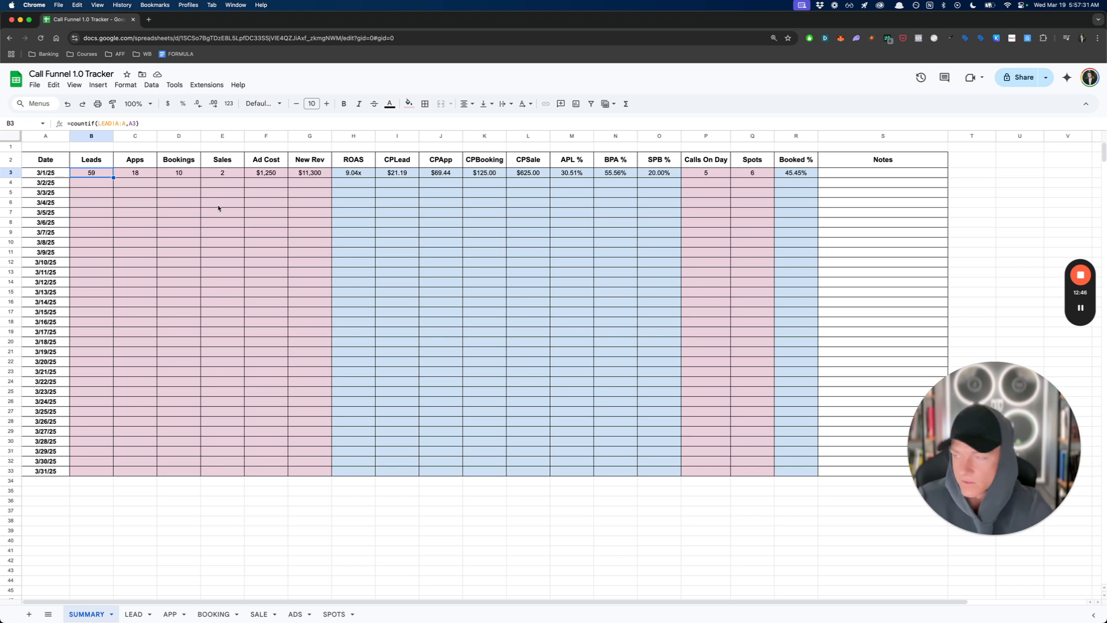
pyautogui.click(98, 185)
pyautogui.write('1239')
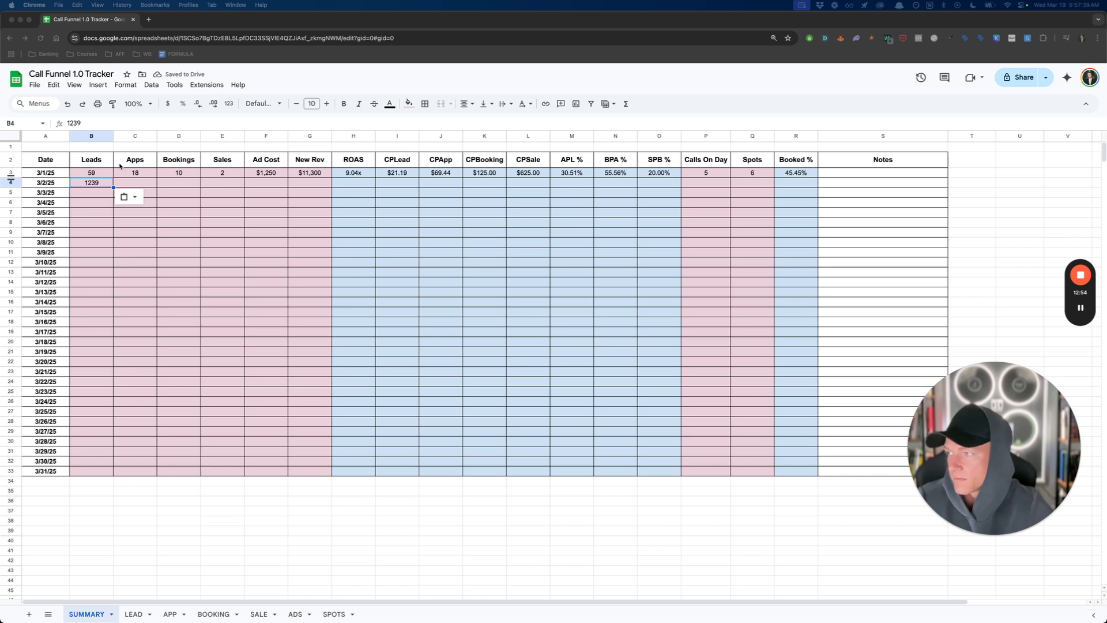
pyautogui.click(152, 185)
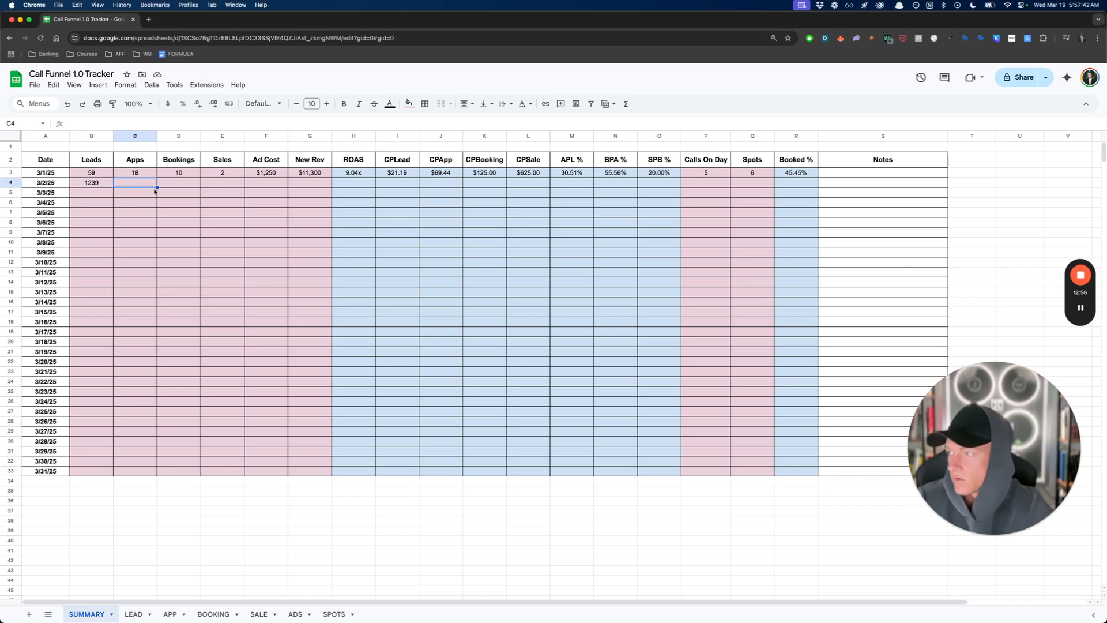
pyautogui.write('213')
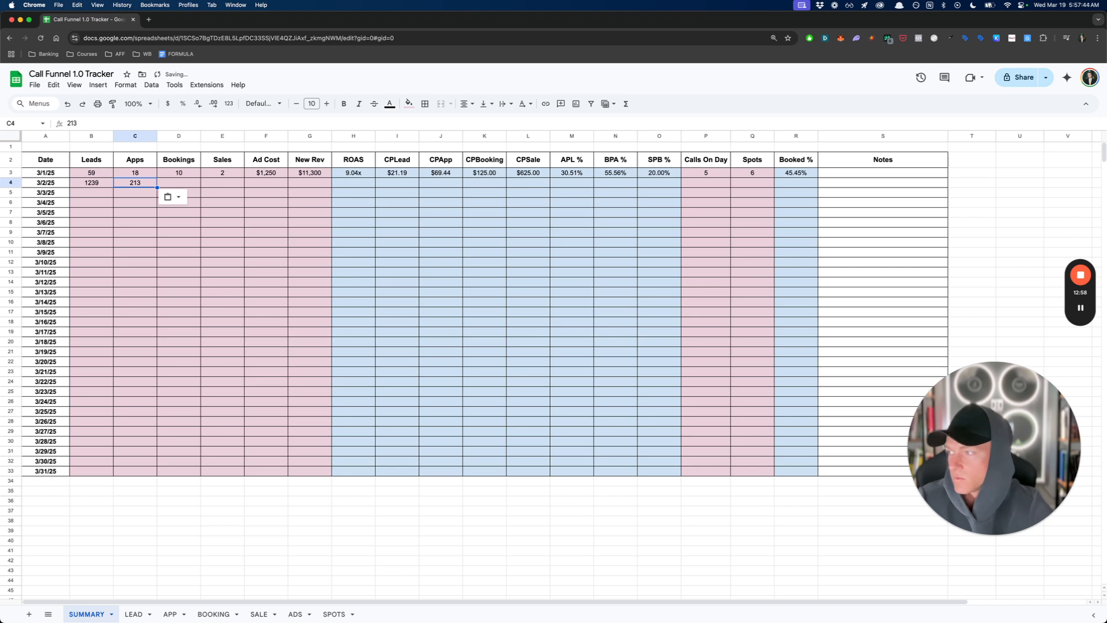
pyautogui.click(192, 185)
pyautogui.write('102')
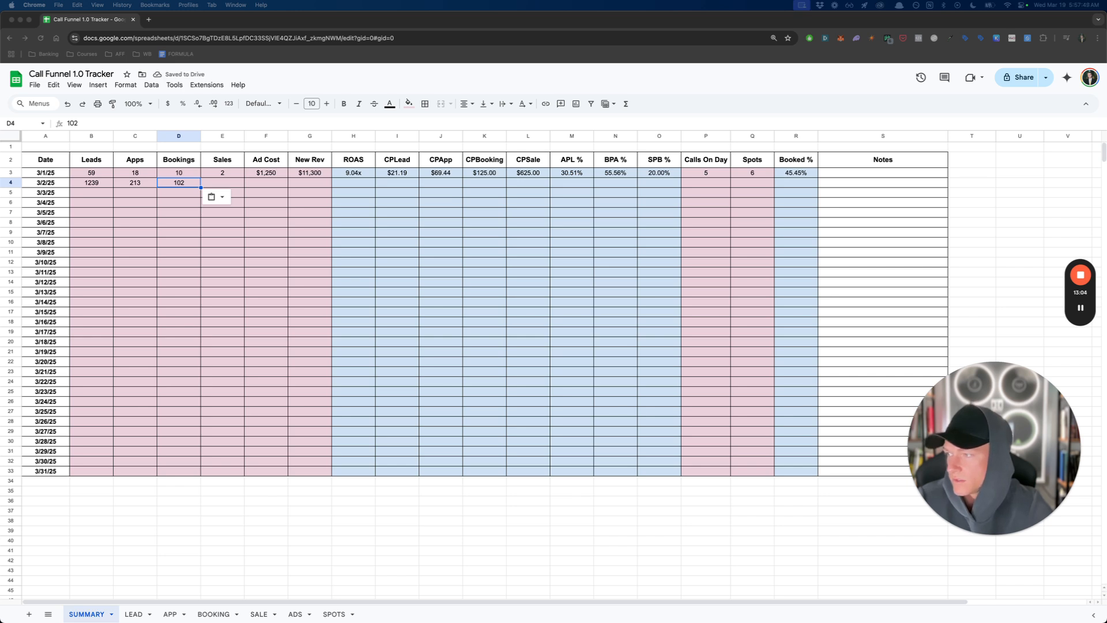
# - Enter an Ad Cost of 35033, 23 Sales and a New Rev of 157050 in the 3/2/25 row
pyautogui.click(265, 184)
pyautogui.write('35033')
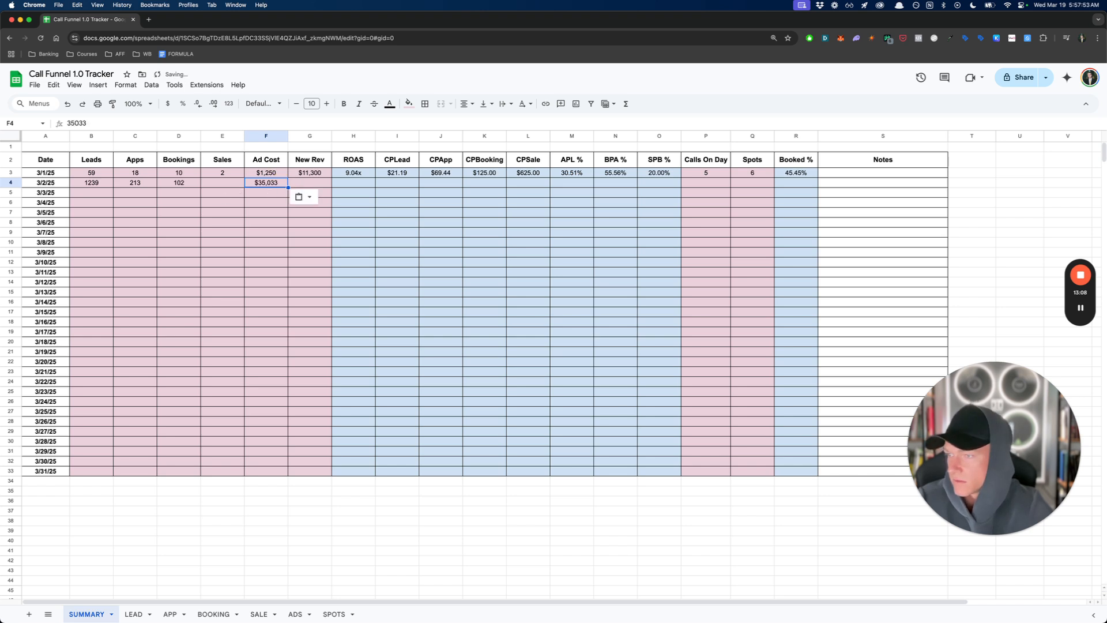
pyautogui.click(222, 183)
pyautogui.write('23')
pyautogui.click(301, 185)
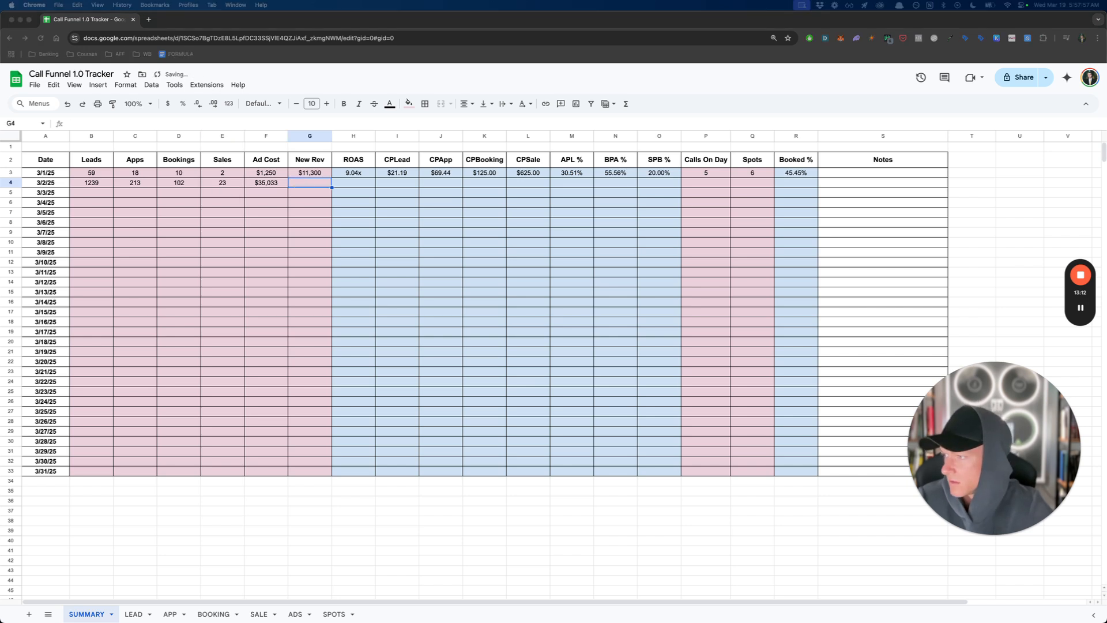
pyautogui.click(321, 185)
pyautogui.write('157050')
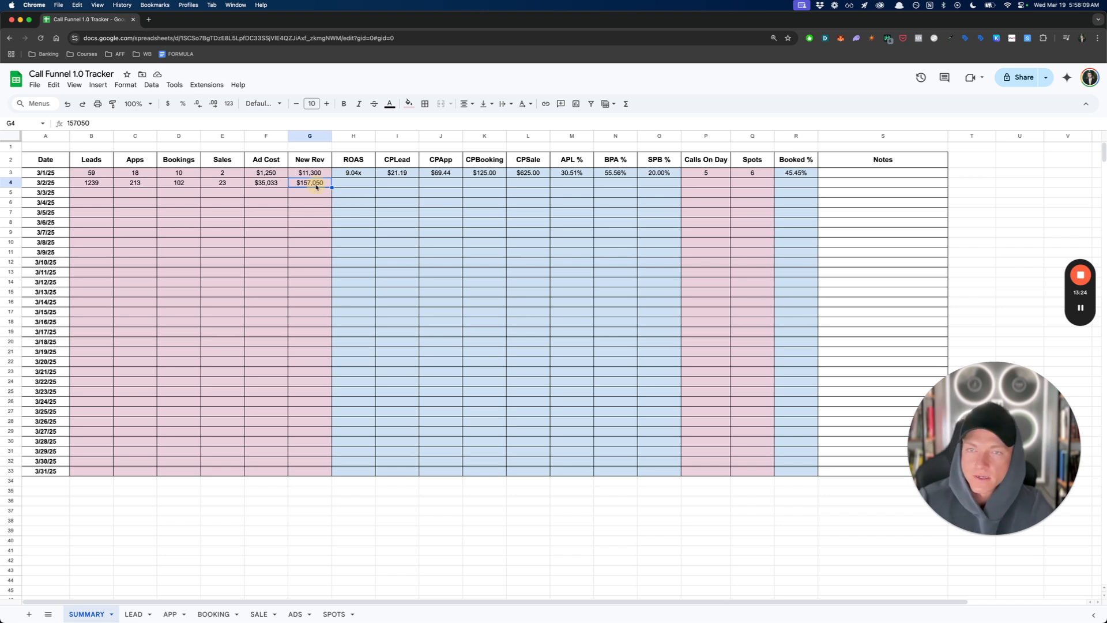
pyautogui.click(353, 188)
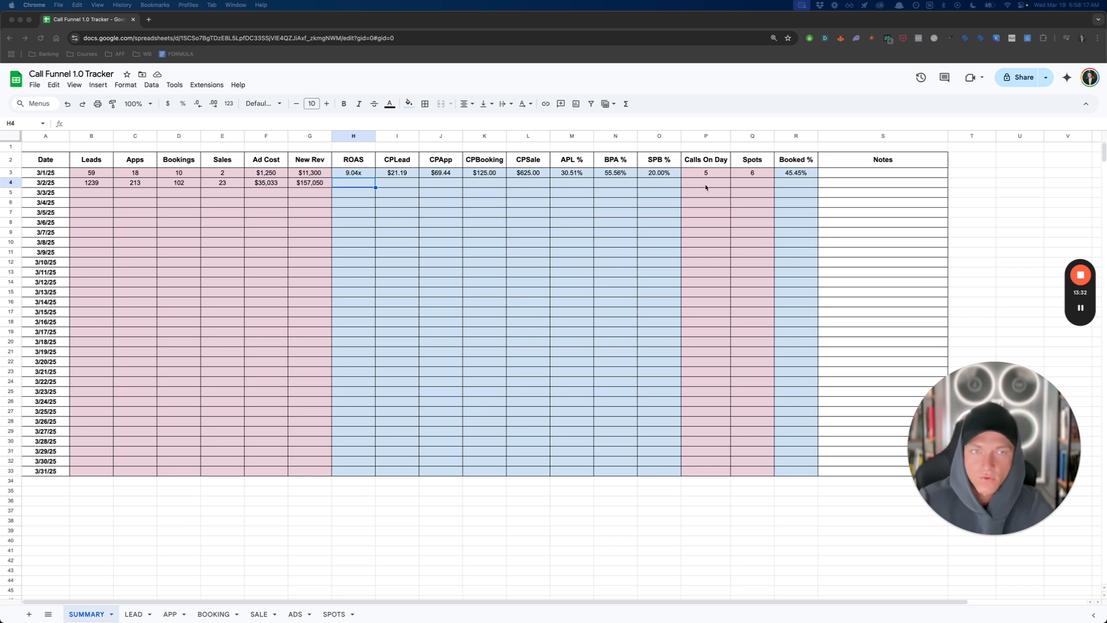
# - Set the 3/2/25 Calls On Day to 149 and Spots to 59
pyautogui.click(706, 188)
pyautogui.write('149')
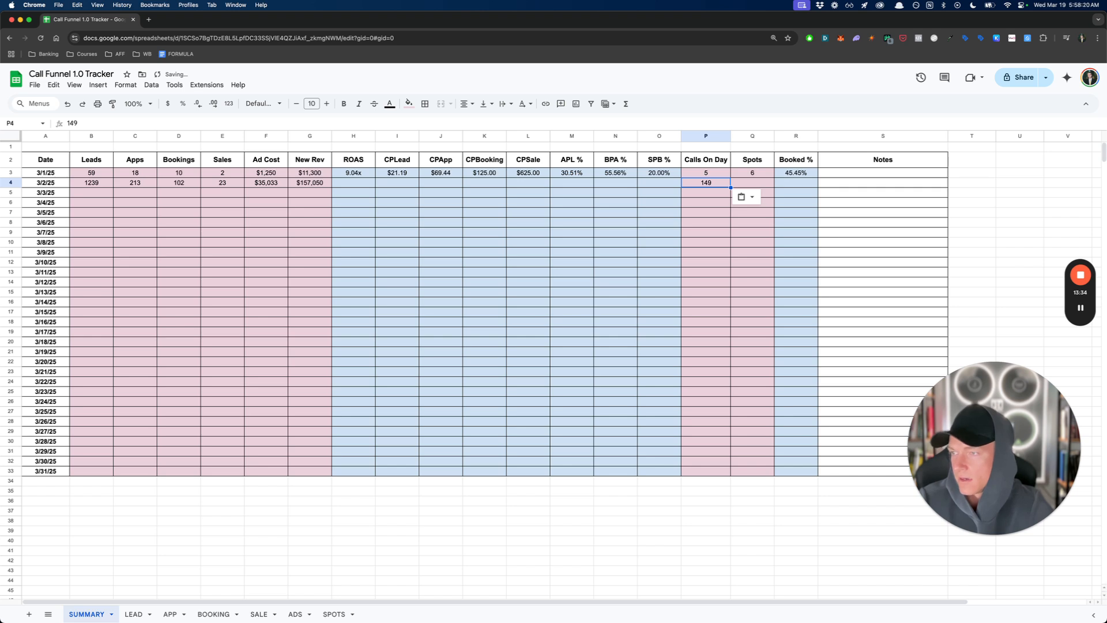
pyautogui.click(753, 183)
pyautogui.write('59')
pyautogui.click(706, 212)
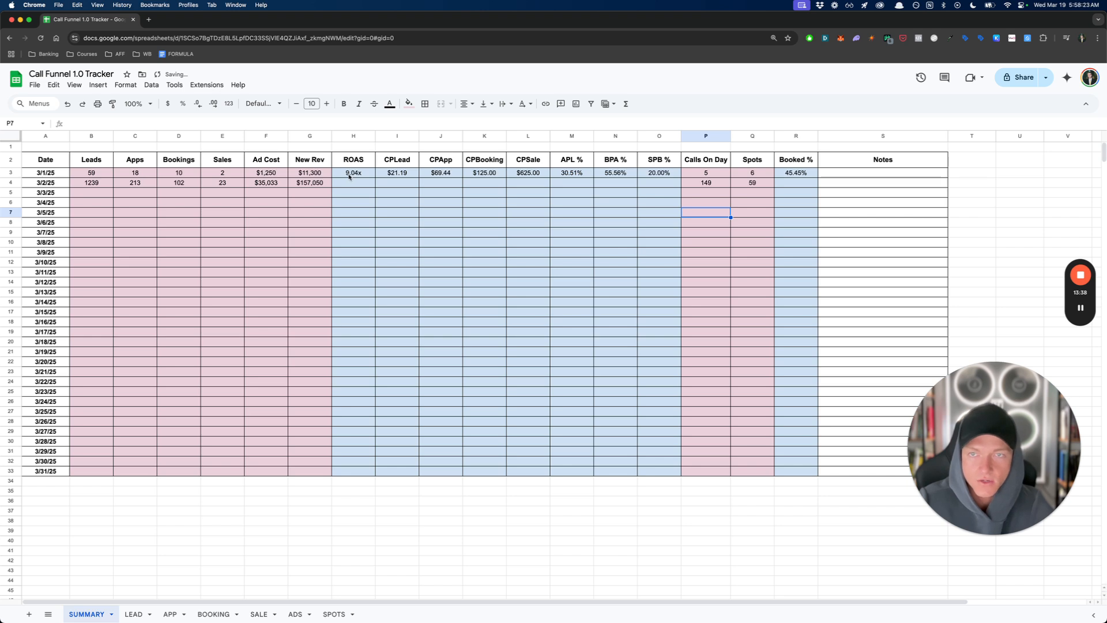
# - Copy the 3/1/25 formulas for ROAS through SPB % down into the 3/2/25 row
pyautogui.moveTo(349, 174); pyautogui.dragTo(681, 183)
pyautogui.click(350, 184)
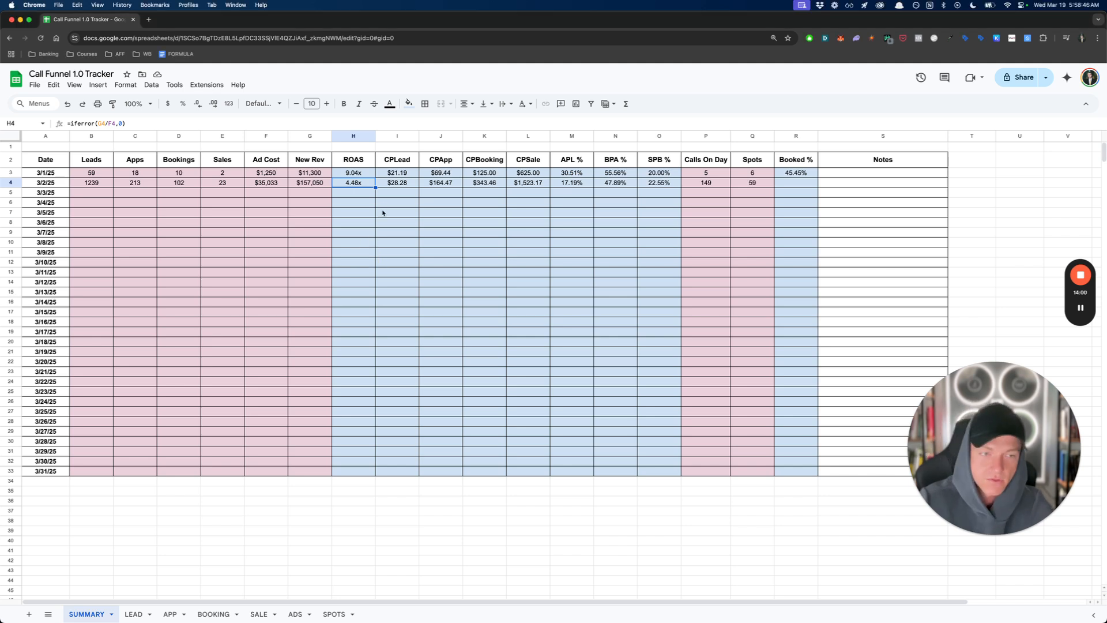
pyautogui.click(383, 212)
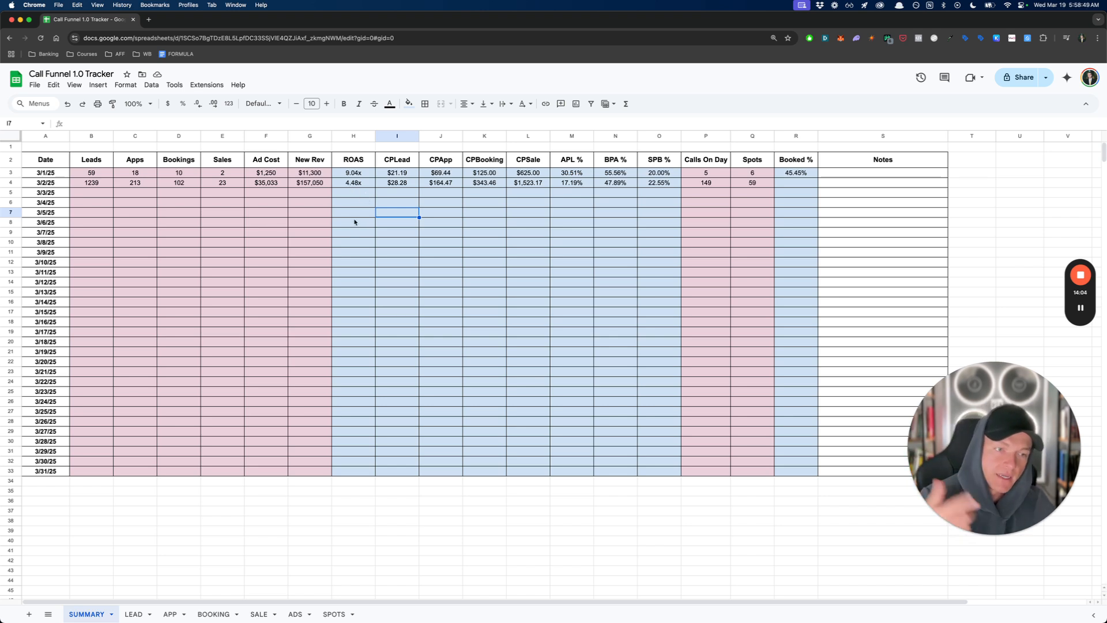
# - Compare ROAS between 3/1/25 and 3/2/25 against the 3/2/25 Leads, Ad Cost and New Rev
pyautogui.click(350, 182)
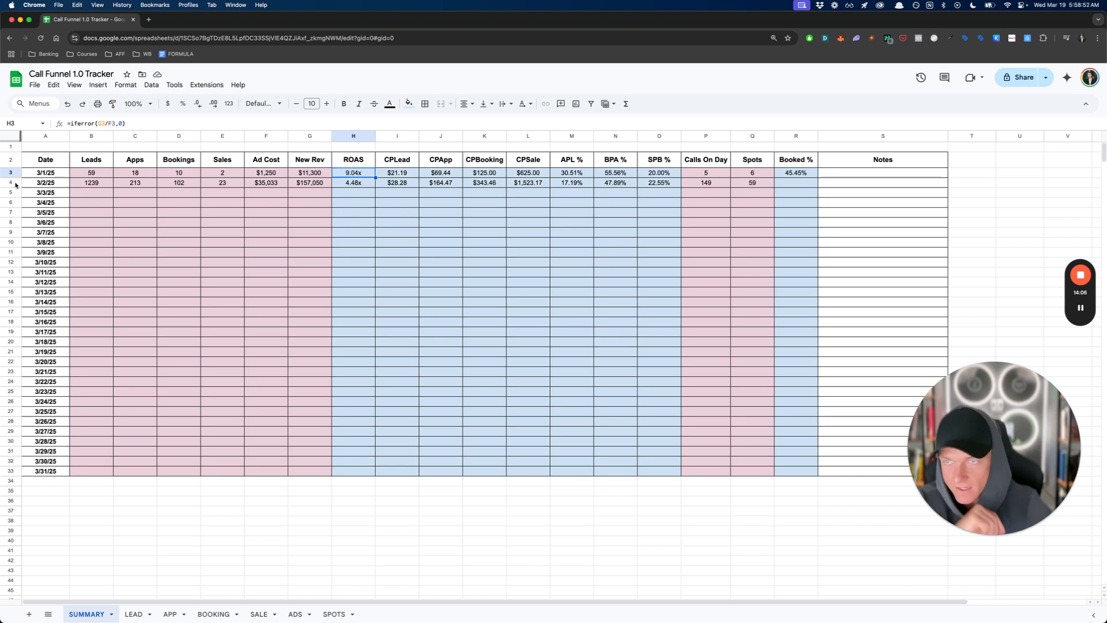
pyautogui.click(114, 186)
pyautogui.click(90, 186)
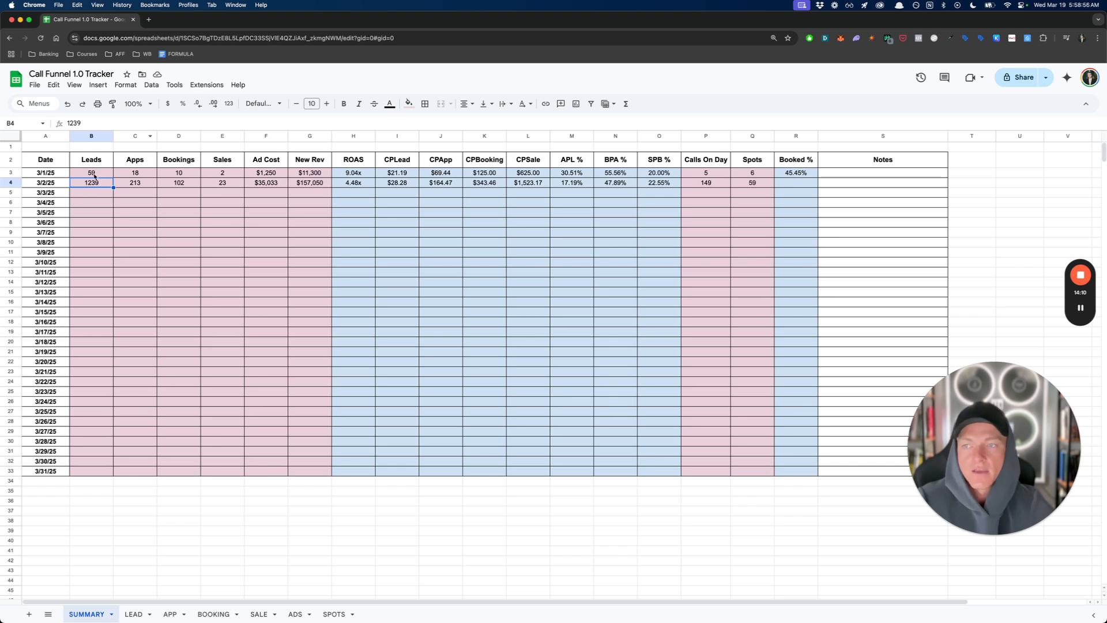
pyautogui.click(311, 184)
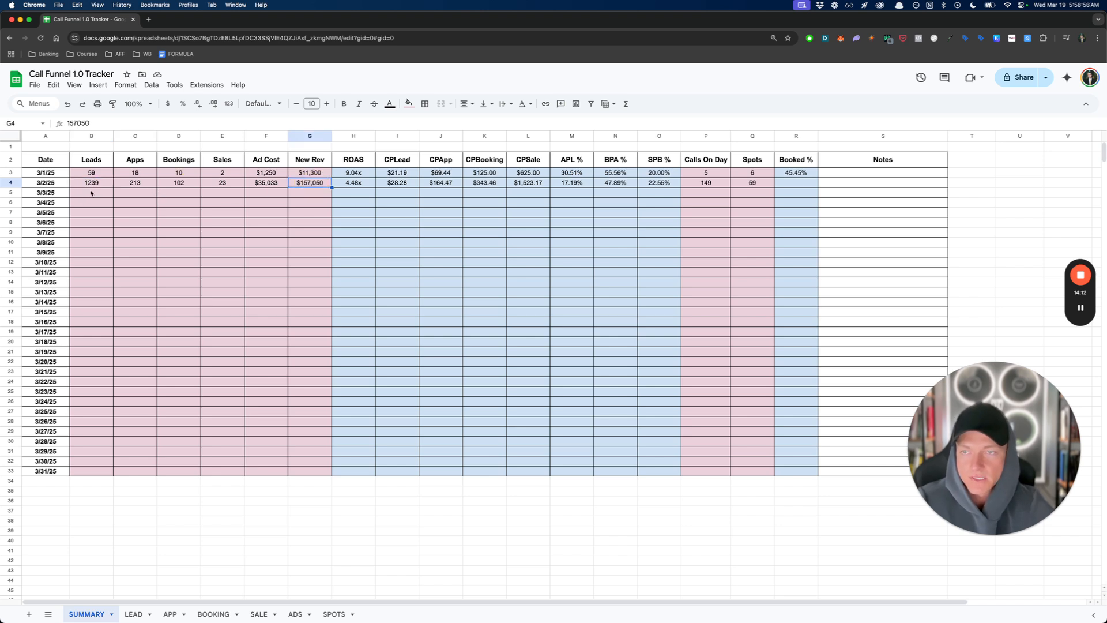
pyautogui.click(267, 184)
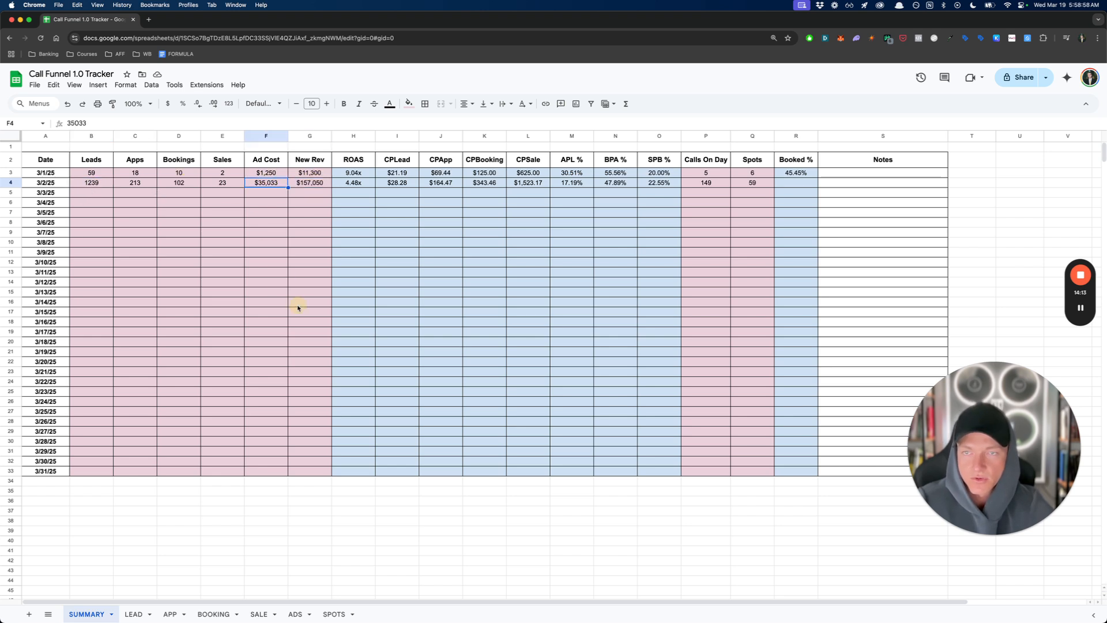
pyautogui.click(314, 186)
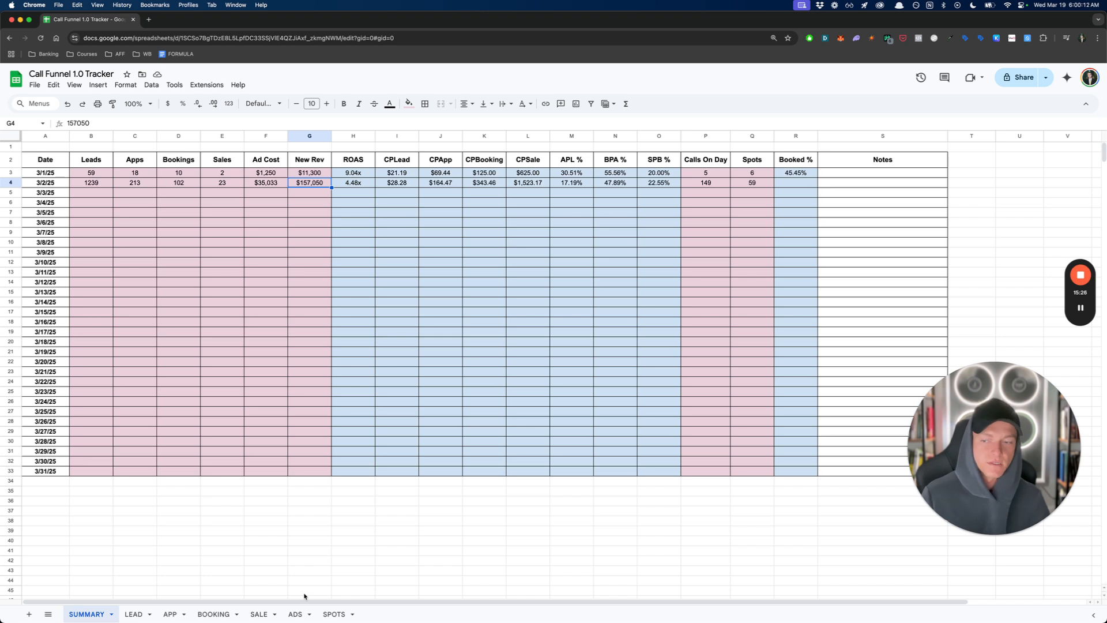
# - Review the 3/2/25 New Rev, Ad Cost and Leads, and examine the CPLead formula for that date
pyautogui.click(297, 442)
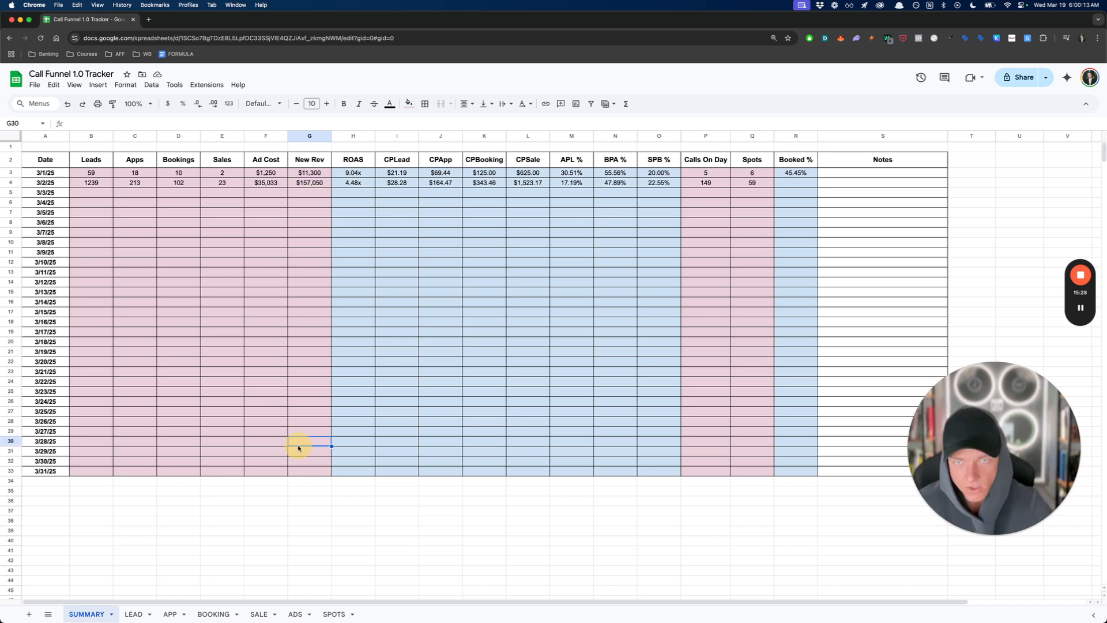
pyautogui.click(324, 181)
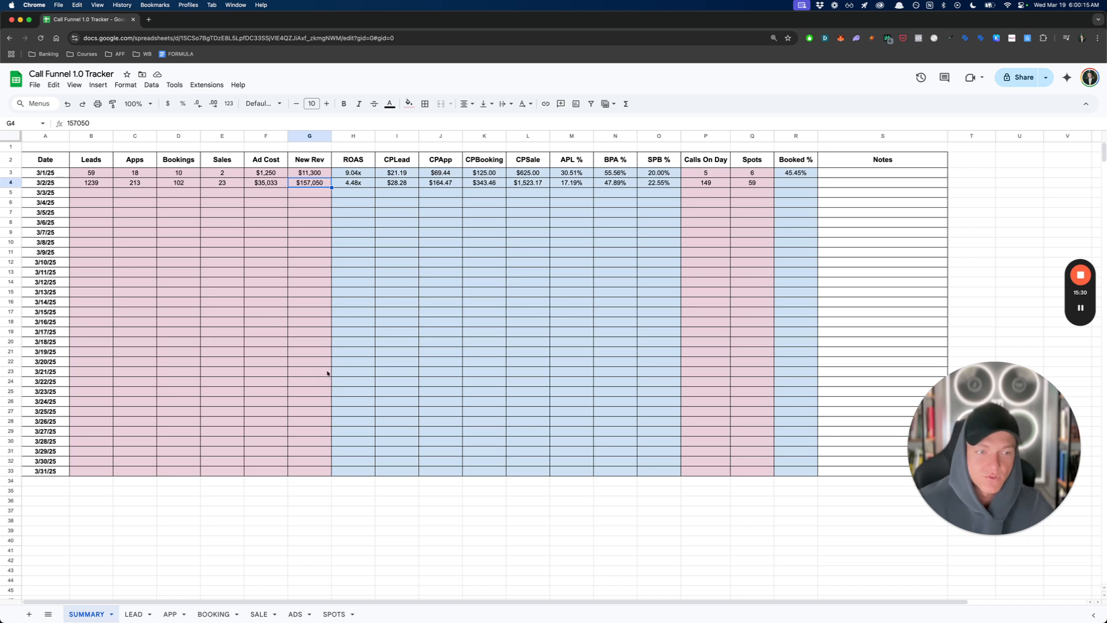
pyautogui.click(273, 185)
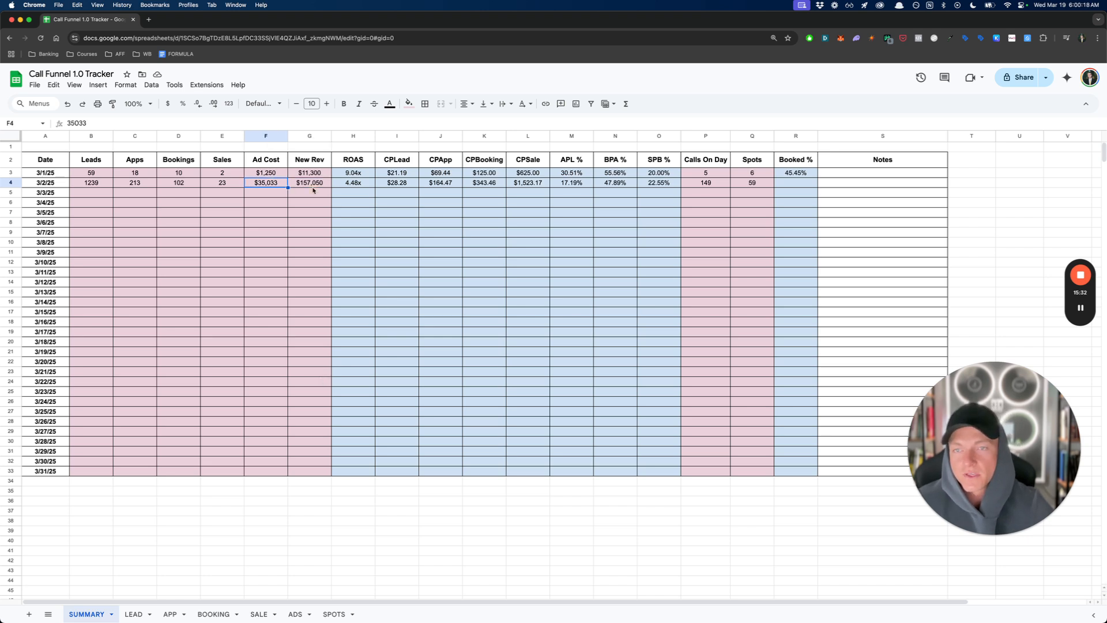
pyautogui.click(315, 186)
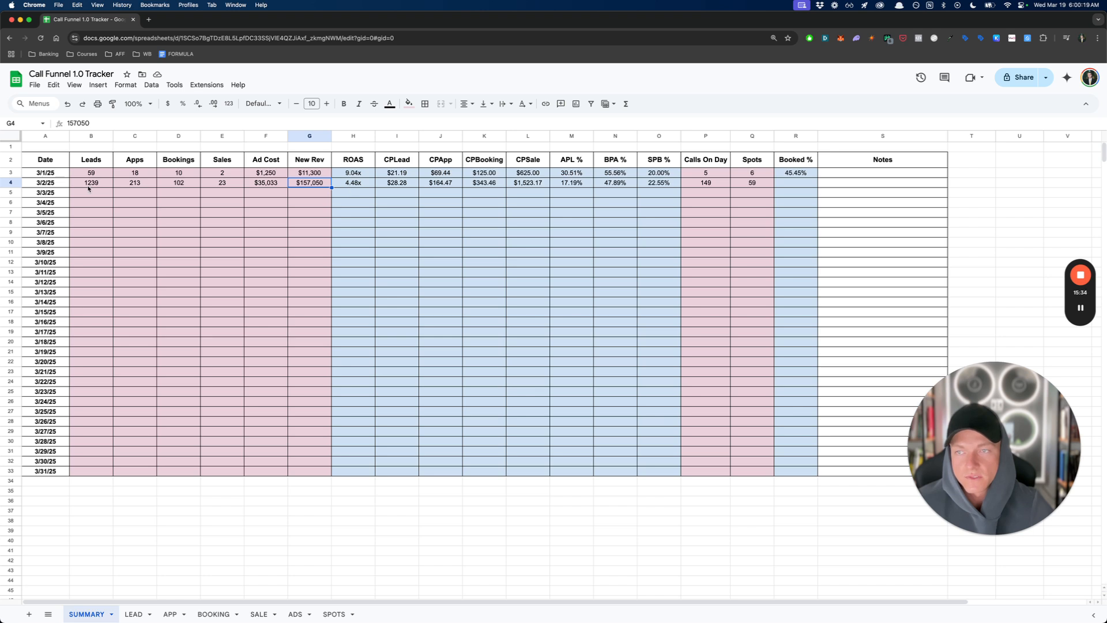
pyautogui.click(89, 185)
pyautogui.click(396, 183)
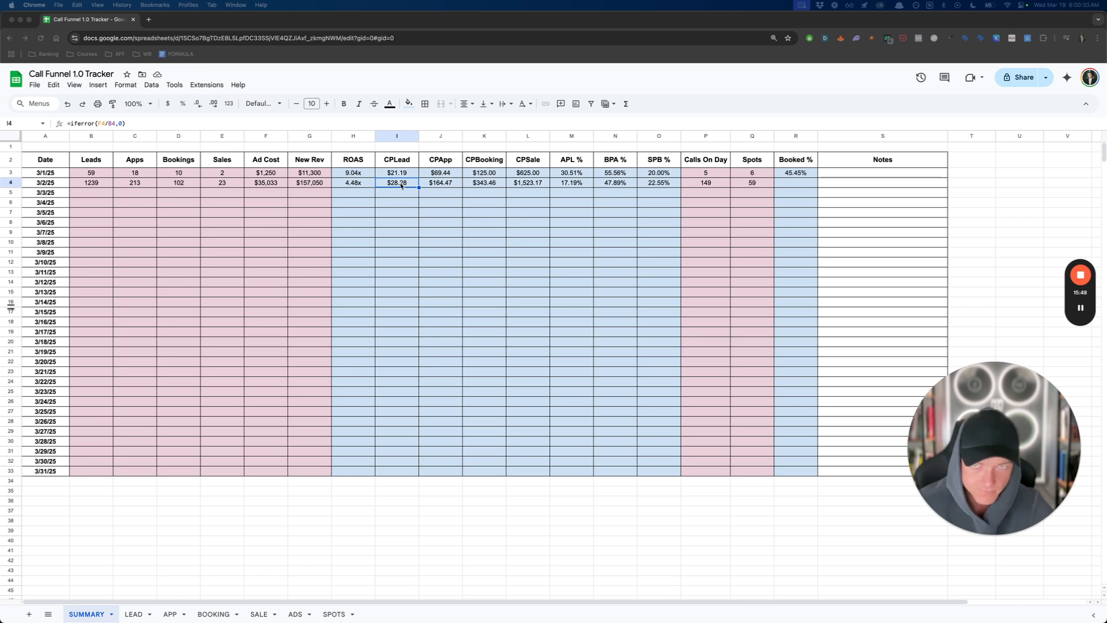
pyautogui.click(400, 185)
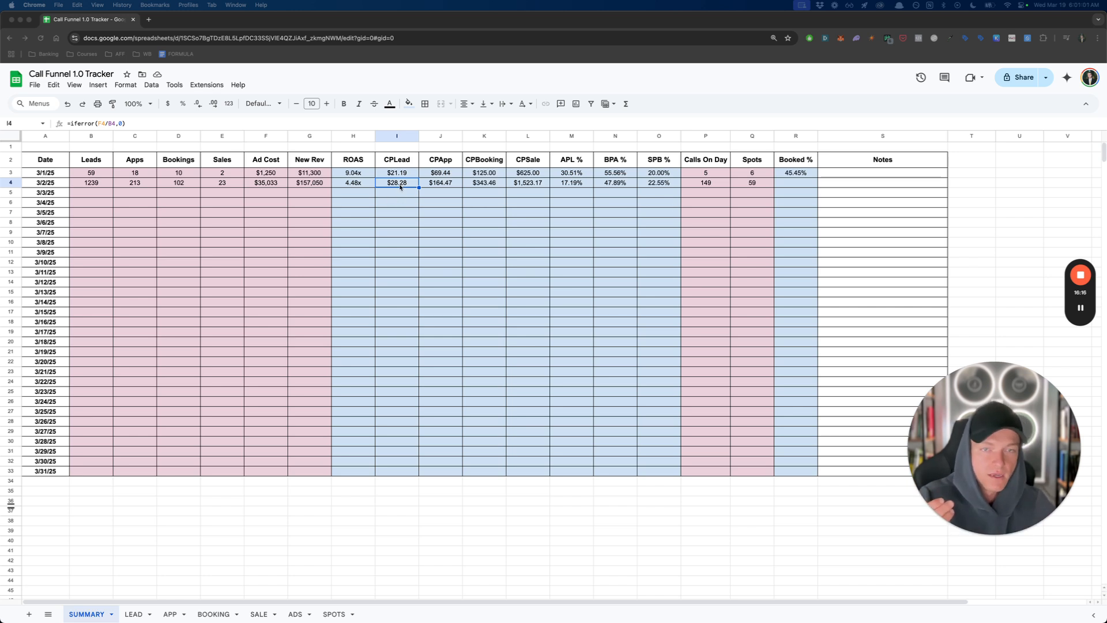
# - Review the 3/2/25 CPLead, CPApp, CPBooking and CPSale figures and the formulas behind them
pyautogui.moveTo(528, 161); pyautogui.dragTo(534, 180)
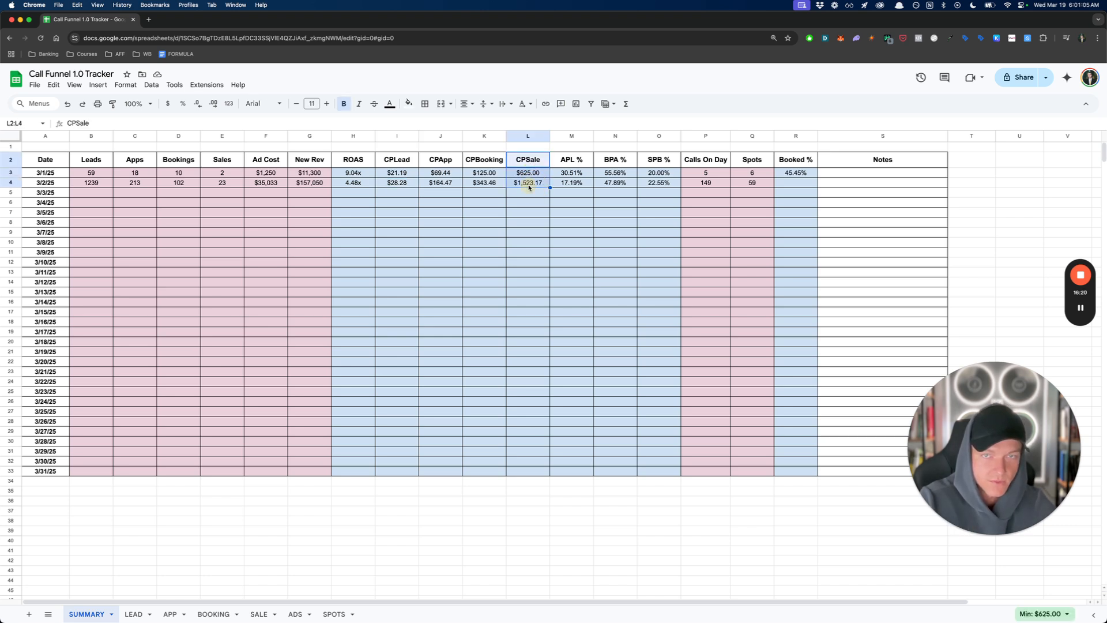
pyautogui.click(528, 183)
pyautogui.click(398, 186)
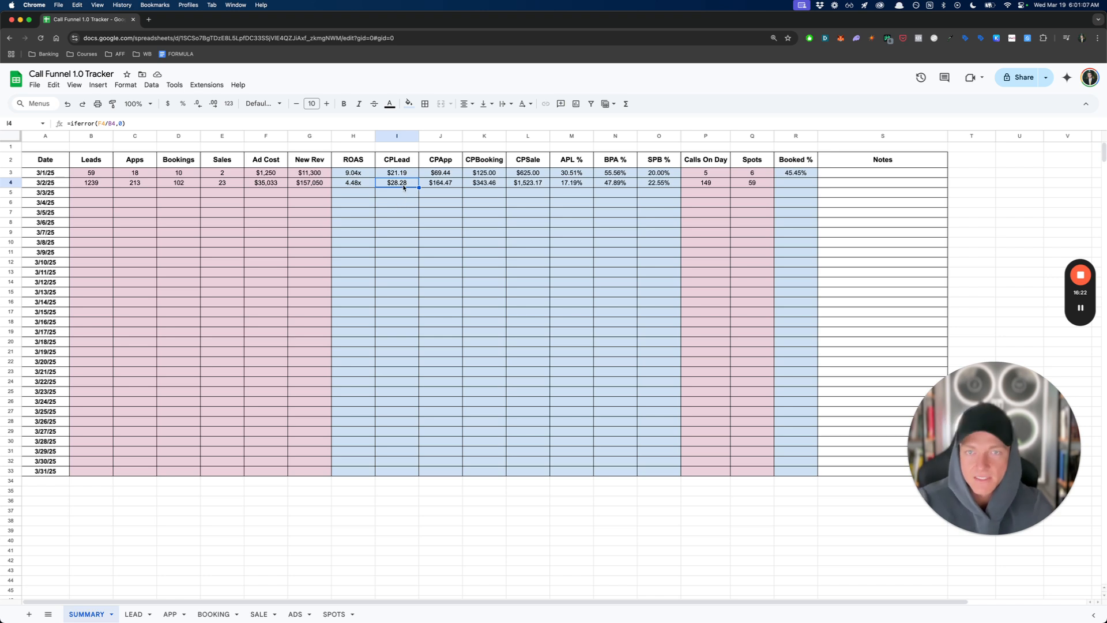
pyautogui.click(440, 184)
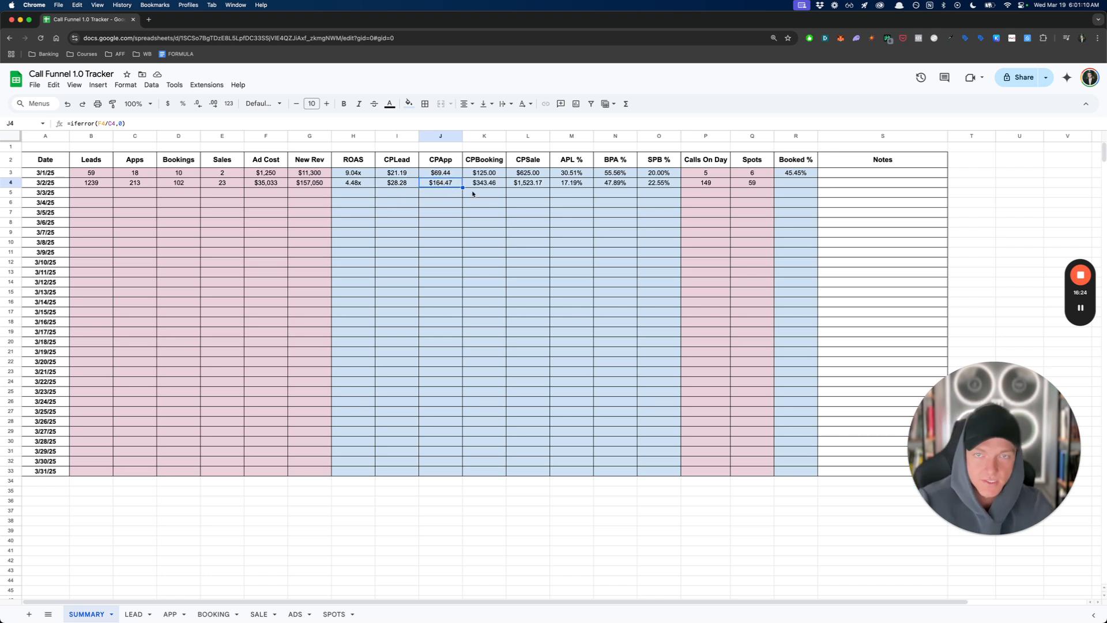
pyautogui.click(491, 186)
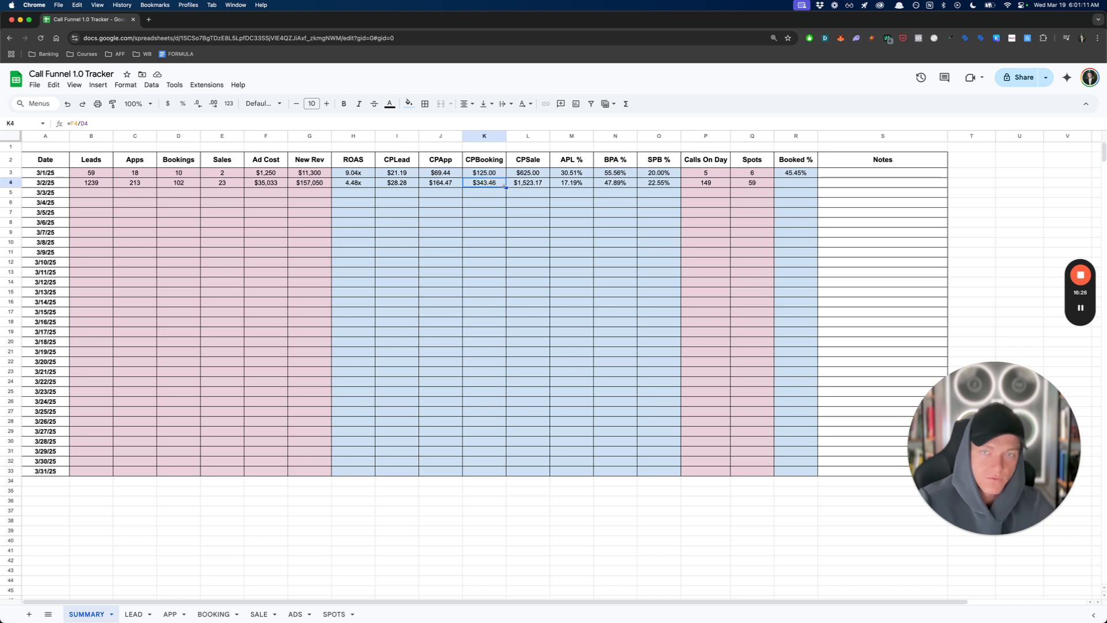
pyautogui.click(544, 188)
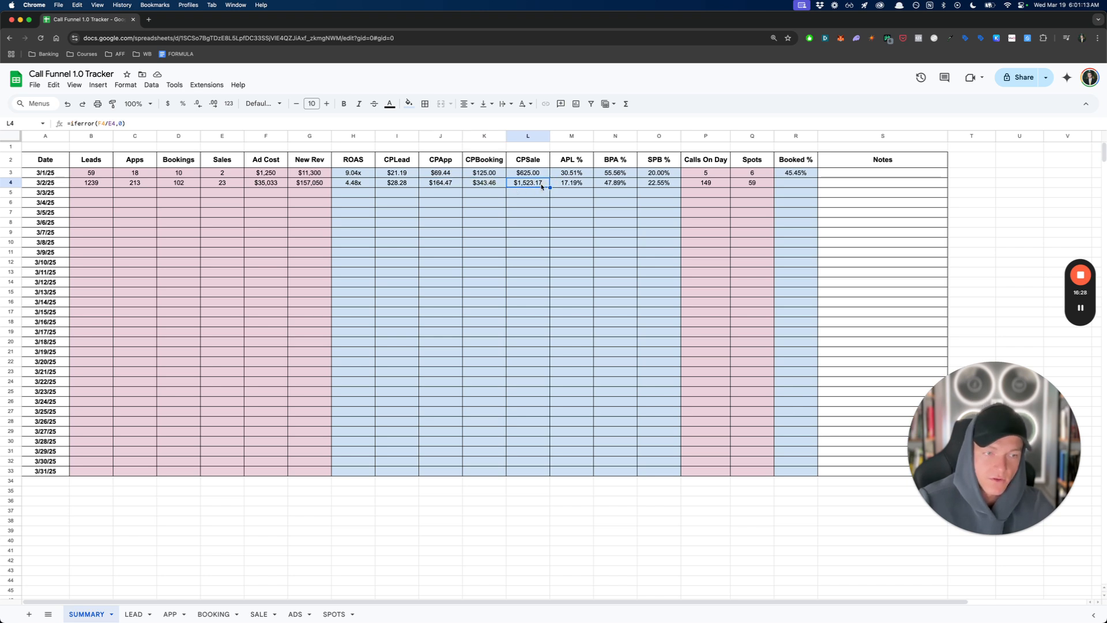
# - Examine the 3/2/25 APL %, BPA % and SPB % conversion rates and their formulas
pyautogui.click(572, 186)
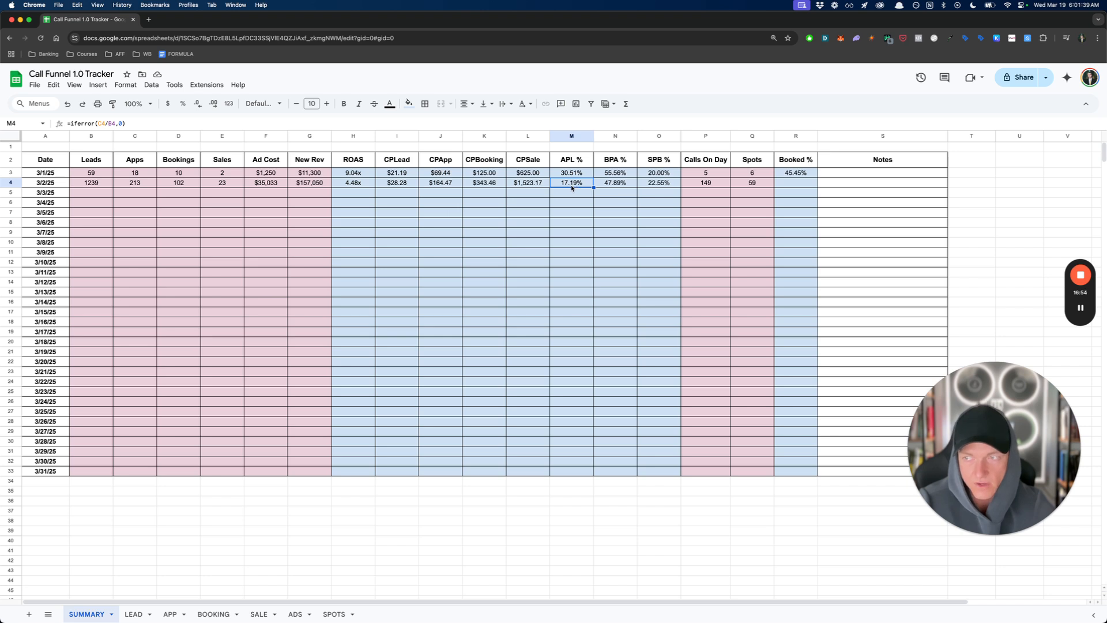
pyautogui.click(611, 185)
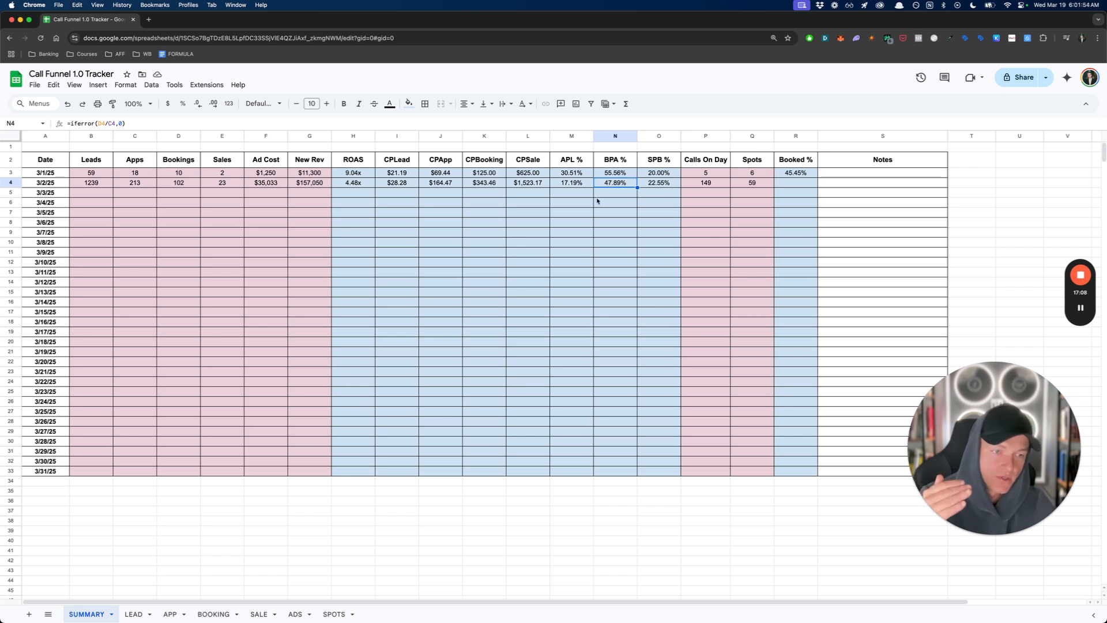
pyautogui.scroll(-1, 606, 197)
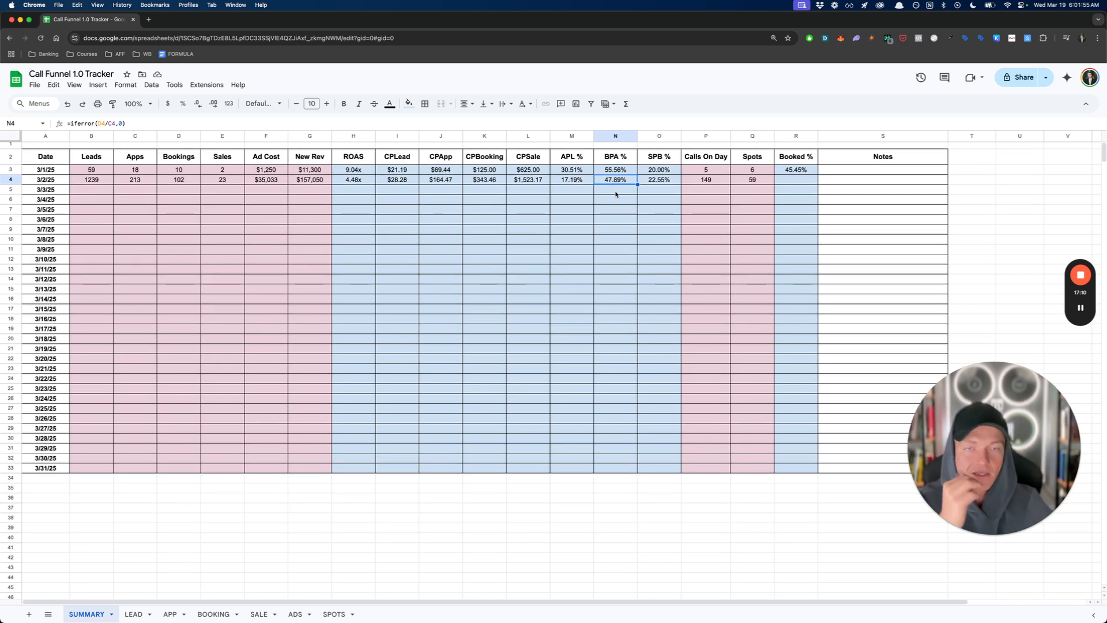
pyautogui.scroll(1, 616, 195)
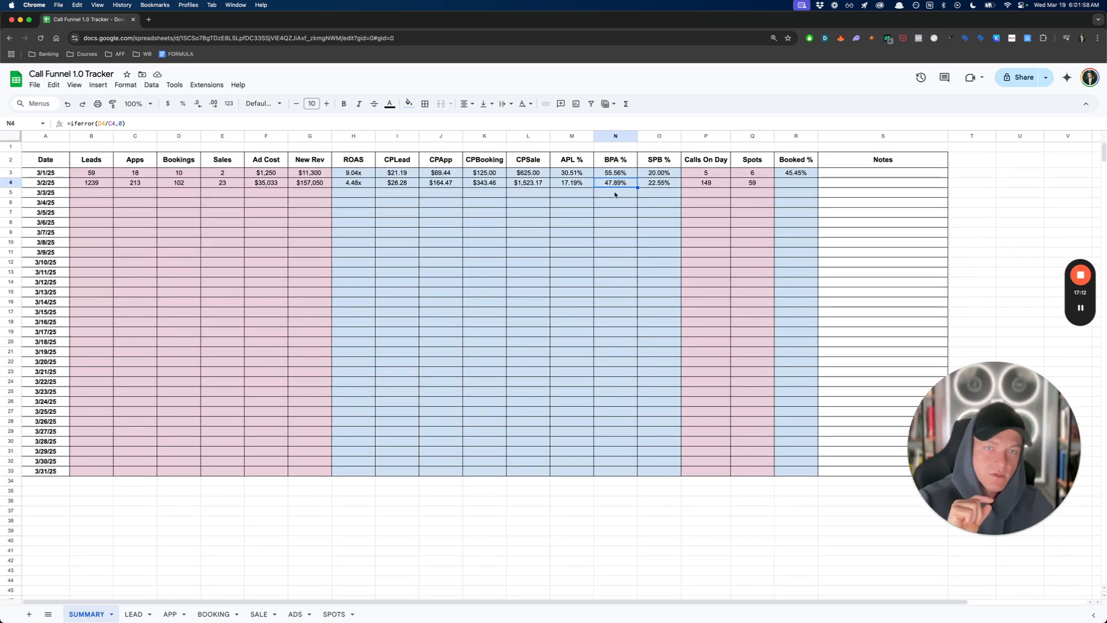
pyautogui.click(645, 186)
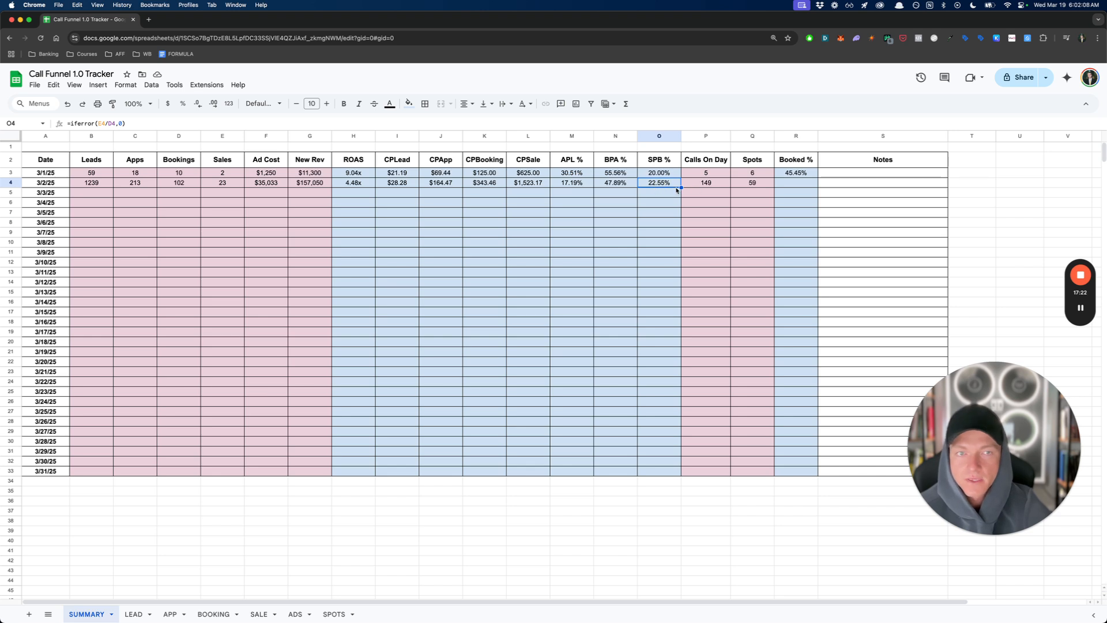
# - Check the 3/2/25 Calls On Day and Spots, and copy the 3/1/25 Booked % formula down to 3/2/25
pyautogui.click(702, 188)
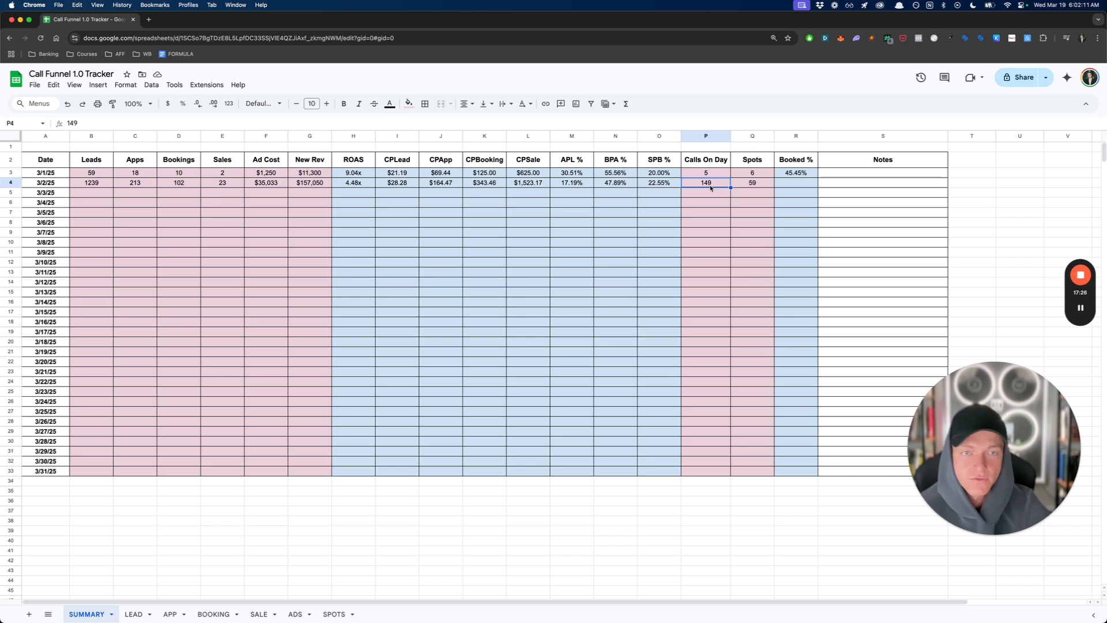
pyautogui.click(745, 182)
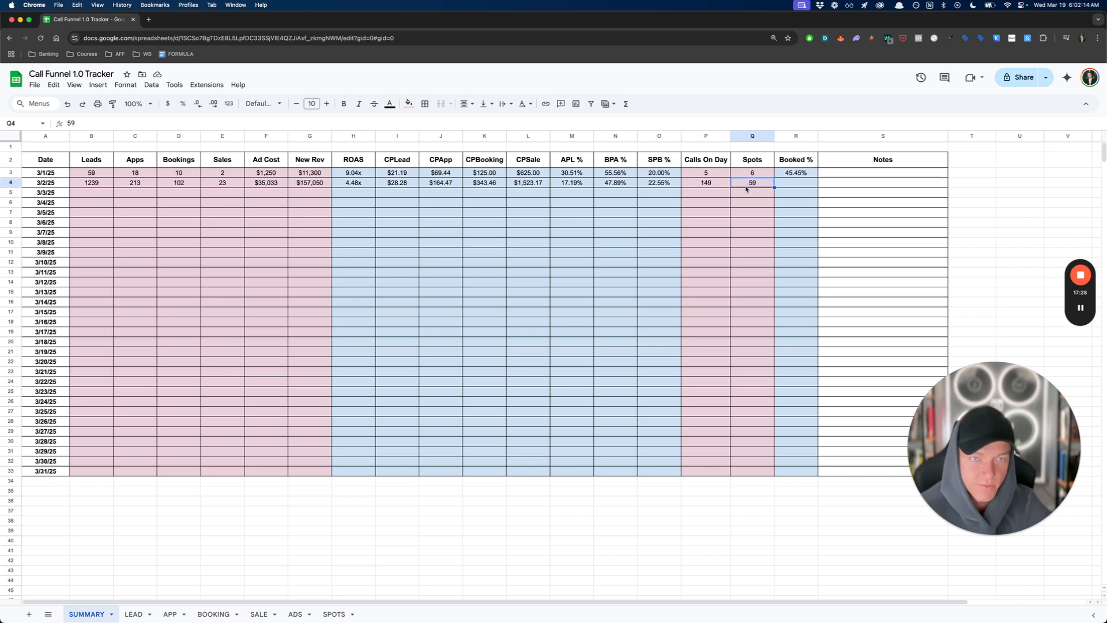
pyautogui.click(792, 175)
pyautogui.moveTo(818, 178); pyautogui.dragTo(789, 186)
pyautogui.click(789, 186)
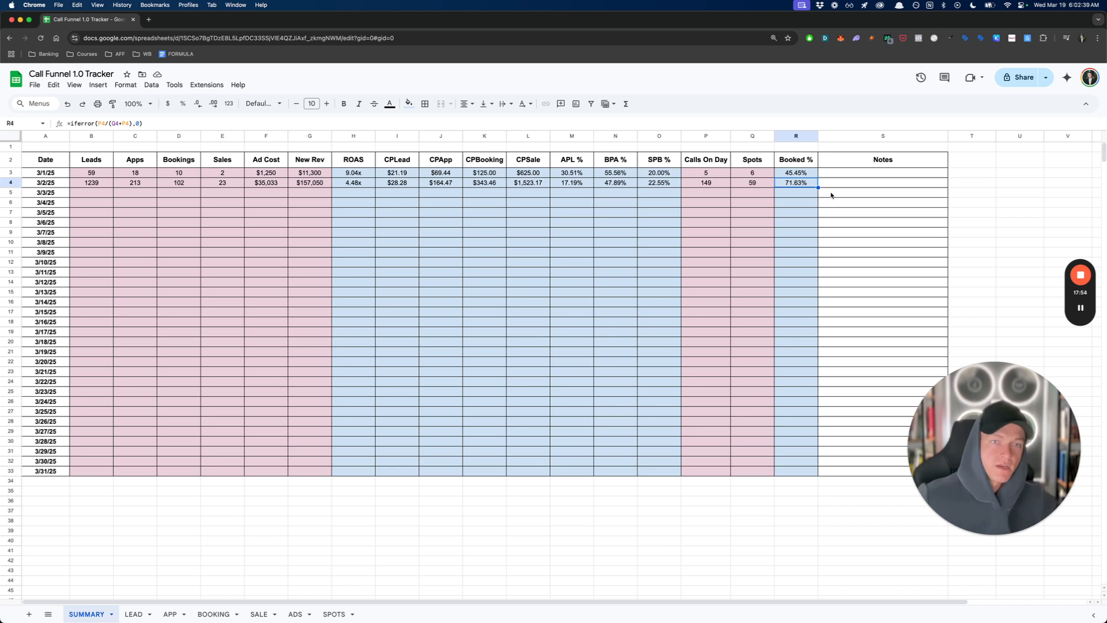
# - Enter Calls On Day of 50 for 3/3/25, 5 for 3/4/25 and 0 for each day from 3/5/25 to 3/9/25
pyautogui.click(707, 183)
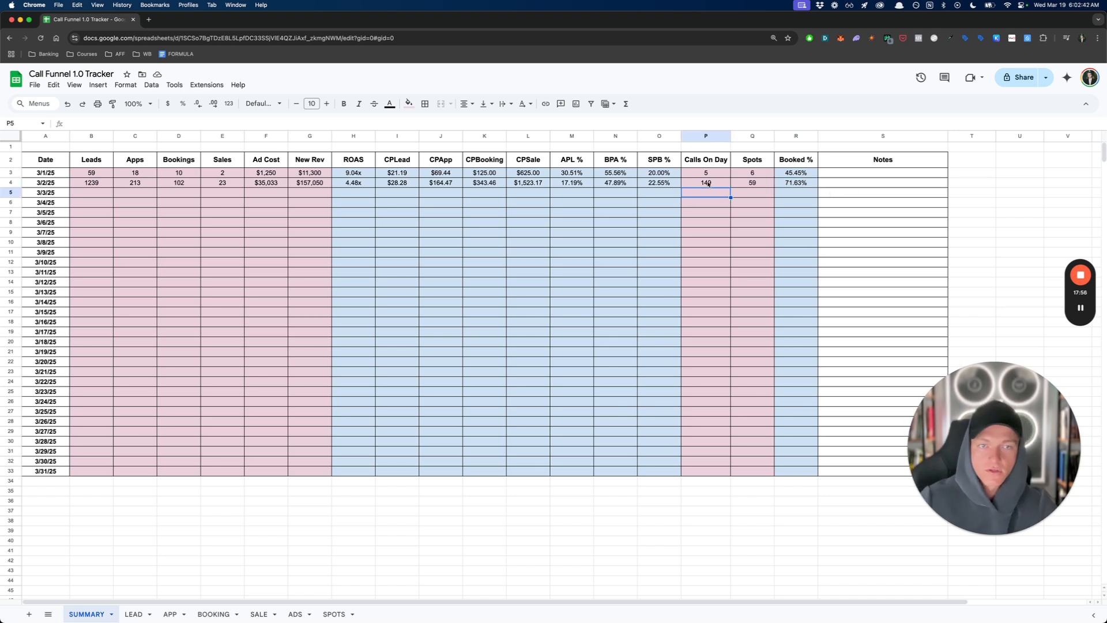
pyautogui.click(715, 190)
pyautogui.write('50')
pyautogui.press('Return')
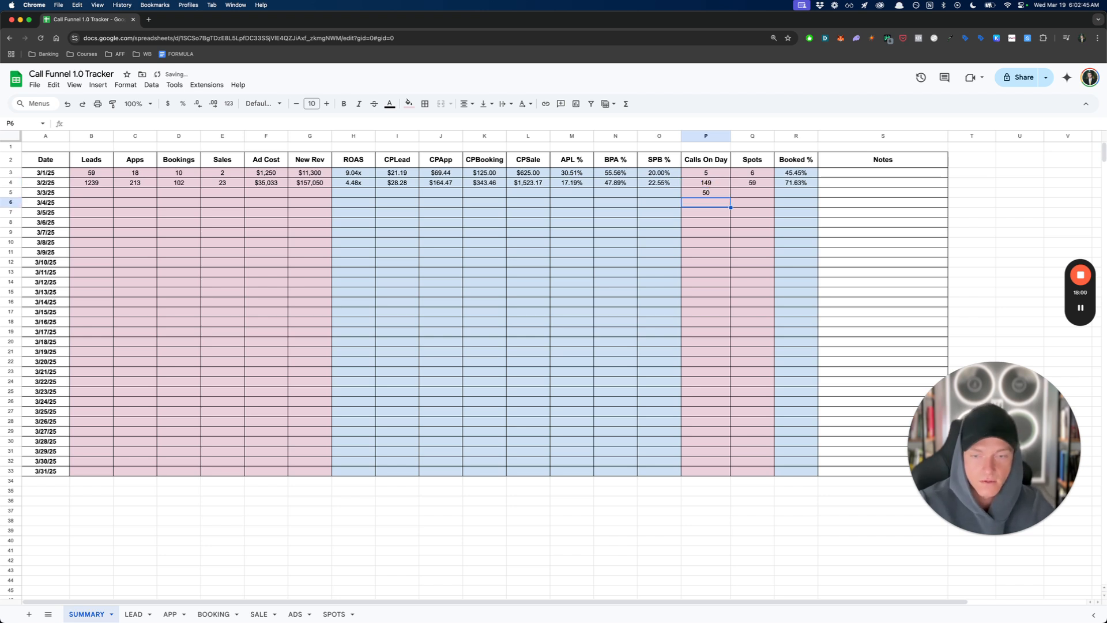
pyautogui.write('5')
pyautogui.press('Return')
pyautogui.write('0')
pyautogui.press('Return')
pyautogui.write('0')
pyautogui.press('Return')
pyautogui.write('0')
pyautogui.press('Return')
pyautogui.write('0')
pyautogui.press('Return')
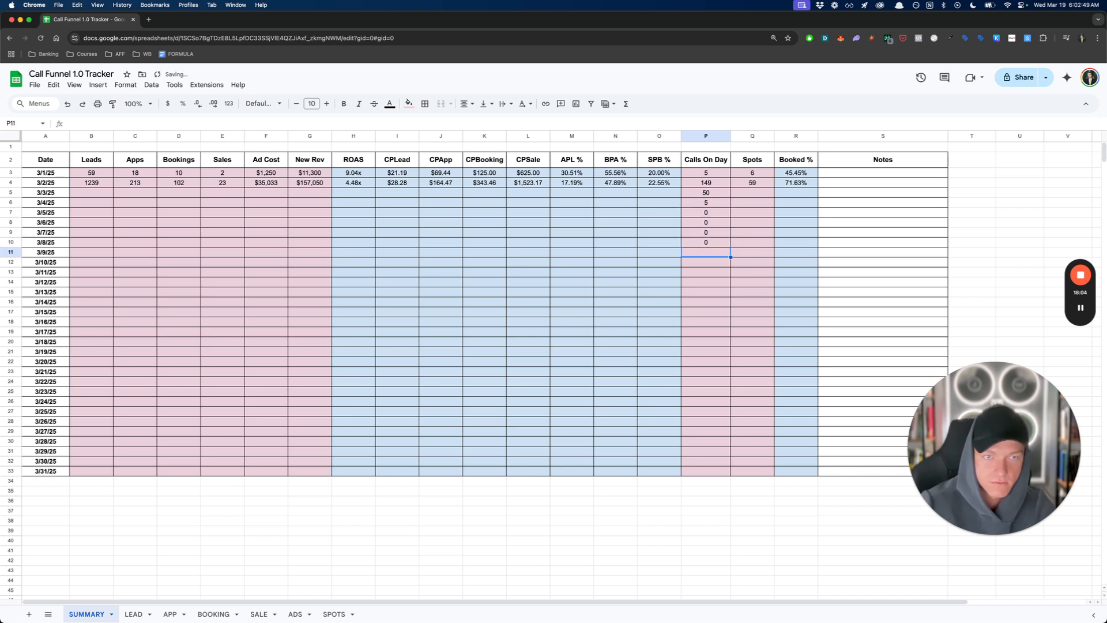
pyautogui.write('0')
pyautogui.press('Return')
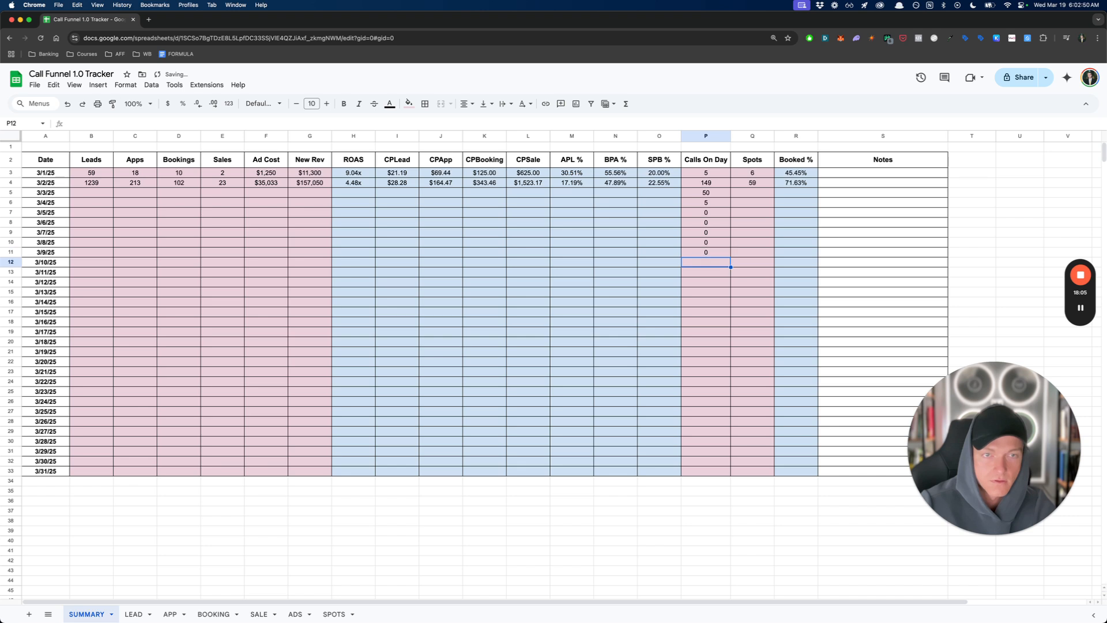
# - Enter Spots of 150 for 3/3/25, 180 for 3/4/25 and 190 for each day from 3/5/25 to 3/9/25
pyautogui.click(753, 192)
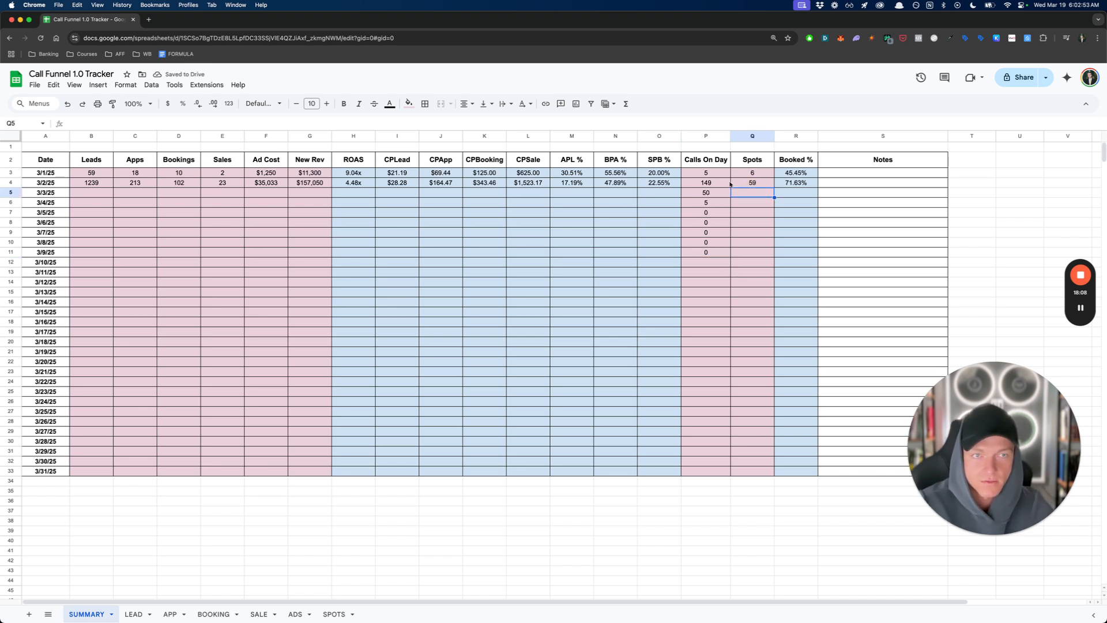
pyautogui.write('150')
pyautogui.press('Return')
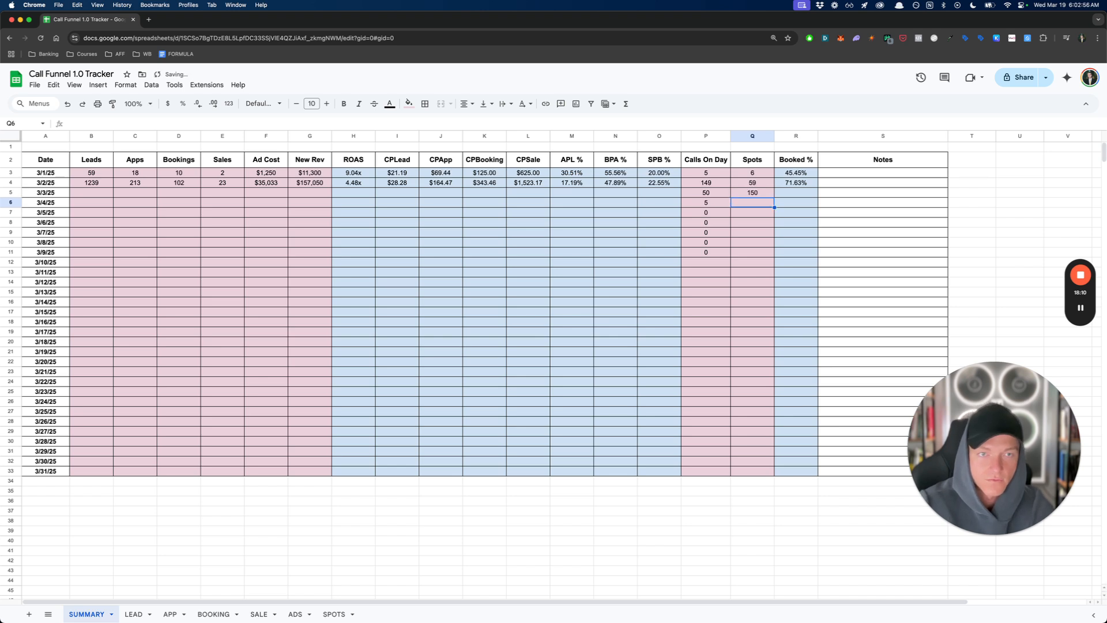
pyautogui.write('180')
pyautogui.press('Return')
pyautogui.write('1')
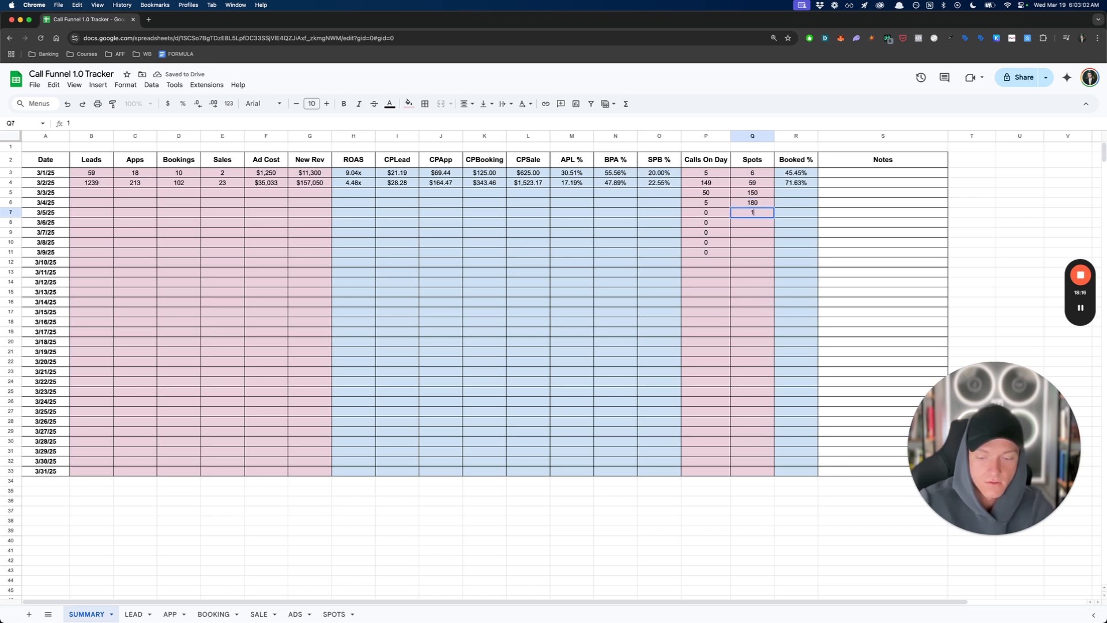
pyautogui.write('90')
pyautogui.press('Return')
pyautogui.write('190')
pyautogui.press('Return')
pyautogui.write('190')
pyautogui.press('Return')
pyautogui.write('190')
pyautogui.press('Return')
pyautogui.write('190')
pyautogui.press('Return')
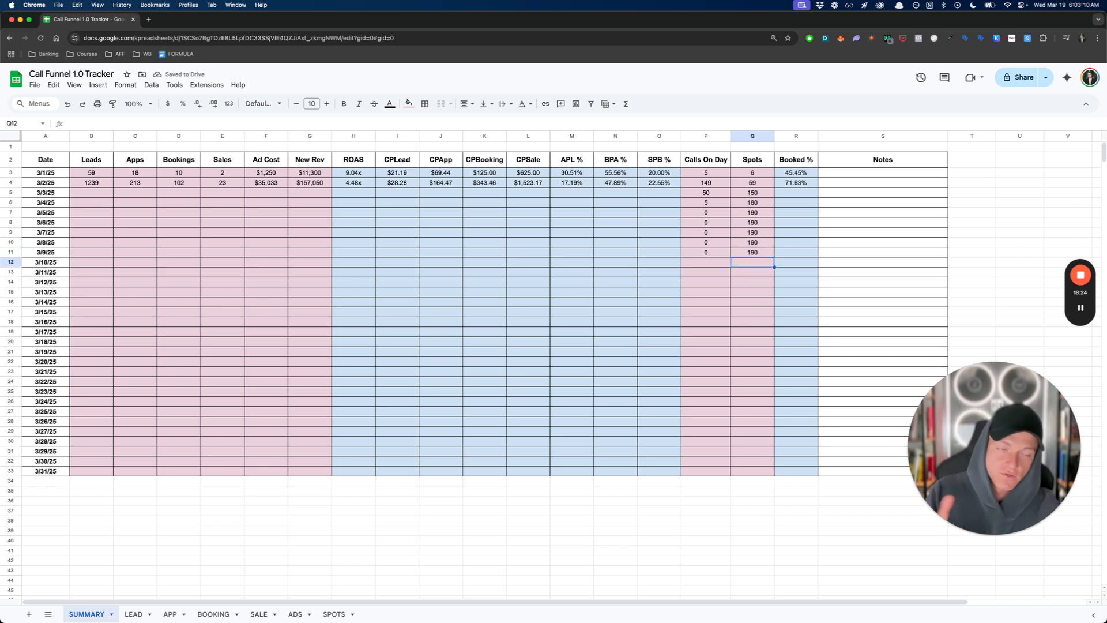
# - Compare the 3/2/25 Calls On Day with the Bookings for the same date
pyautogui.click(720, 183)
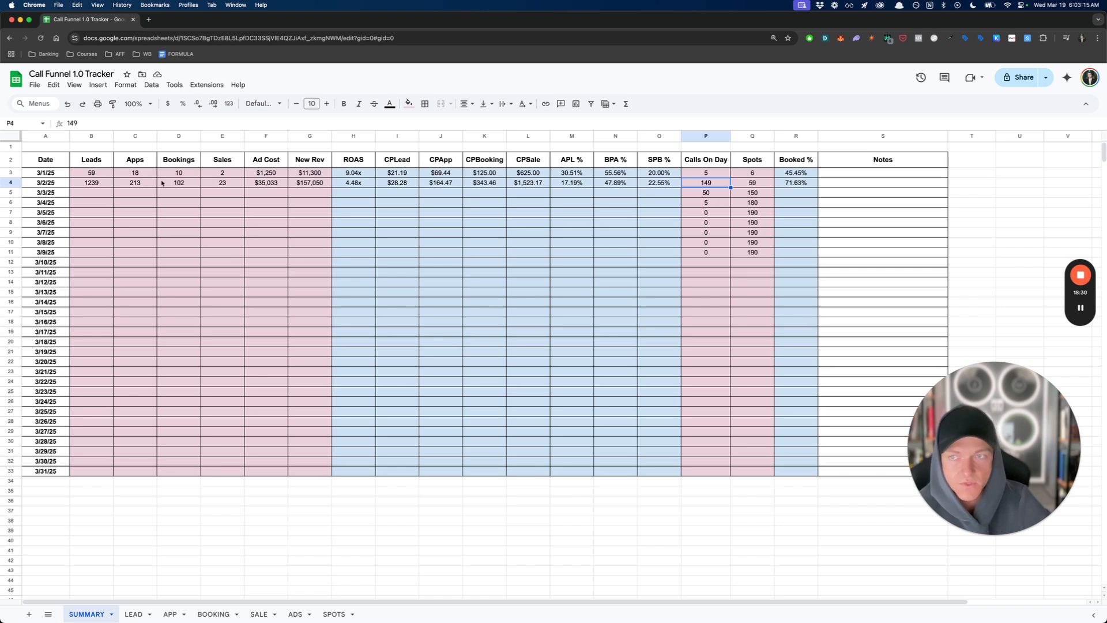
pyautogui.click(183, 186)
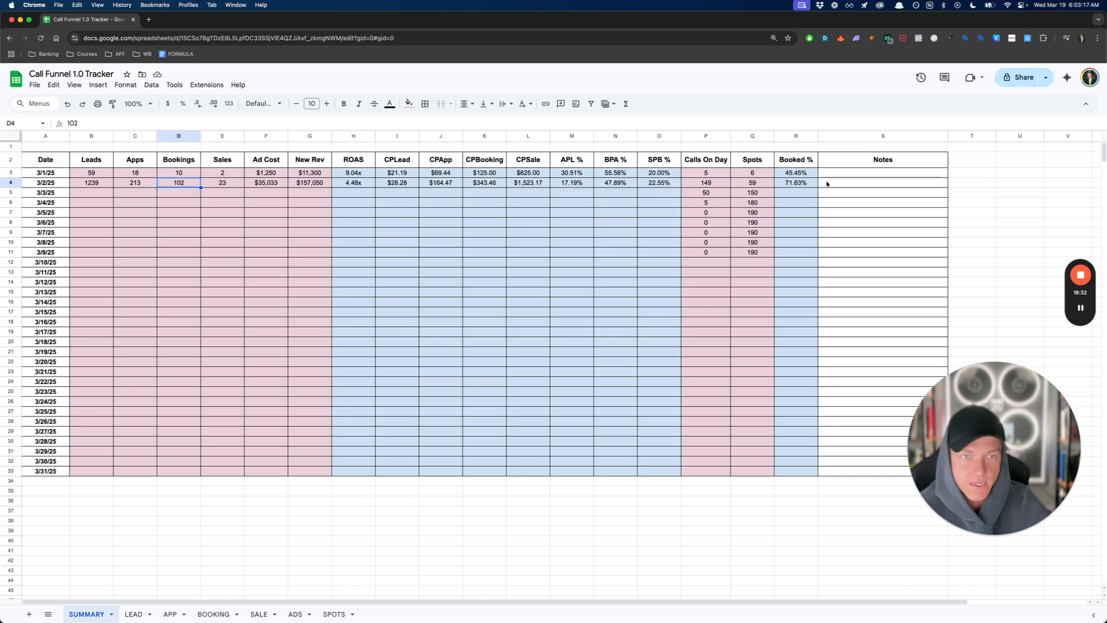
pyautogui.click(708, 183)
# - Copy the Booked % formula down from 3/2/25 through 3/9/25 and check it against Calls On Day and Spots
pyautogui.click(717, 197)
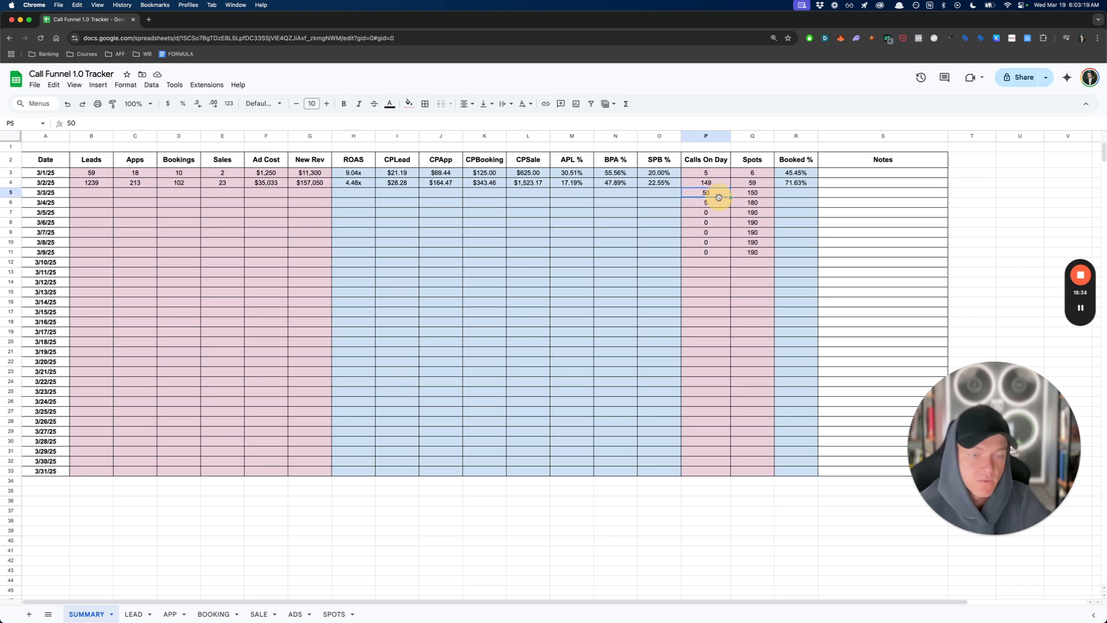
pyautogui.click(756, 197)
pyautogui.moveTo(717, 195); pyautogui.dragTo(815, 252)
pyautogui.click(791, 184)
pyautogui.click(746, 199)
pyautogui.click(721, 199)
pyautogui.click(720, 195)
pyautogui.click(758, 195)
pyautogui.click(715, 192)
pyautogui.click(755, 213)
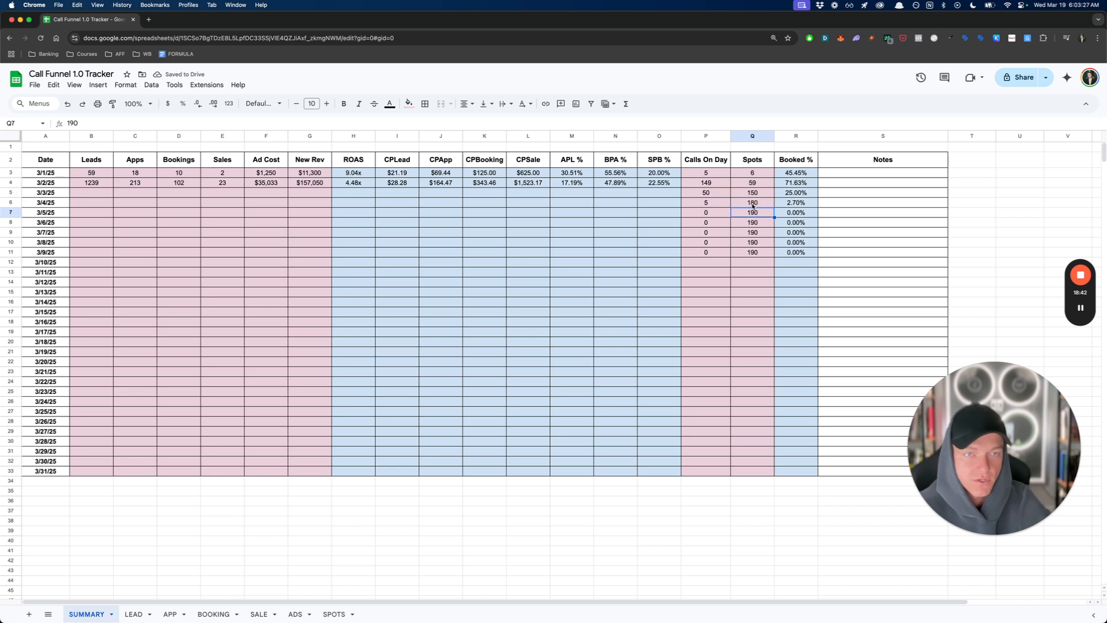
# - Select the Spots from 3/4/25 to 3/8/25 and calculate 180*.8 in the desktop launcher
pyautogui.moveTo(753, 205); pyautogui.dragTo(758, 241)
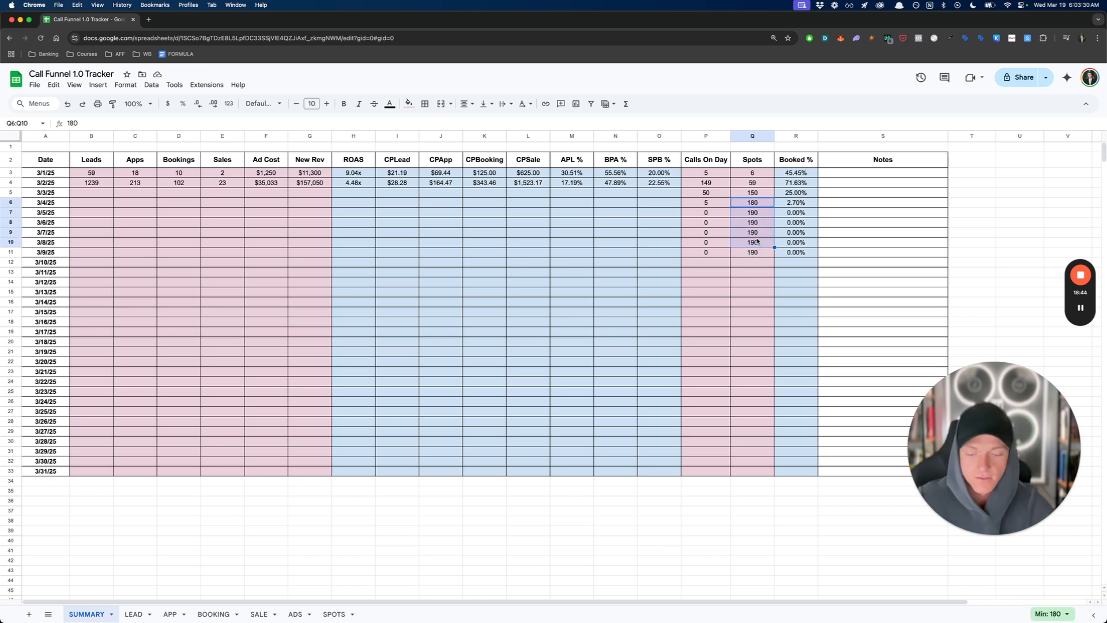
pyautogui.hotkey('alt', 'space')
pyautogui.write('180*')
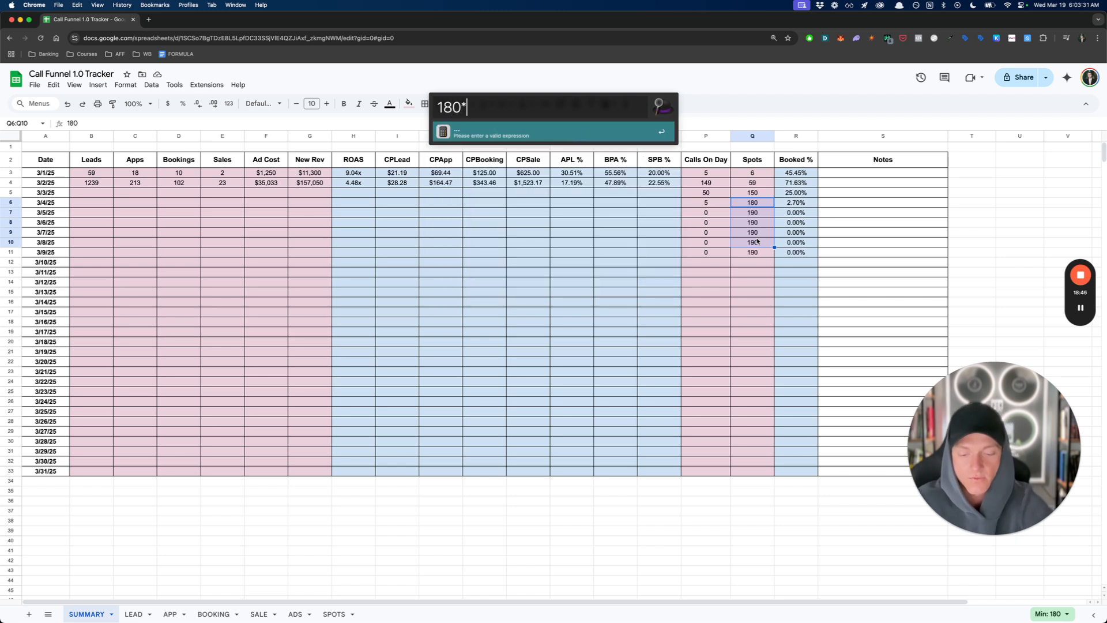
pyautogui.write('.8=')
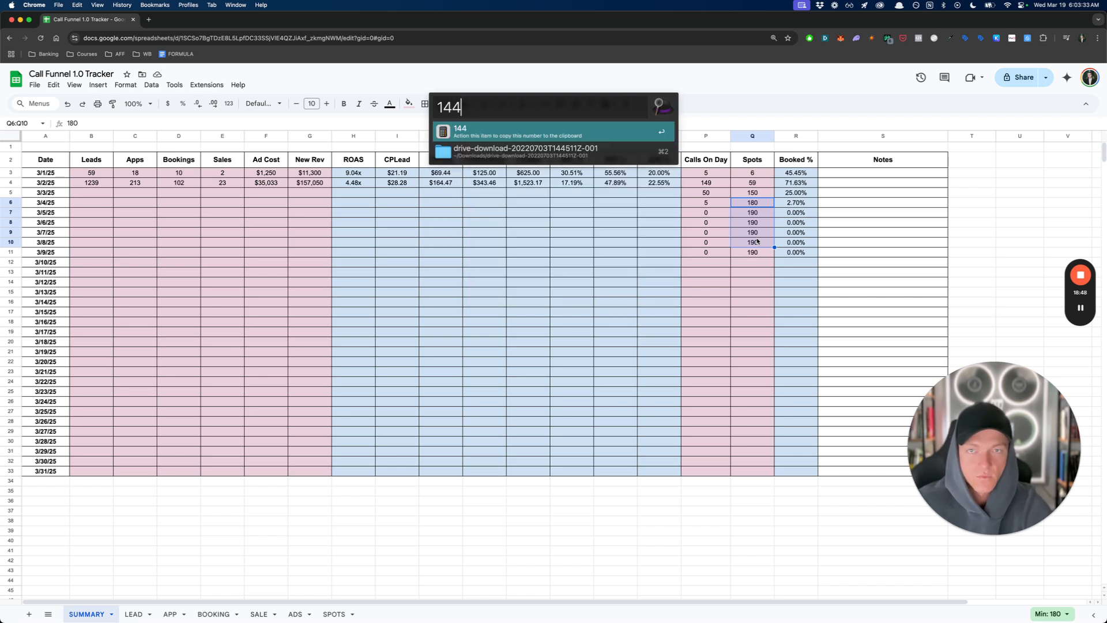
# - Calculate 150*345 in the launcher to estimate the ad cost of 150 bookings, and return to the sheet
pyautogui.press('BackSpace')
pyautogui.press('BackSpace')
pyautogui.write('50')
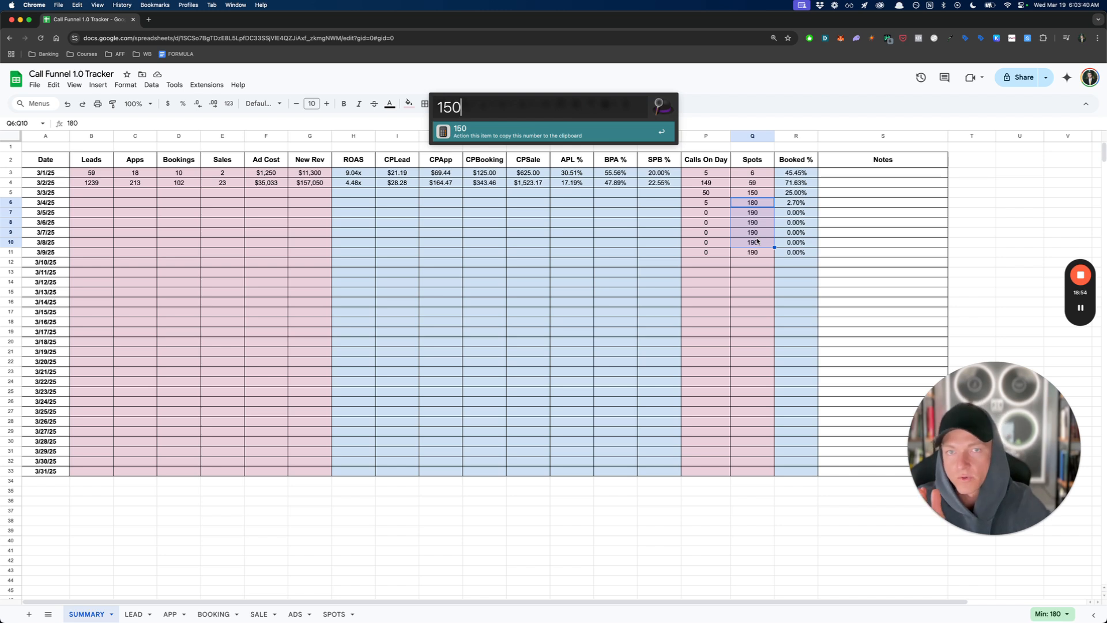
pyautogui.write('*')
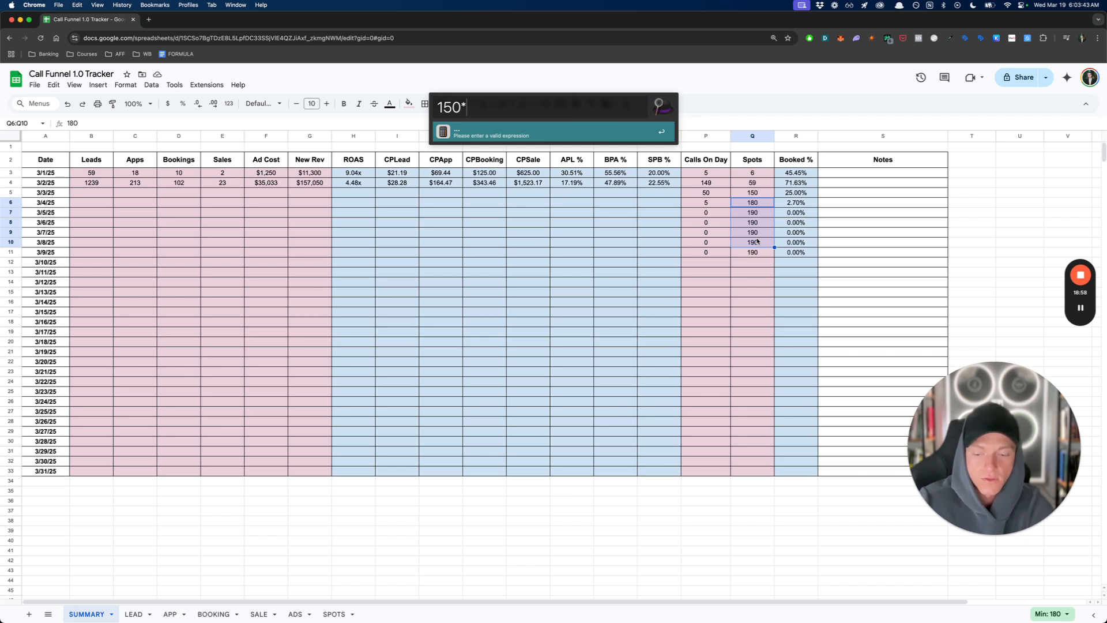
pyautogui.write('345')
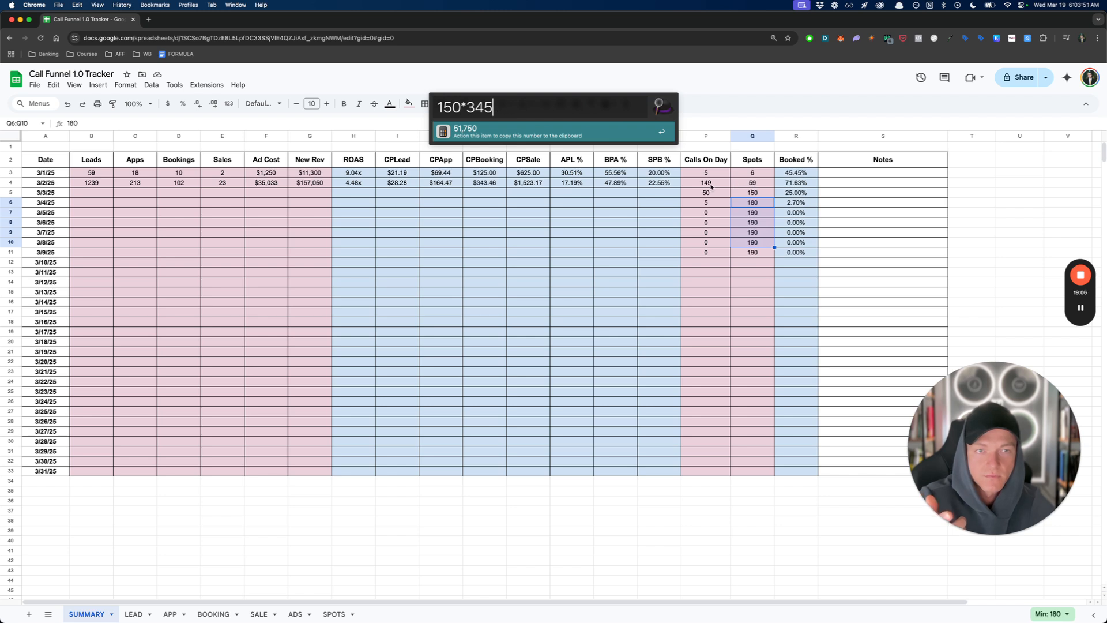
pyautogui.click(456, 133)
pyautogui.click(501, 227)
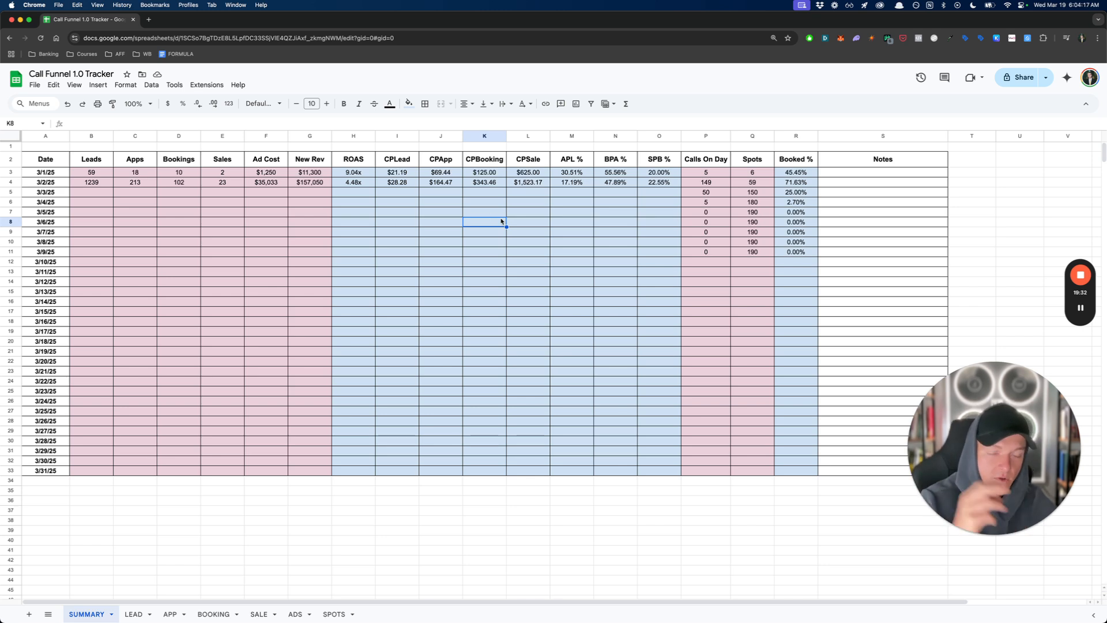
# - Clear the Calls On Day, Spots and Booked % cells from 3/3/25 to 3/9/25
pyautogui.click(703, 181)
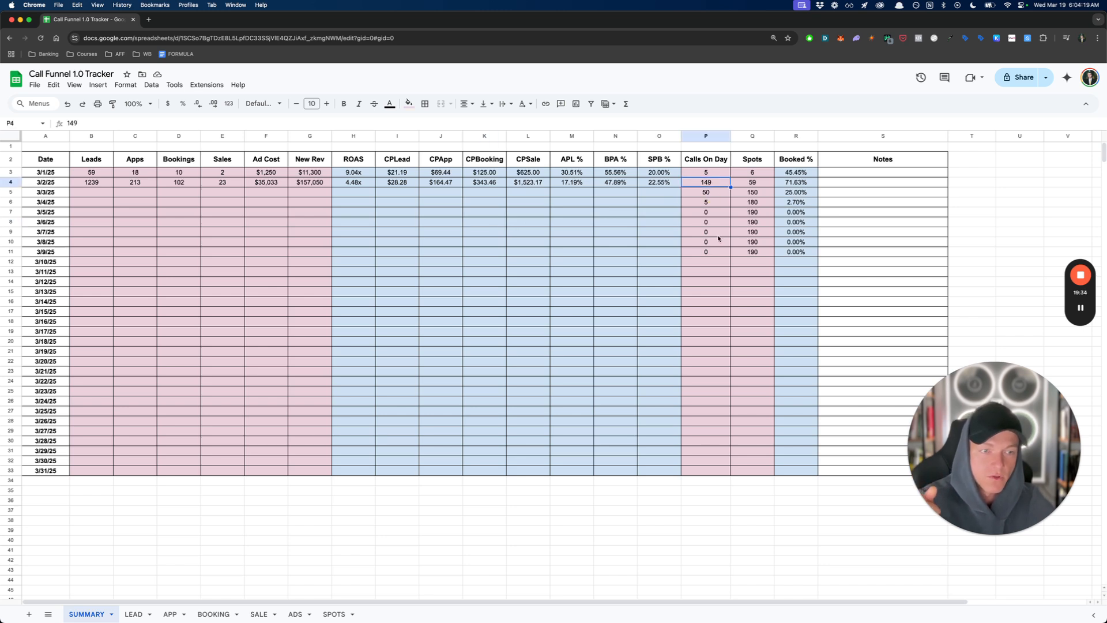
pyautogui.moveTo(706, 192); pyautogui.dragTo(793, 252)
pyautogui.press('Delete')
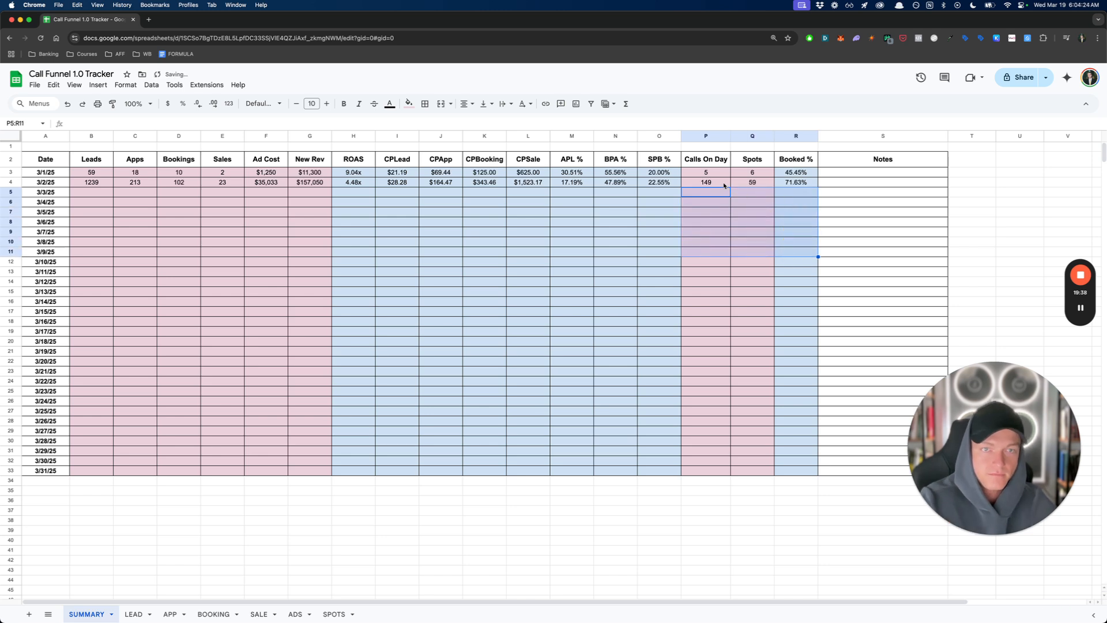
# - Review the 3/2/25 Calls On Day, Spots and Booked % together
pyautogui.click(707, 183)
pyautogui.press('Right')
pyautogui.moveTo(707, 184); pyautogui.dragTo(800, 185)
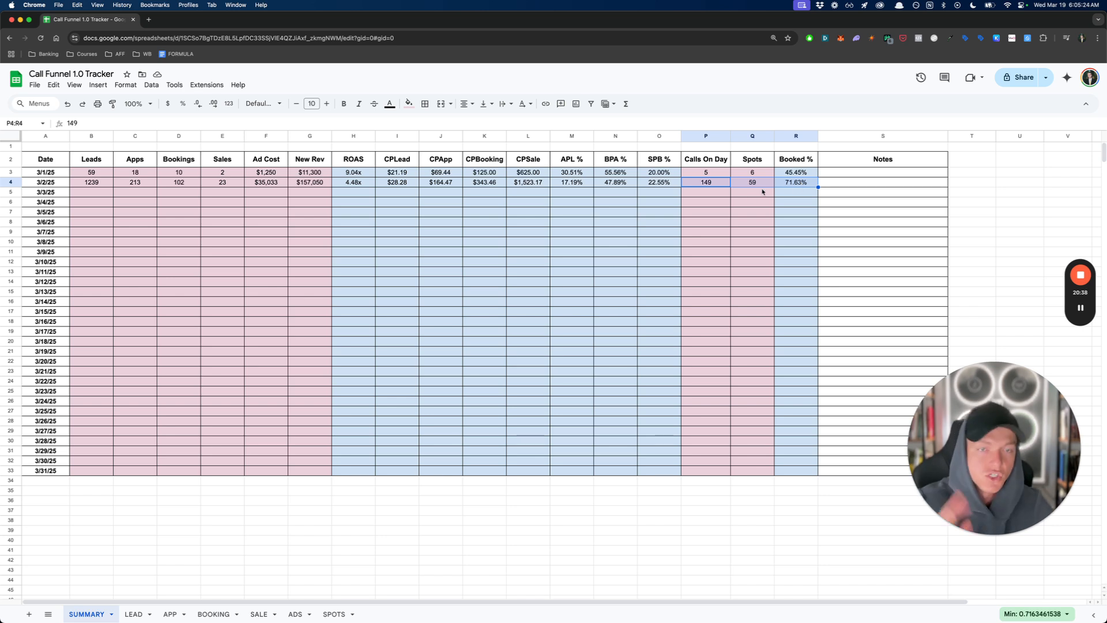
pyautogui.click(747, 201)
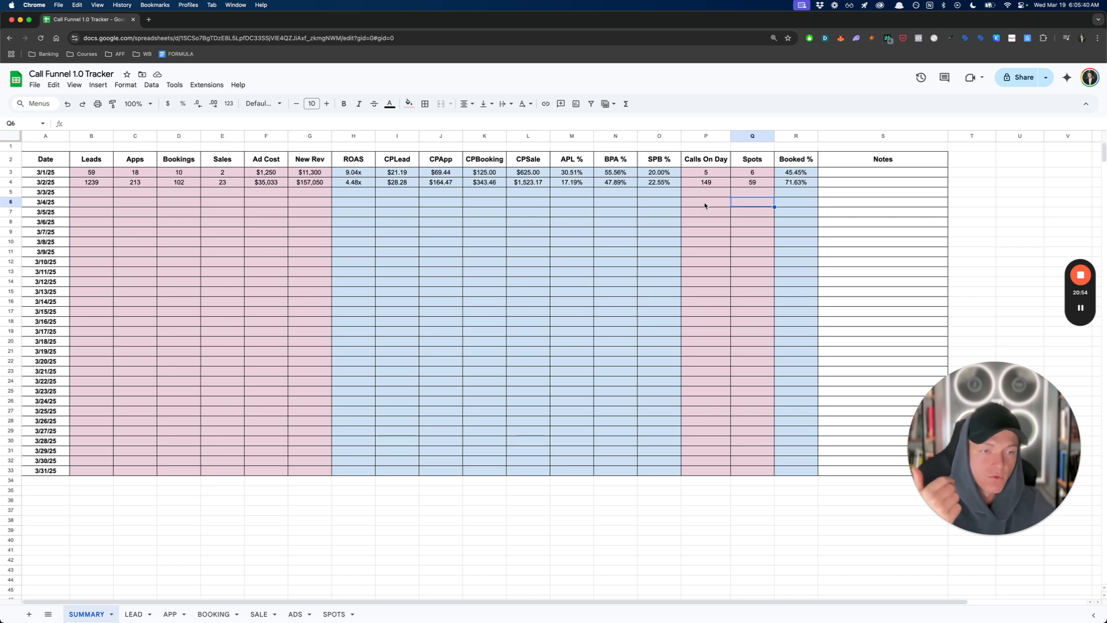
pyautogui.click(664, 194)
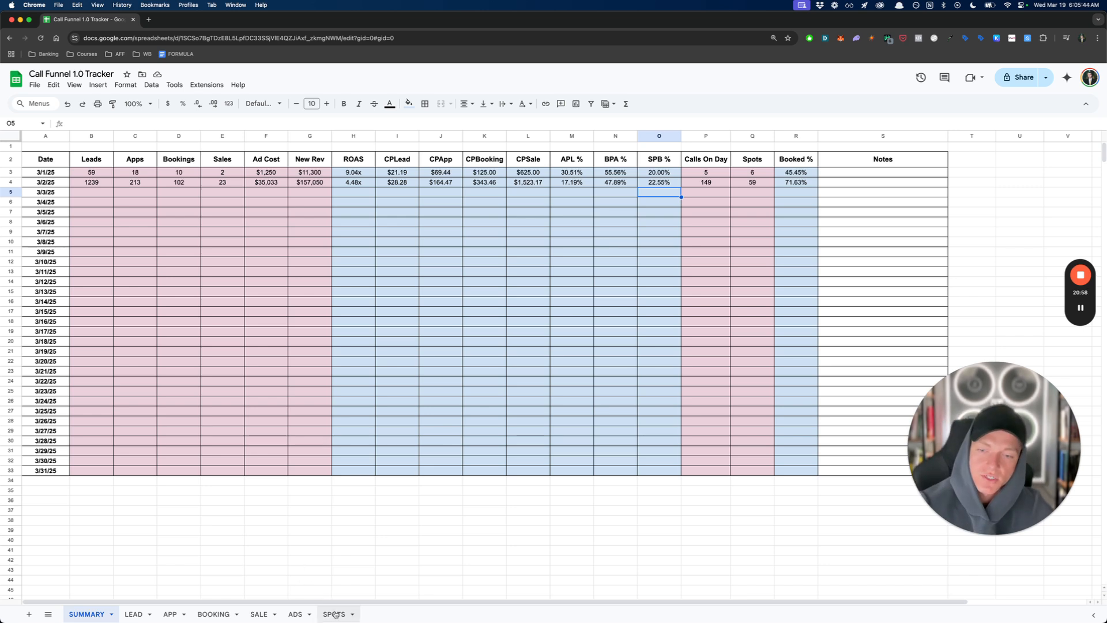
pyautogui.click(295, 303)
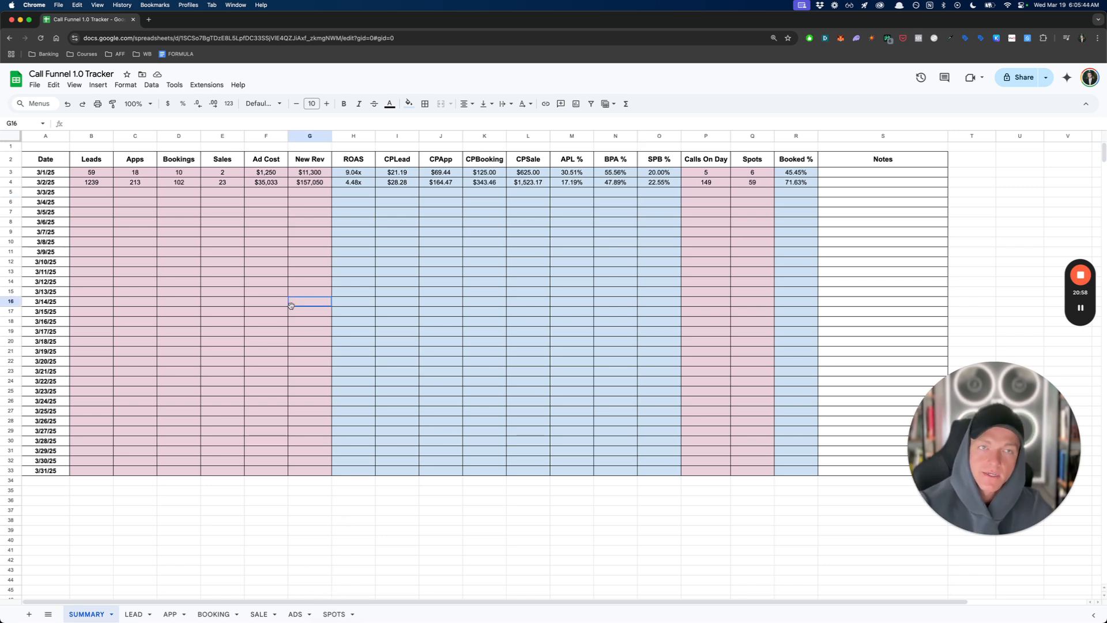
pyautogui.click(178, 193)
# - Look through the installed extensions, including API Connector, Google Ads and Sheetgo, for ways to bring lead data into the tracker
pyautogui.click(91, 182)
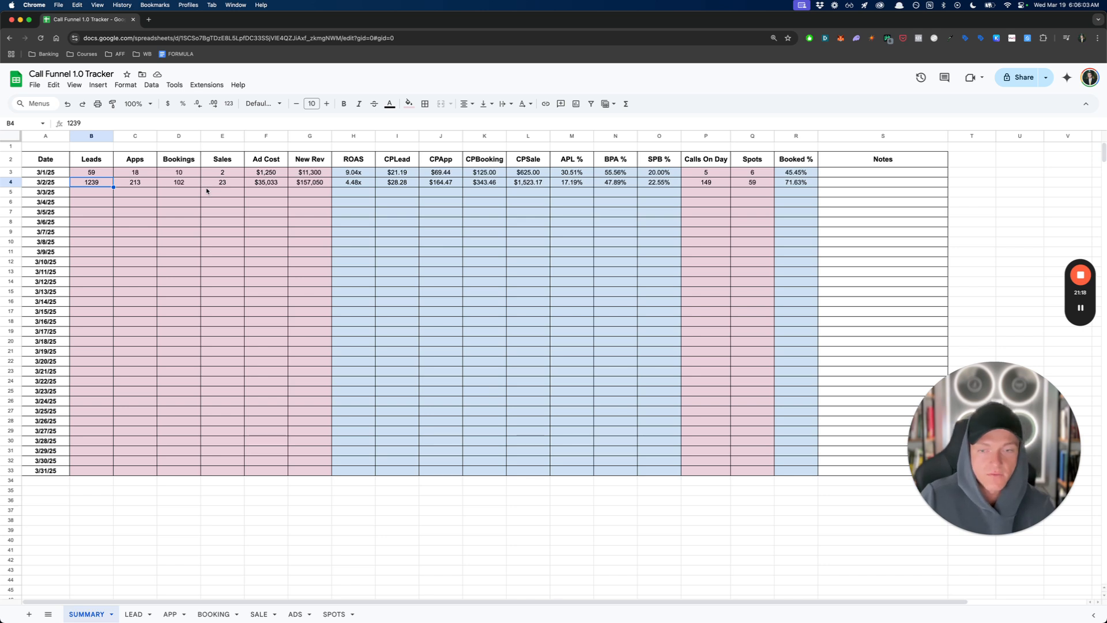
pyautogui.click(207, 85)
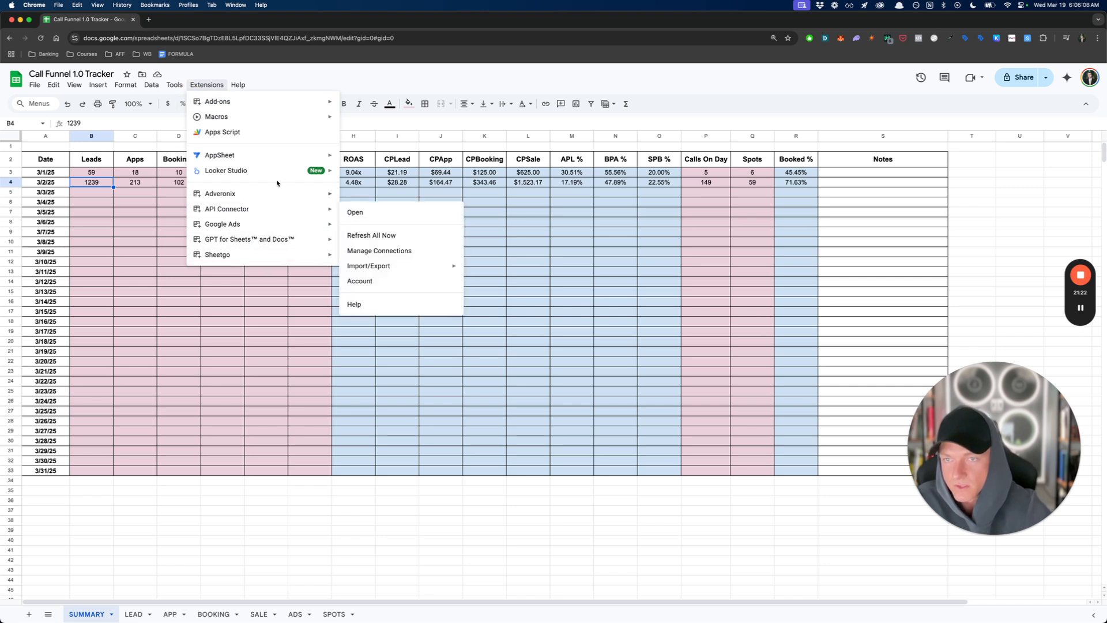
pyautogui.moveTo(244, 257)
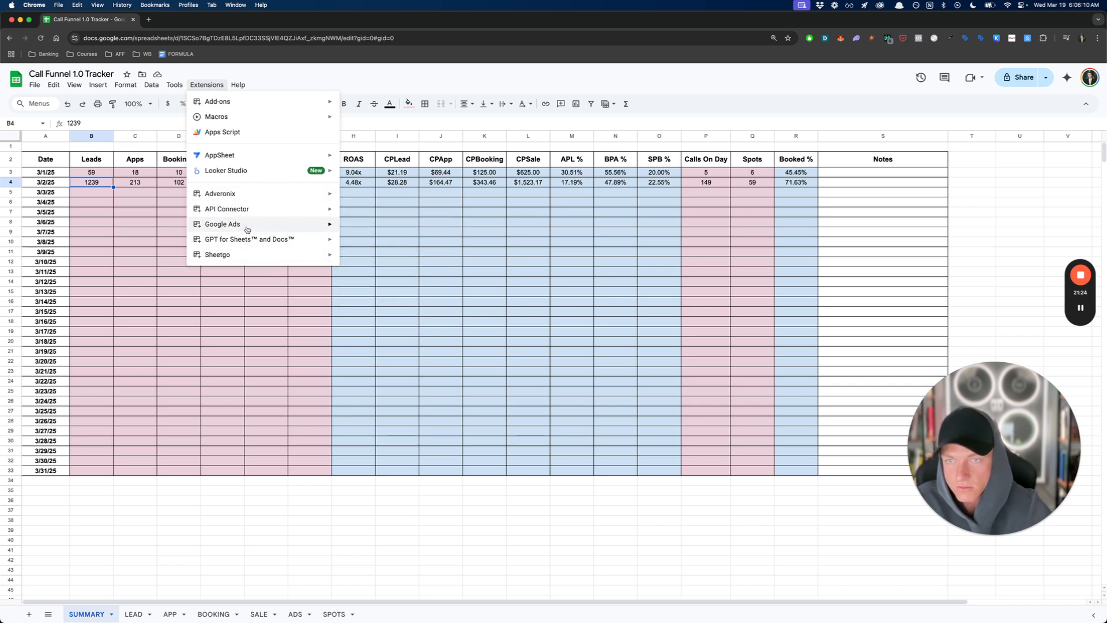
pyautogui.moveTo(251, 217)
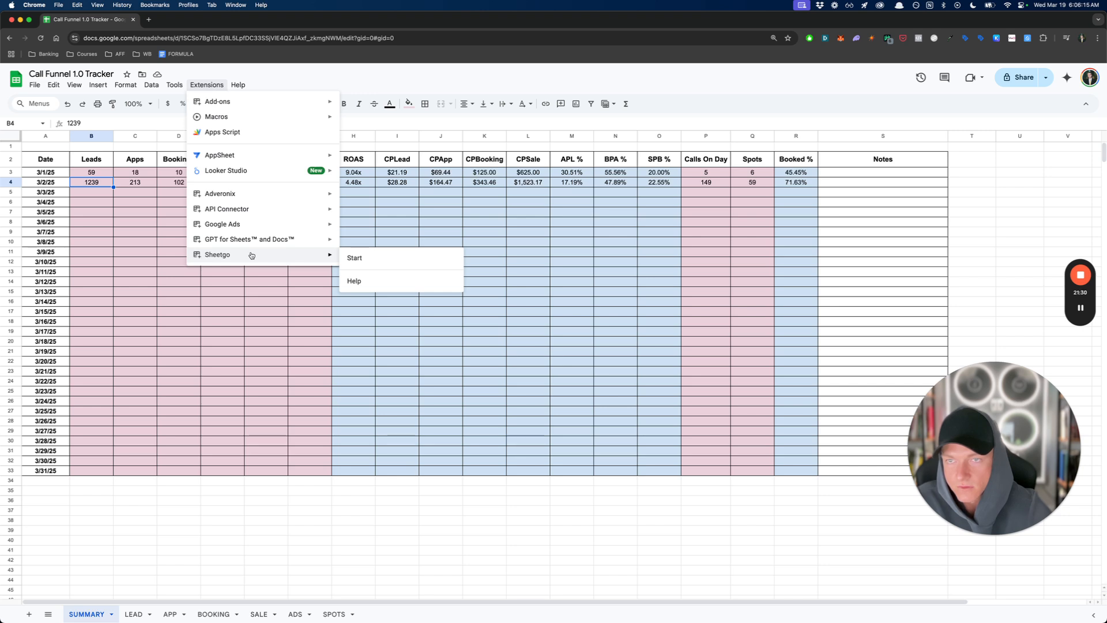
pyautogui.click(383, 235)
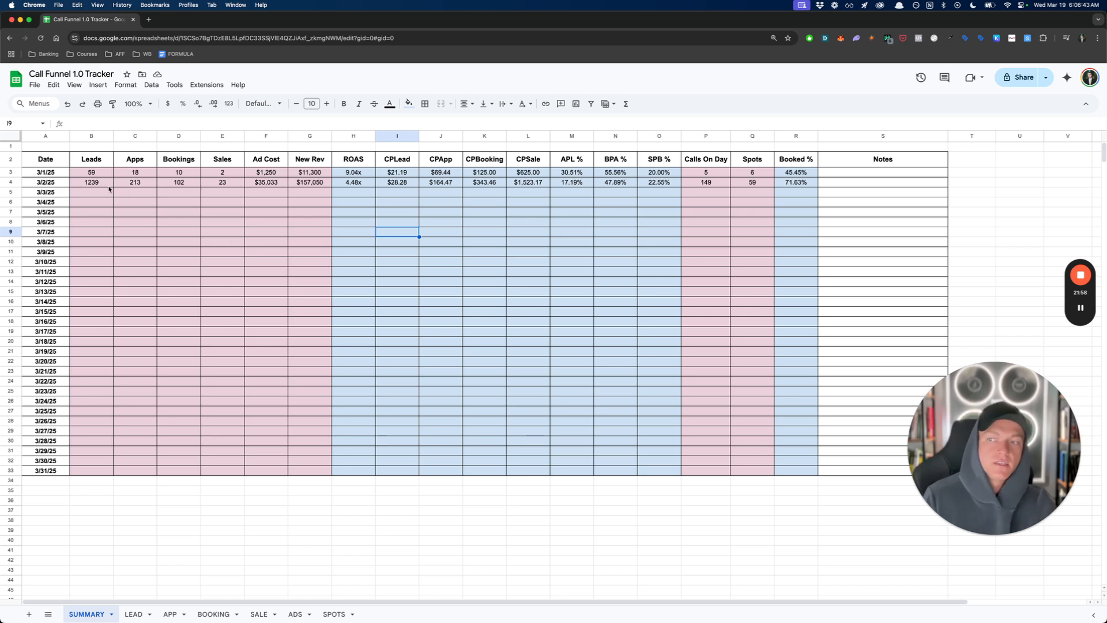
# - Review the 3/2/25 row's Leads, Ad Cost, ROAS and Spots cells
pyautogui.click(107, 183)
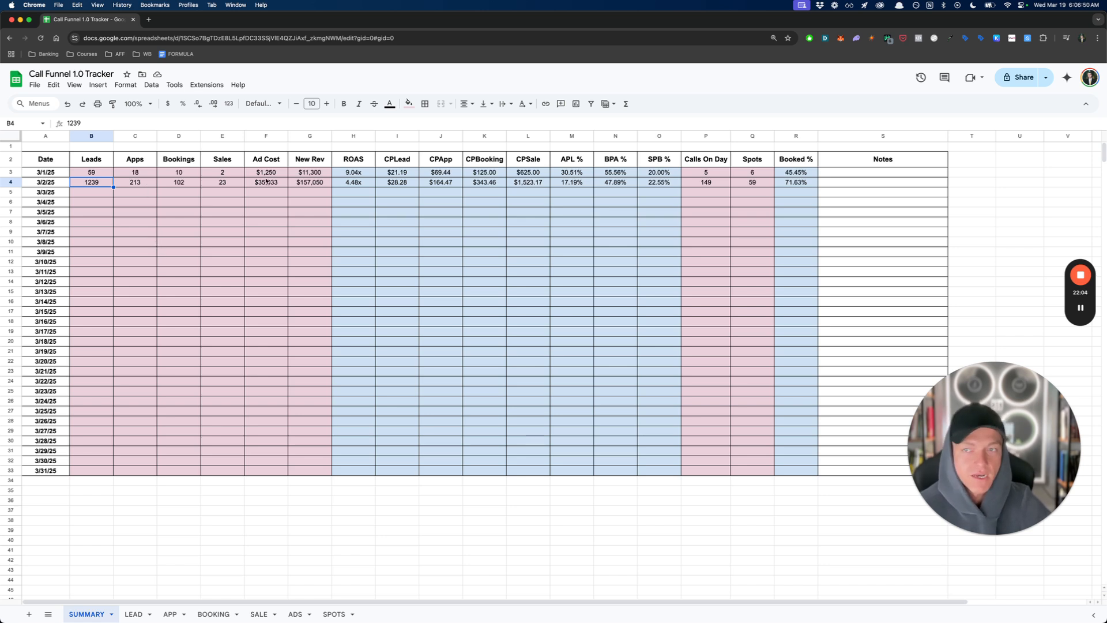
pyautogui.click(264, 180)
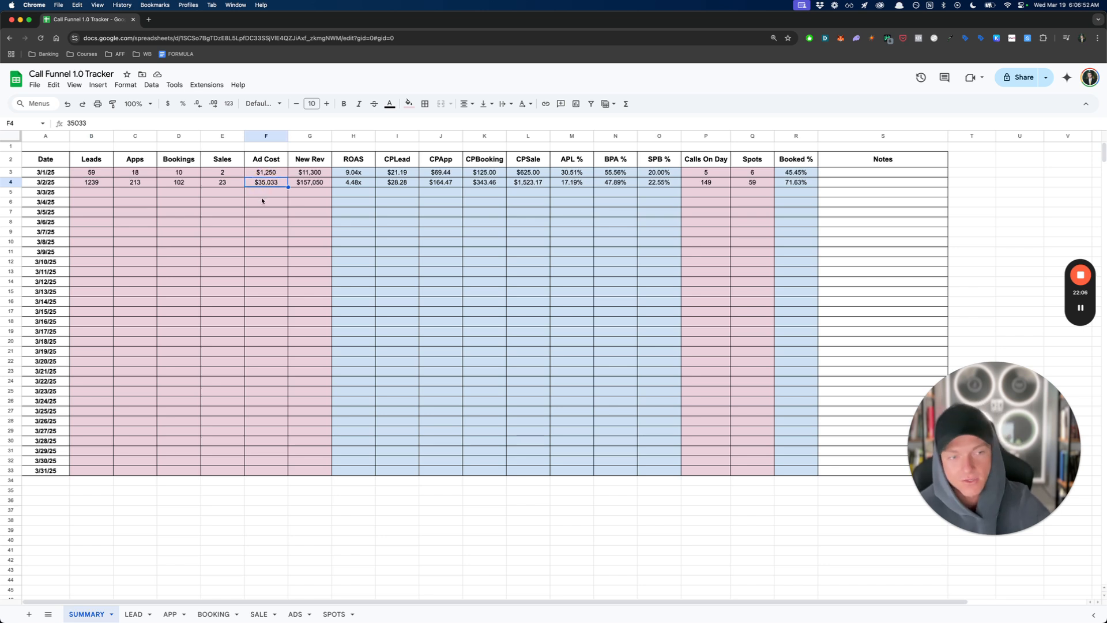
pyautogui.click(322, 210)
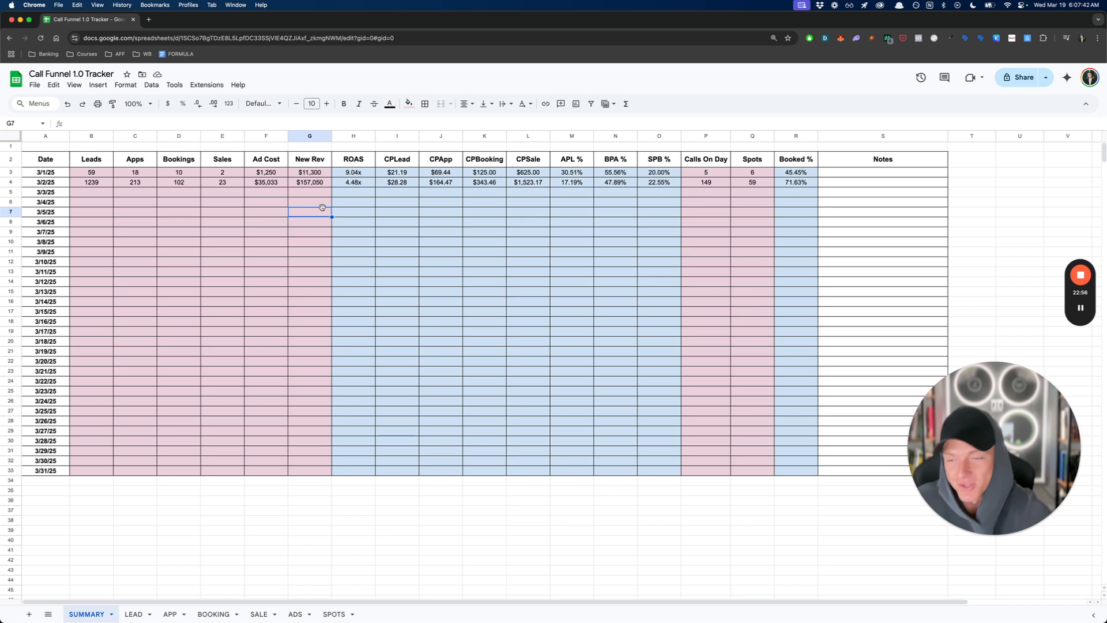
pyautogui.click(358, 184)
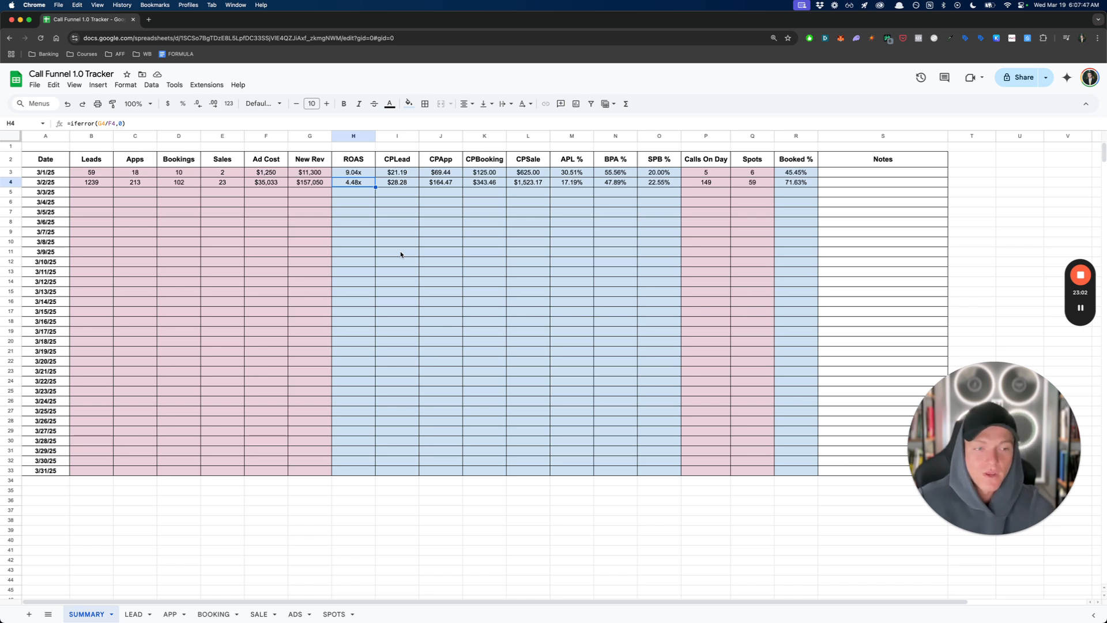
pyautogui.click(740, 185)
pyautogui.click(726, 190)
pyautogui.click(648, 191)
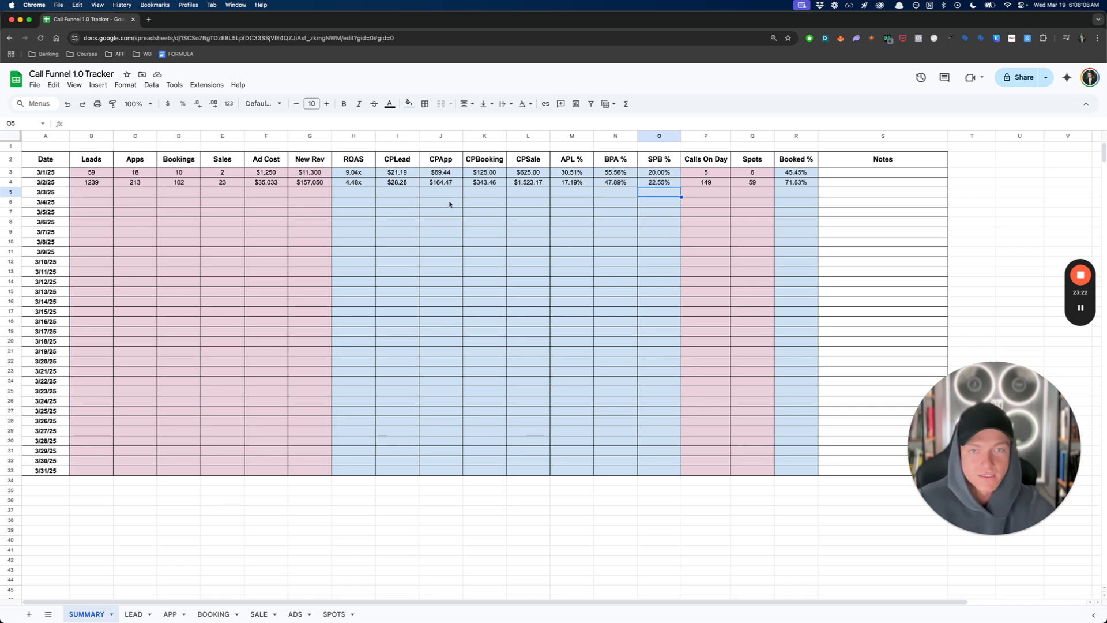
pyautogui.click(451, 202)
pyautogui.click(452, 213)
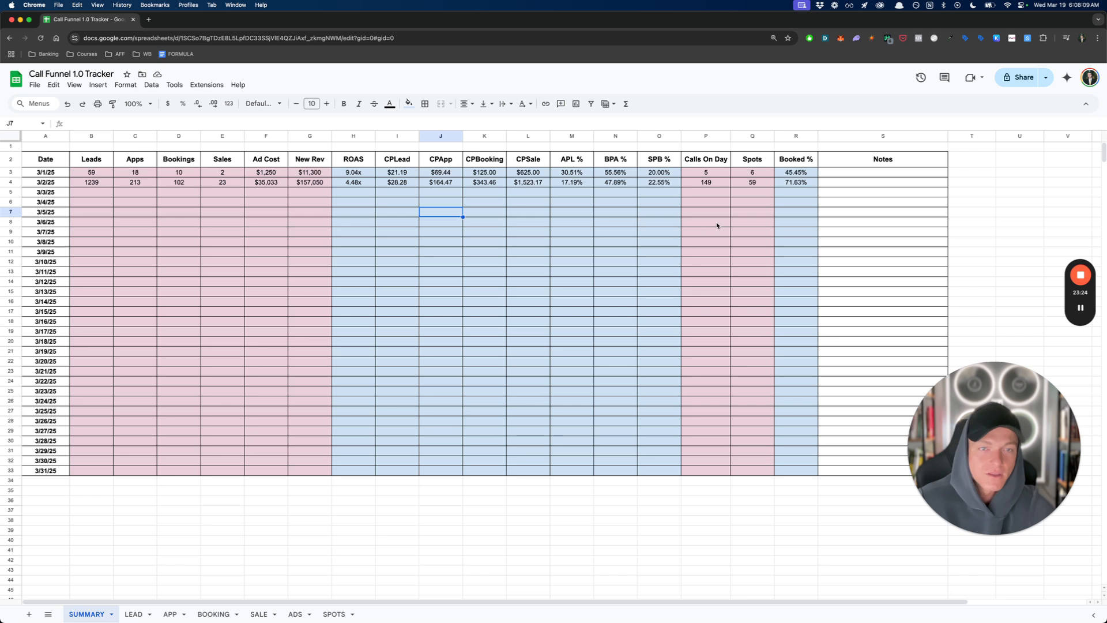
pyautogui.click(713, 233)
pyautogui.click(641, 234)
pyautogui.click(403, 204)
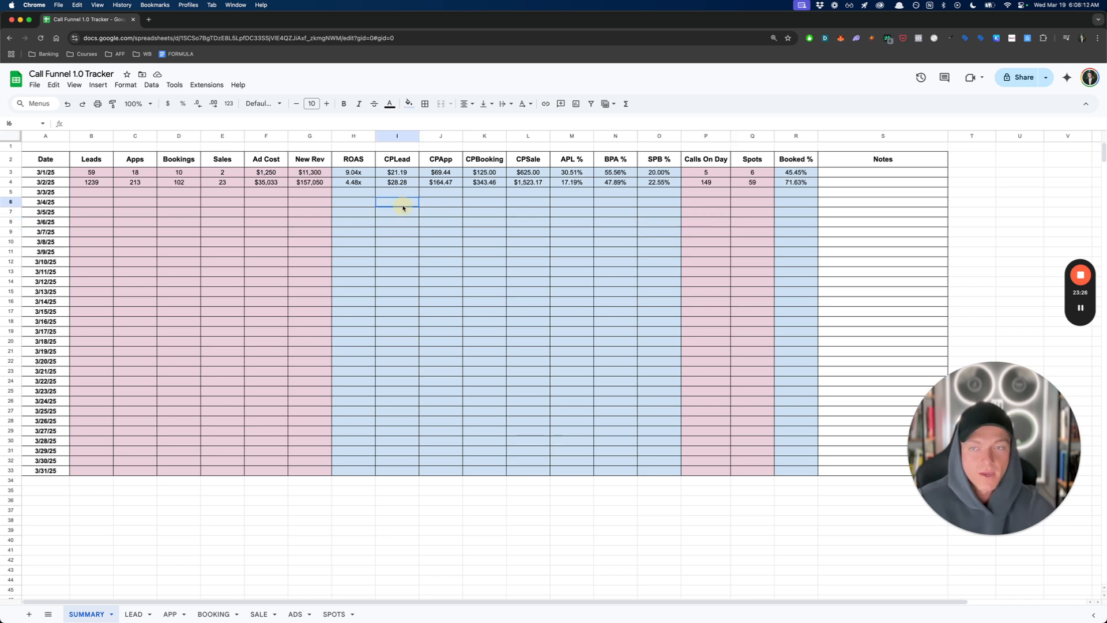
# - Recheck the 3/2/25 metrics from Leads and Ad Cost through to the ROAS formula
pyautogui.click(348, 182)
pyautogui.click(105, 184)
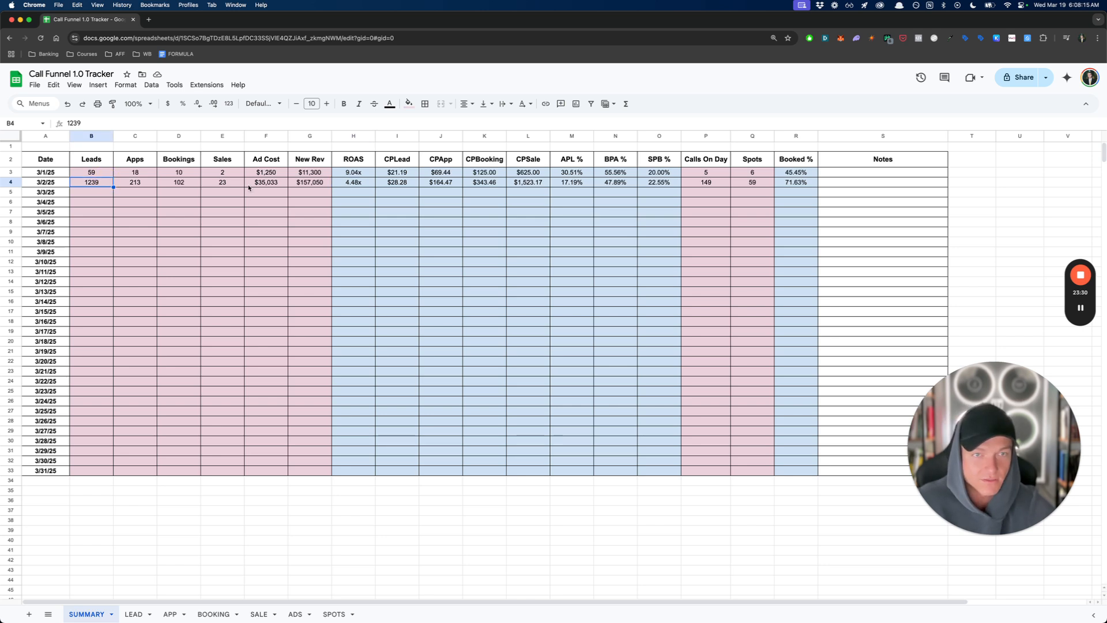
pyautogui.click(249, 184)
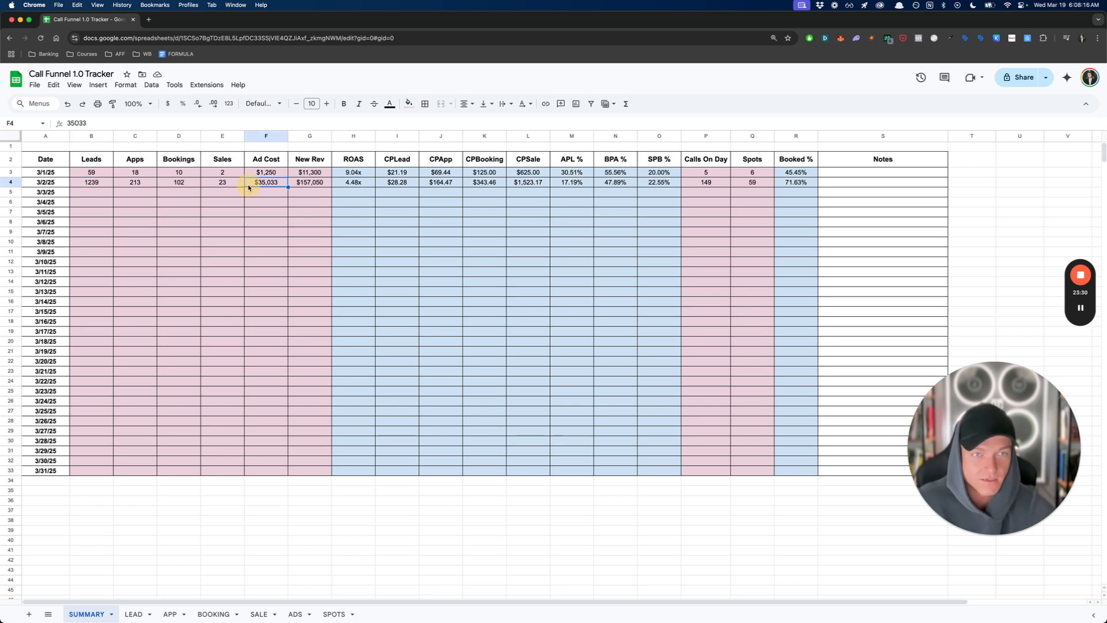
pyautogui.click(250, 482)
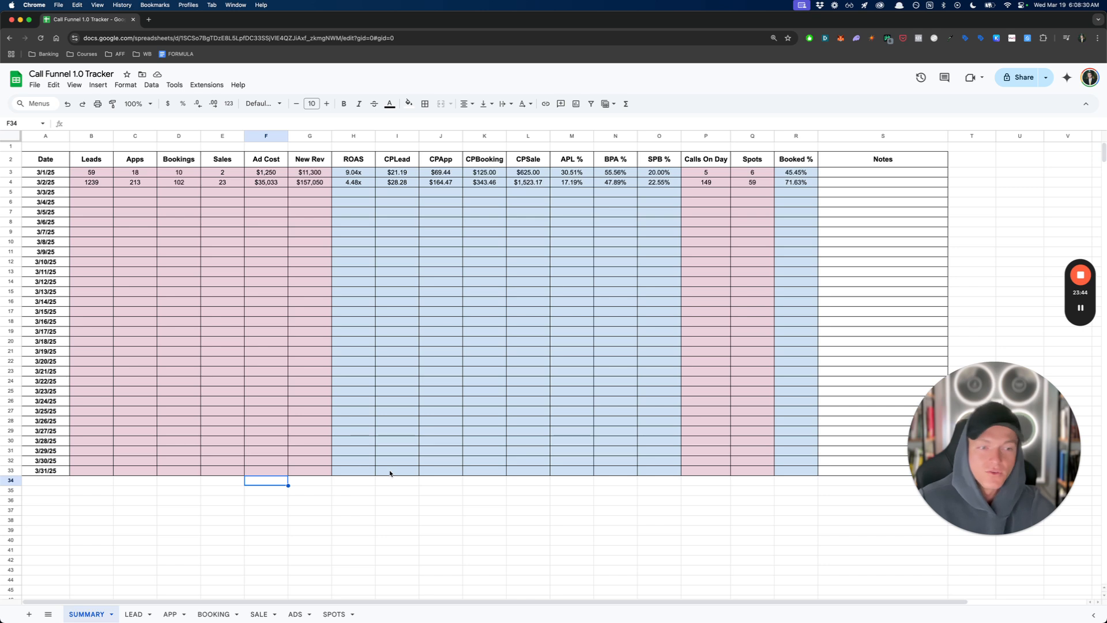
pyautogui.click(420, 472)
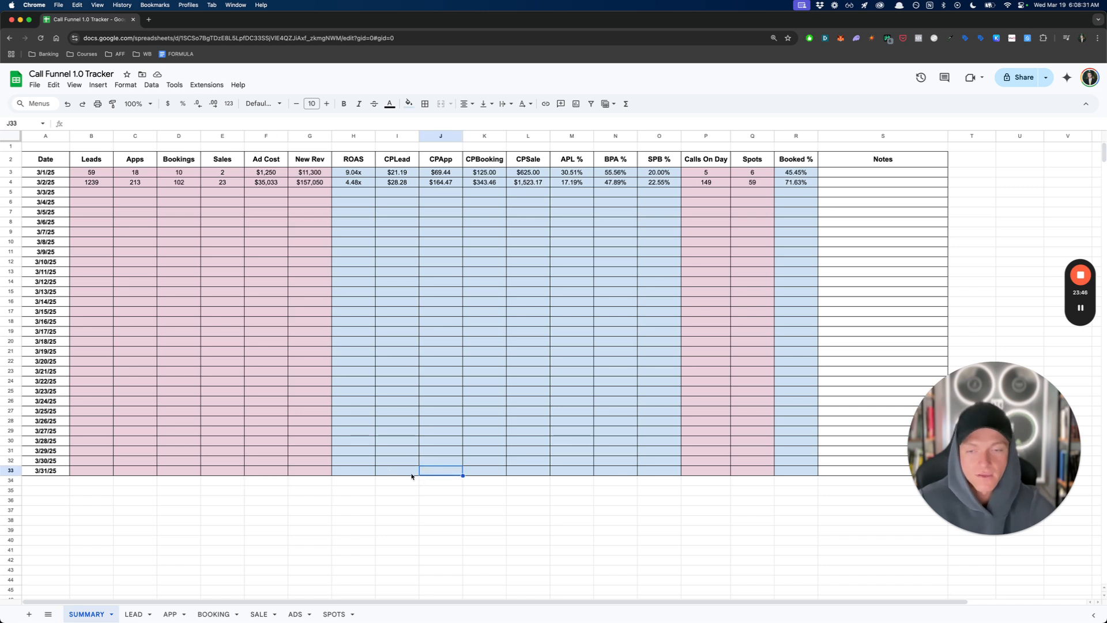
pyautogui.moveTo(361, 474); pyautogui.dragTo(692, 478)
pyautogui.click(706, 481)
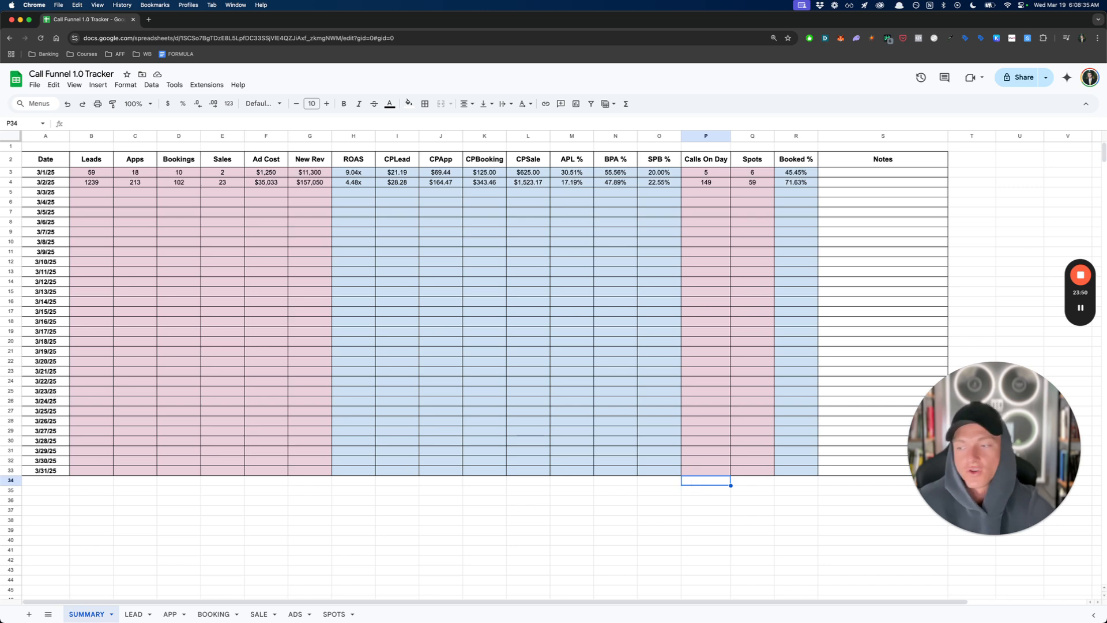
pyautogui.click(406, 462)
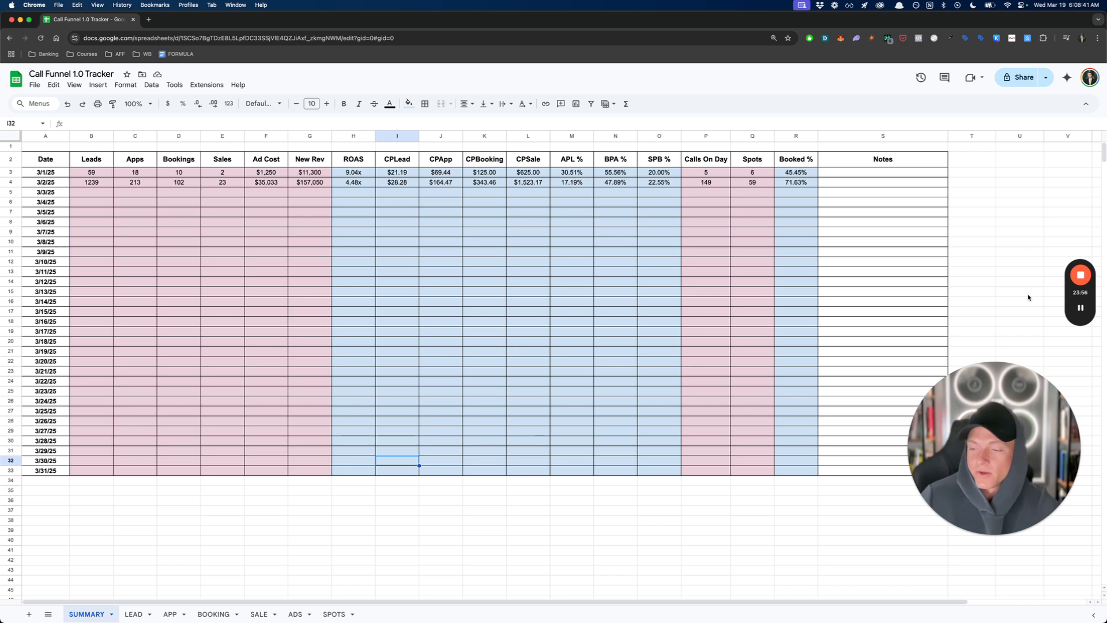
pyautogui.moveTo(1081, 282)
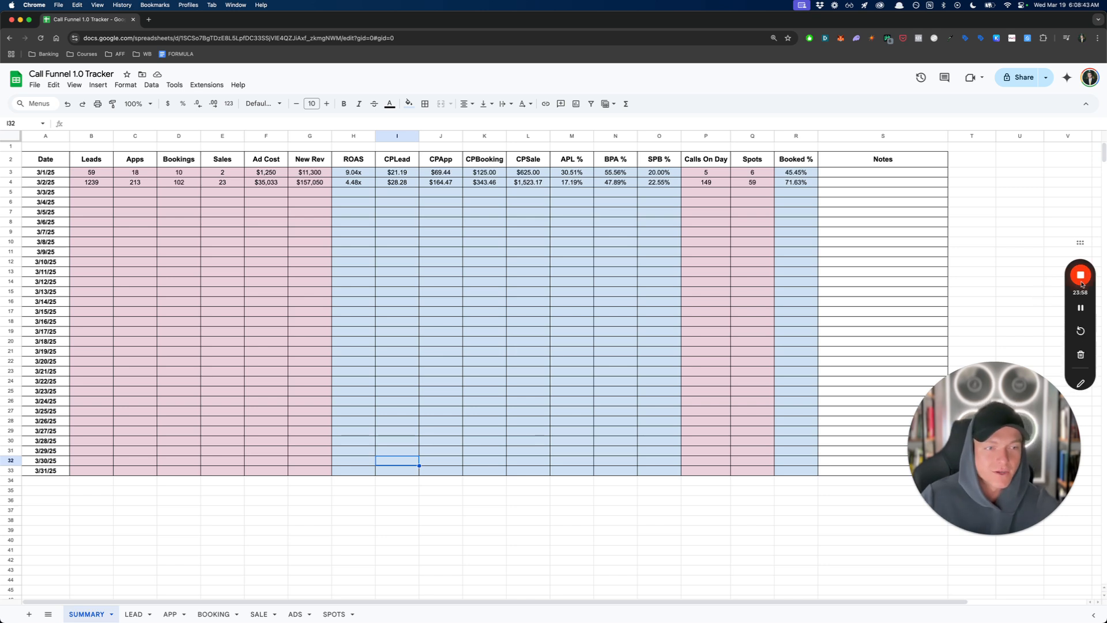